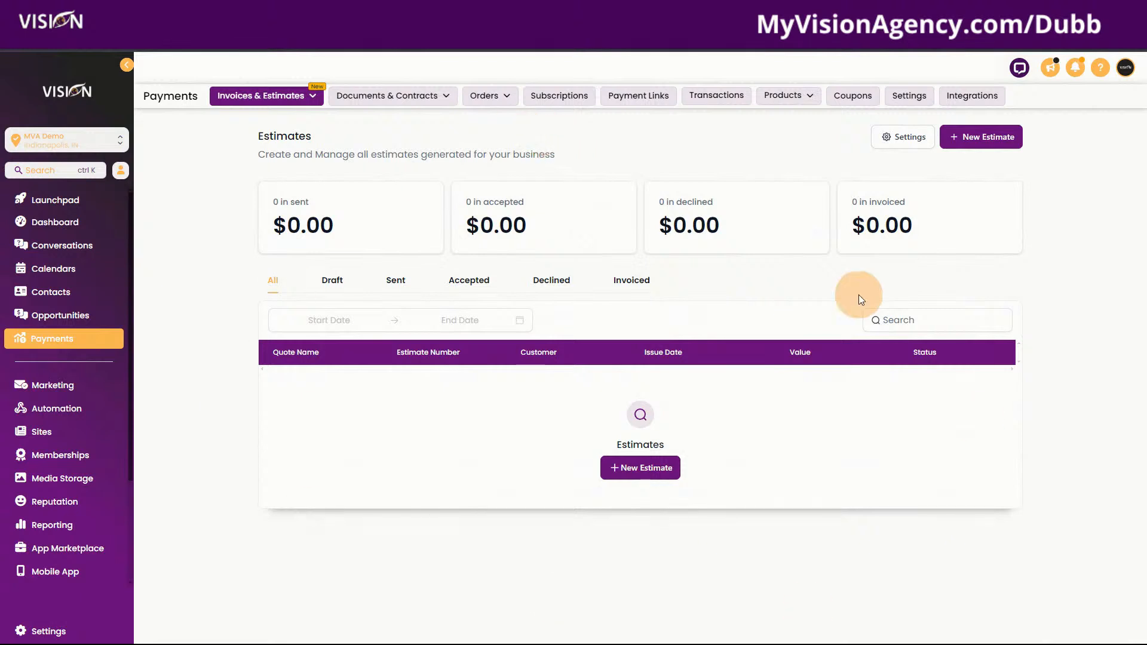
Open the invoice and estimate document Settings from the Estimates page
mouse_move(258, 99)
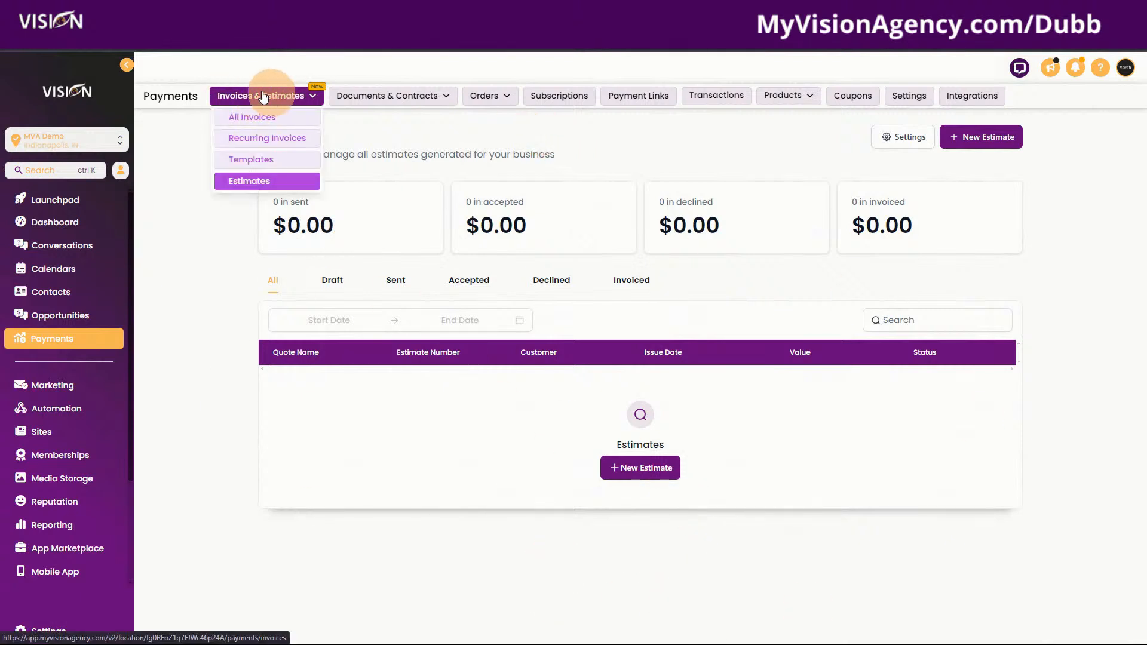
mouse_move(397, 97)
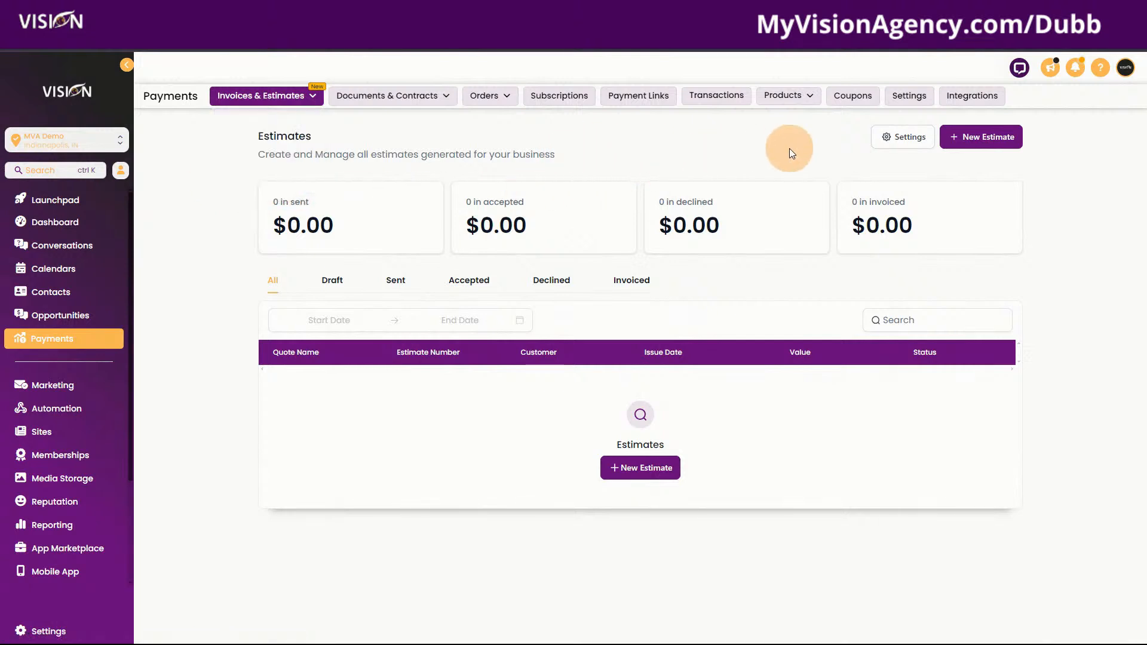
mouse_move(790, 100)
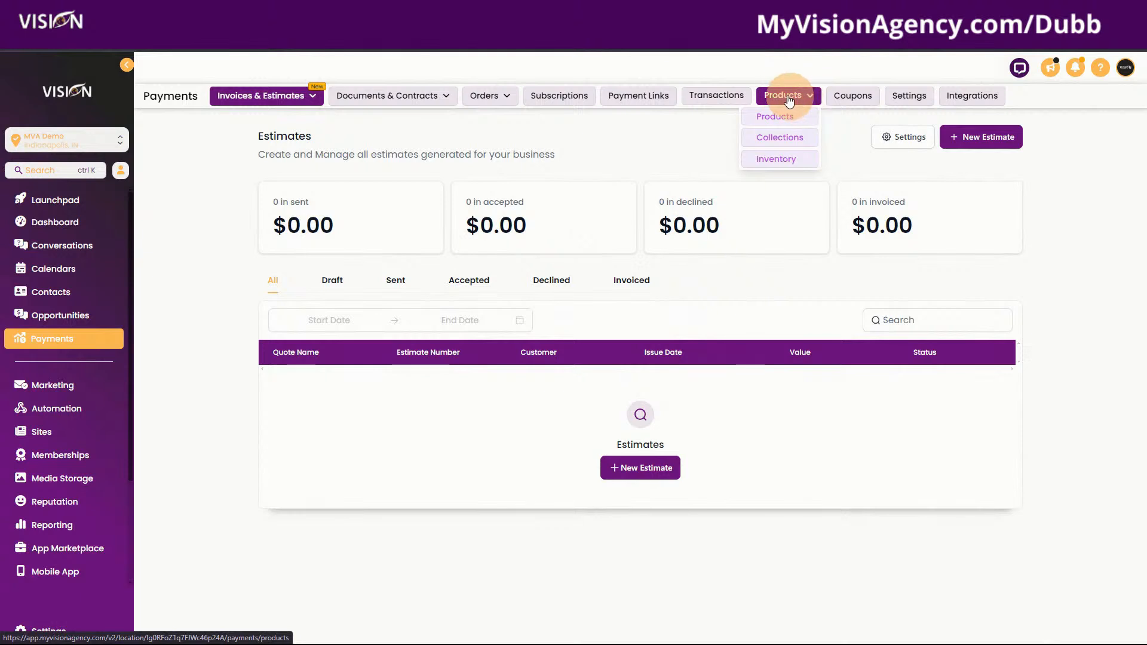
left_click(893, 140)
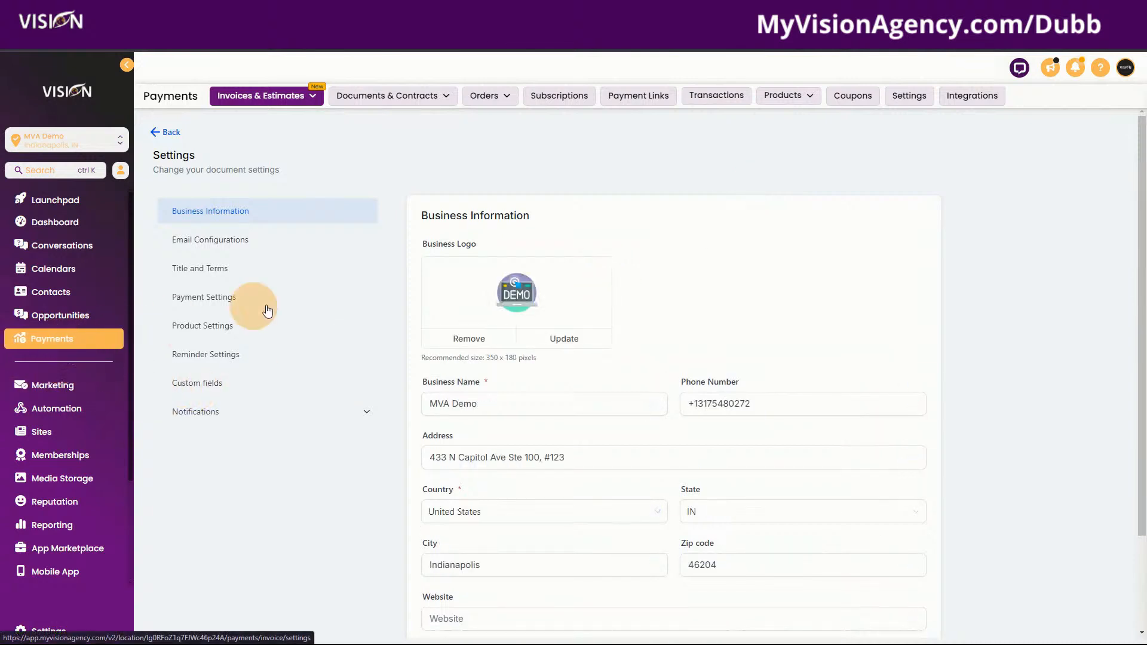
scroll(660, 281, "down", 2)
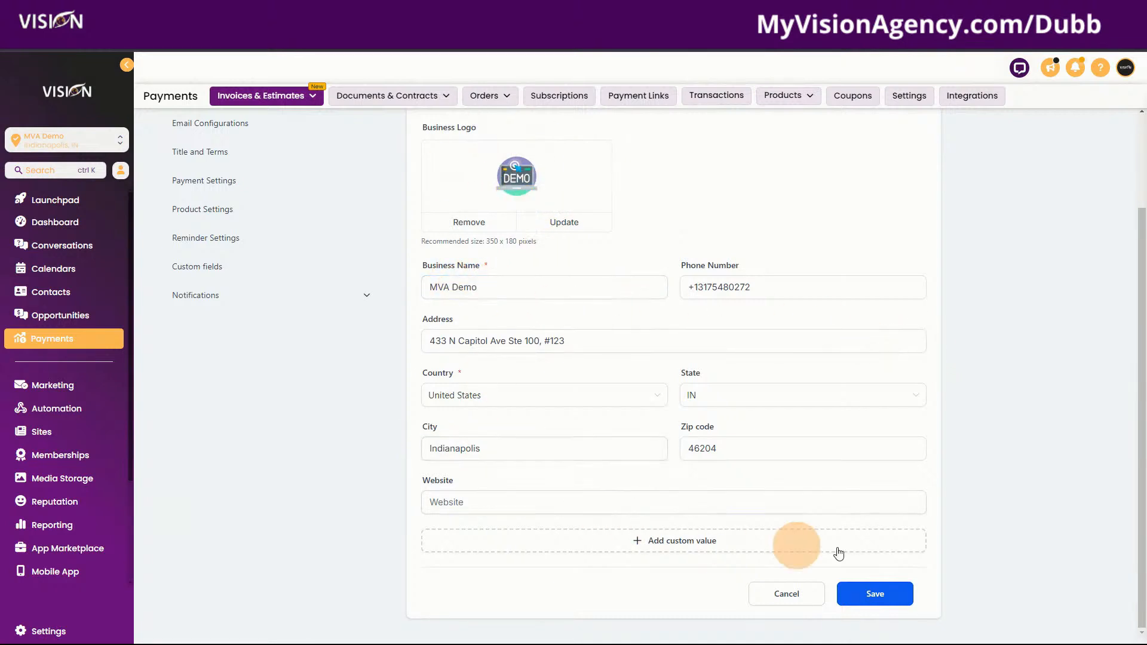
scroll(239, 263, "up", 2)
Look at the Email Configurations From Name field, then switch to Title and Terms
left_click(220, 240)
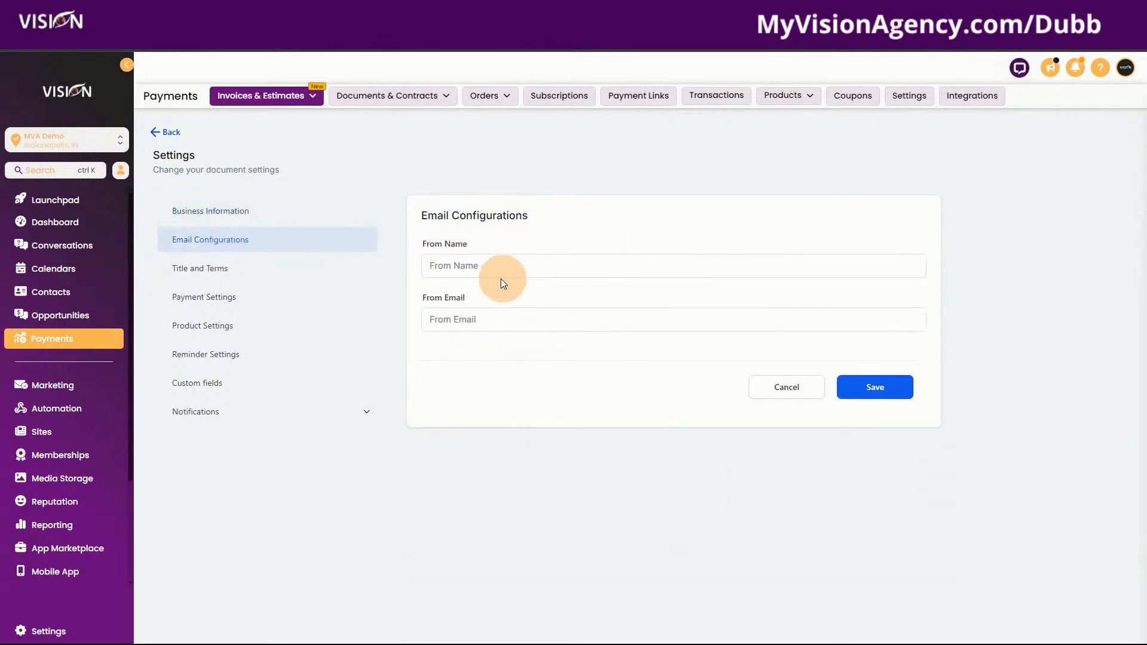
left_click(511, 266)
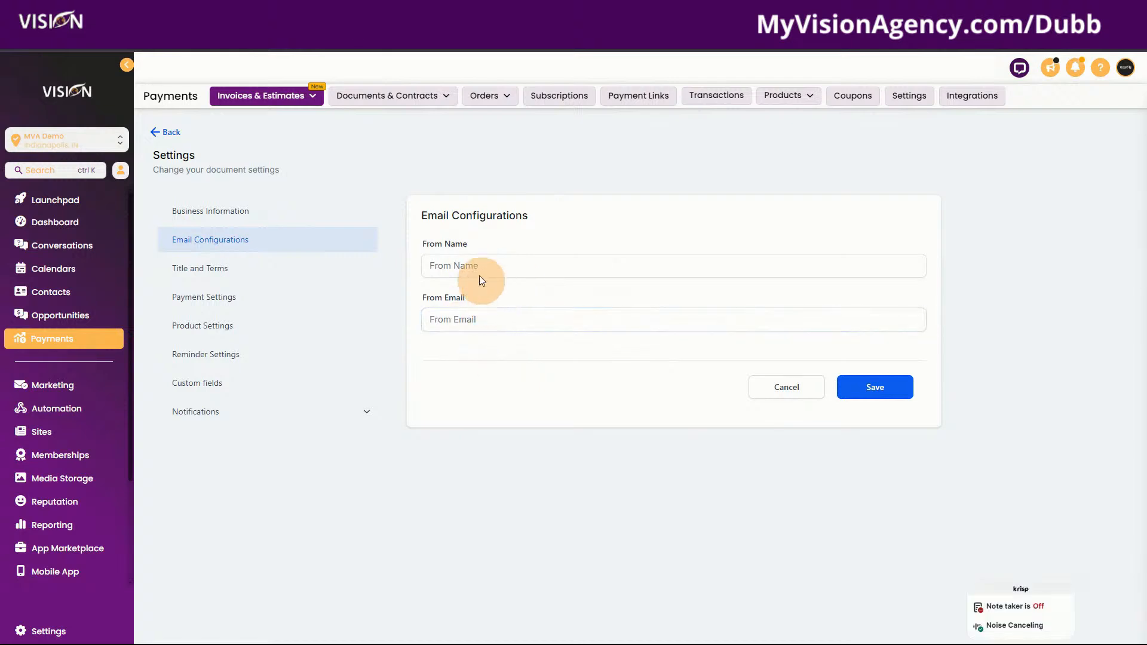
left_click(207, 268)
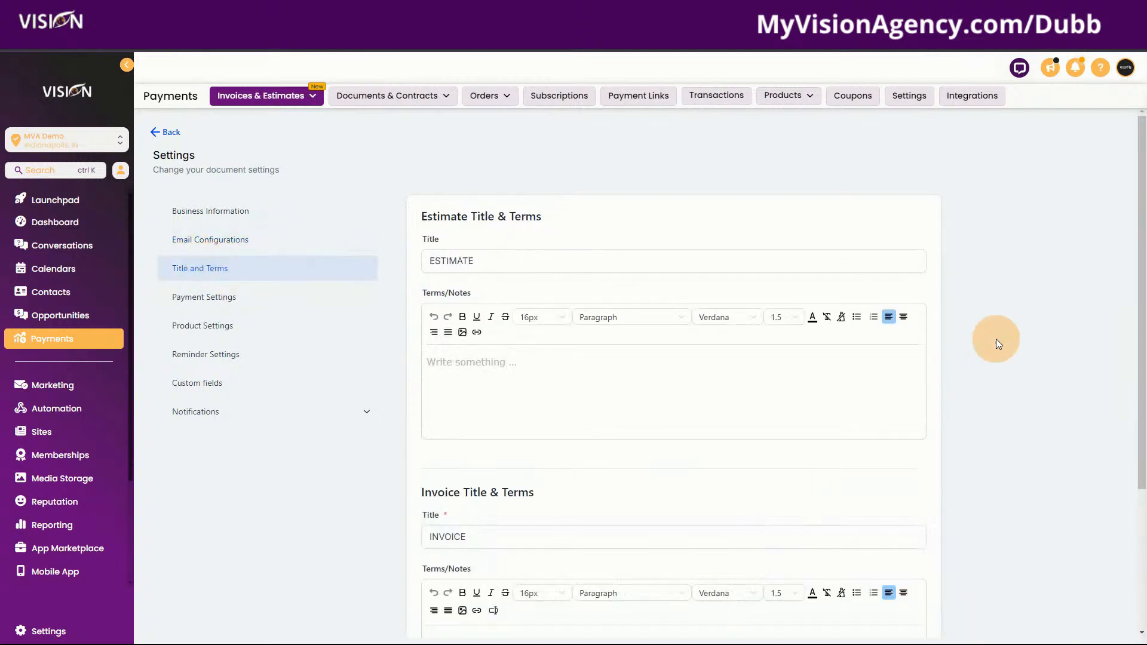
Write the estimate terms note that prices are estimated and may vary with time and materials
scroll(1001, 431, "down", 2)
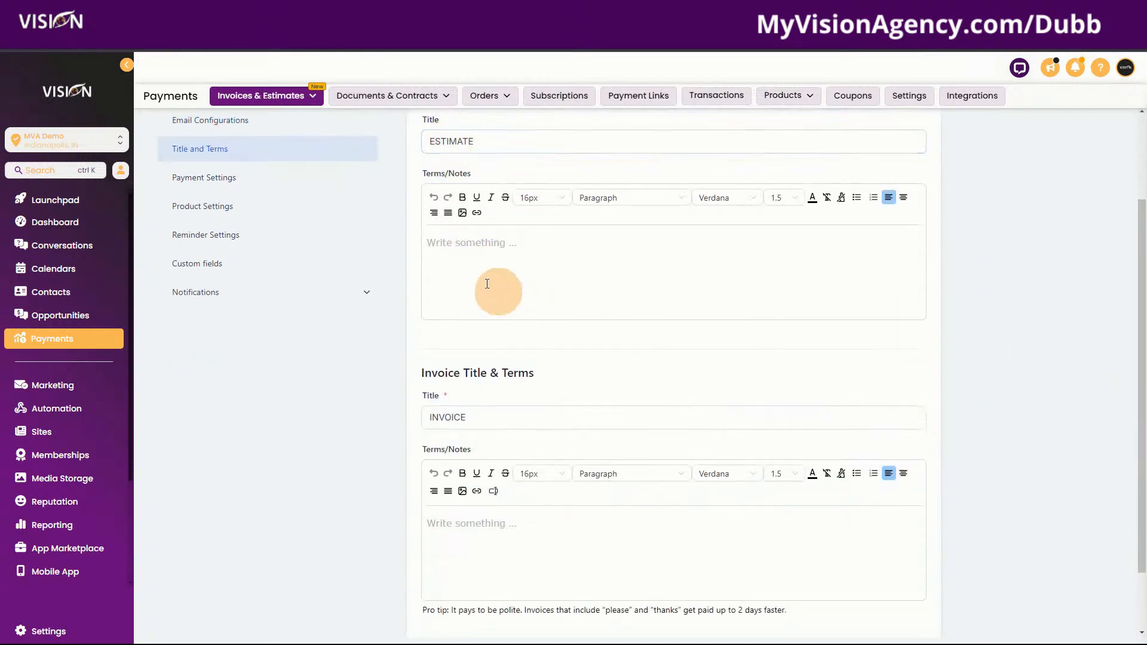
scroll(472, 382, "down", 1)
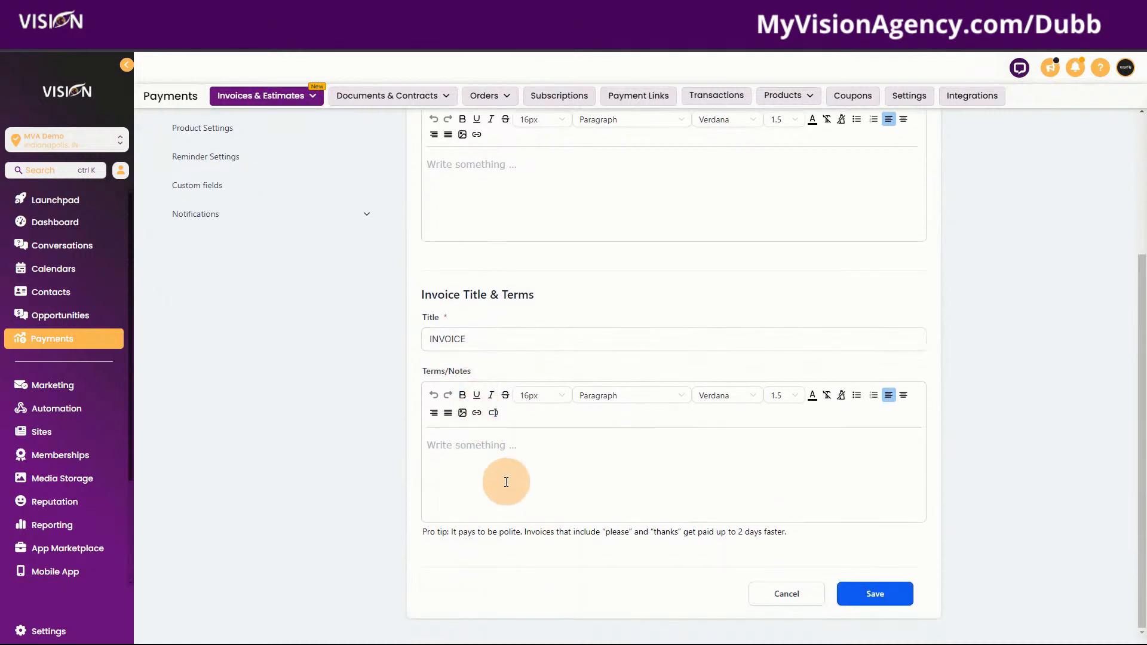
scroll(478, 388, "up", 2)
left_click(460, 344)
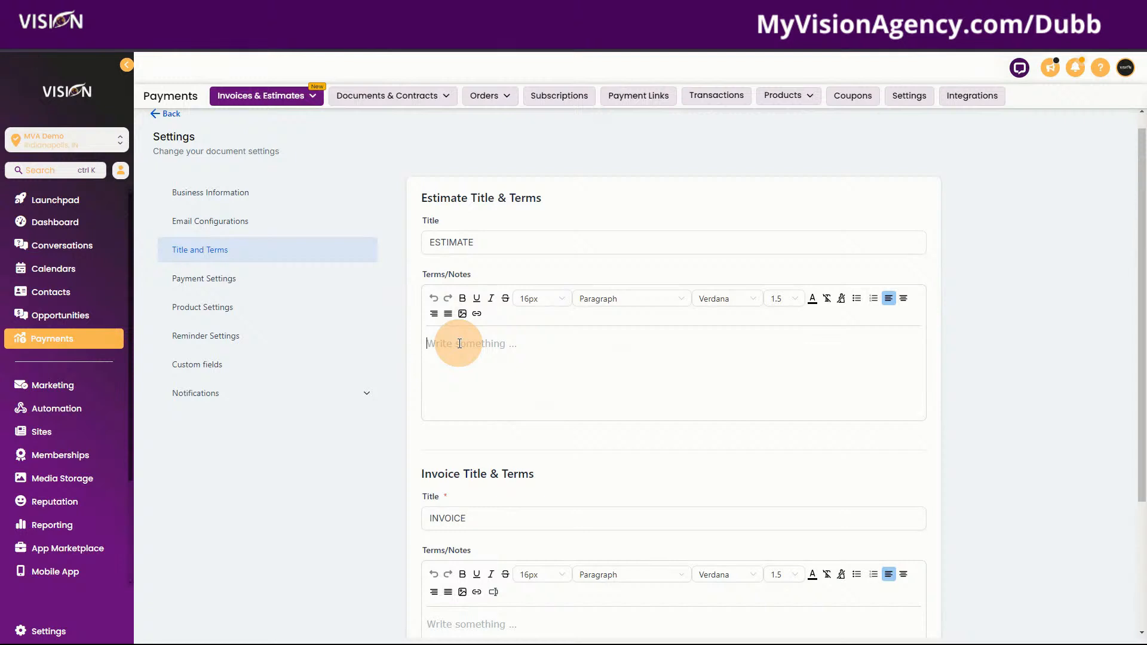
type("These prices are just estimated and th")
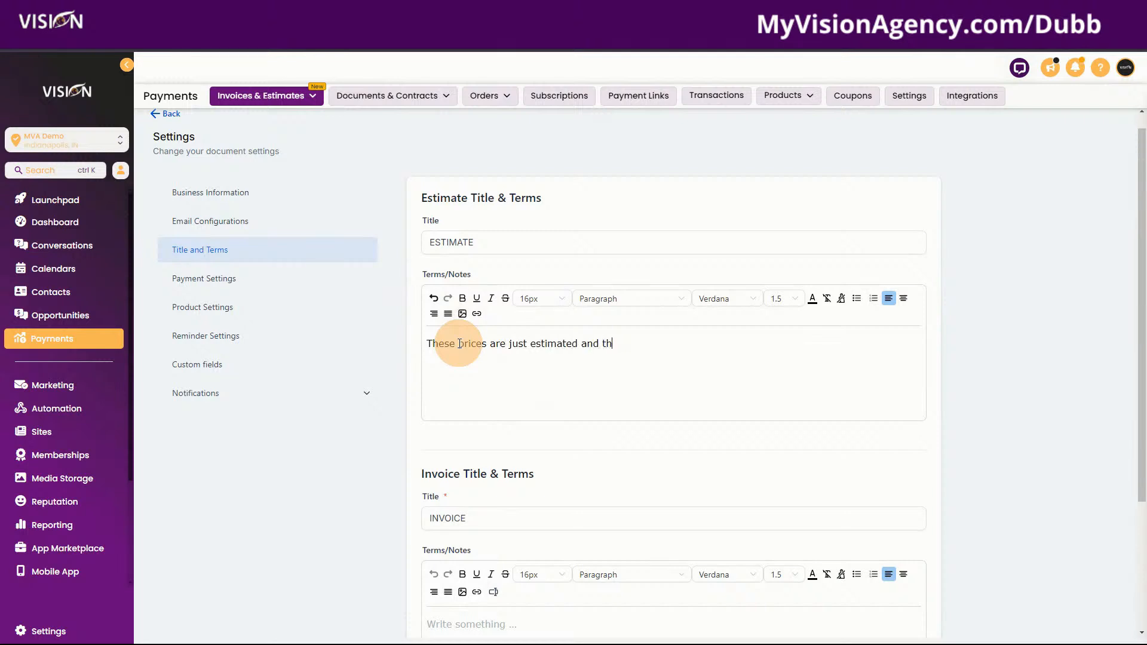
type("e final price may vary dependin")
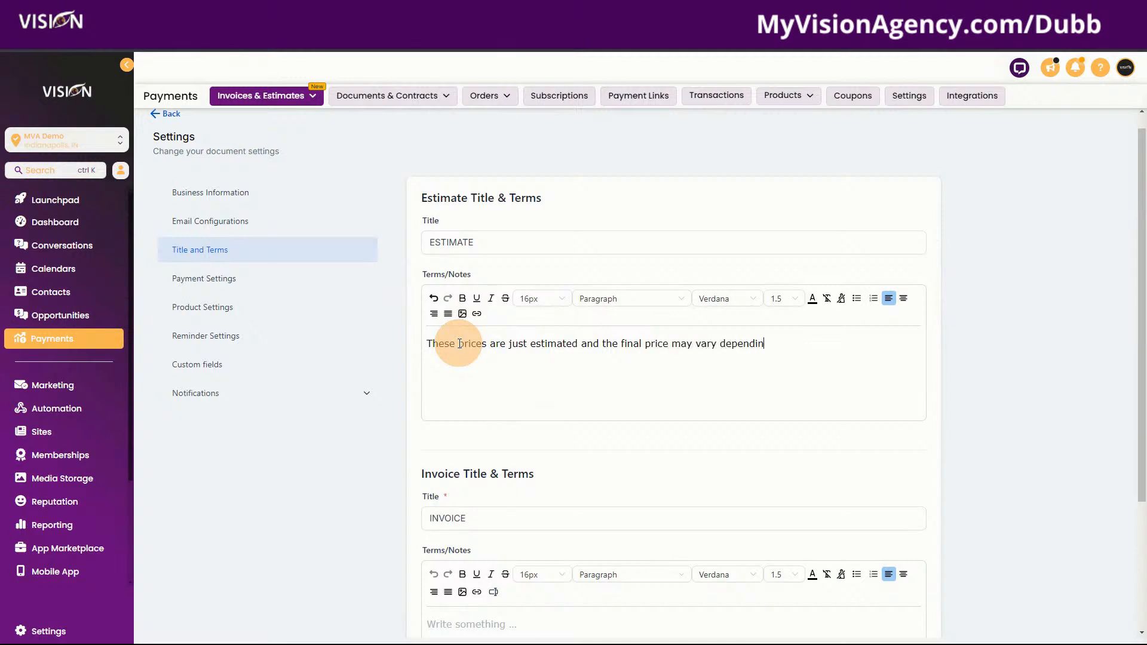
type("g on time and materials nee")
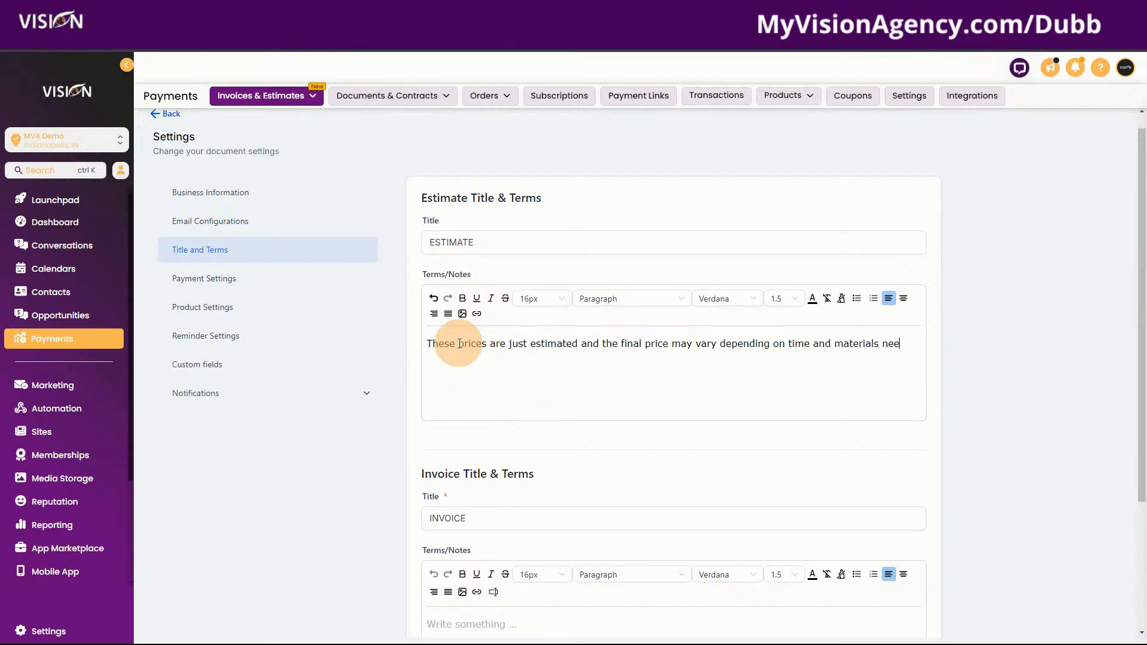
type("ded to compelt")
key("BackSpace")
key("BackSpace")
key("BackSpace")
type("lete the job that was not")
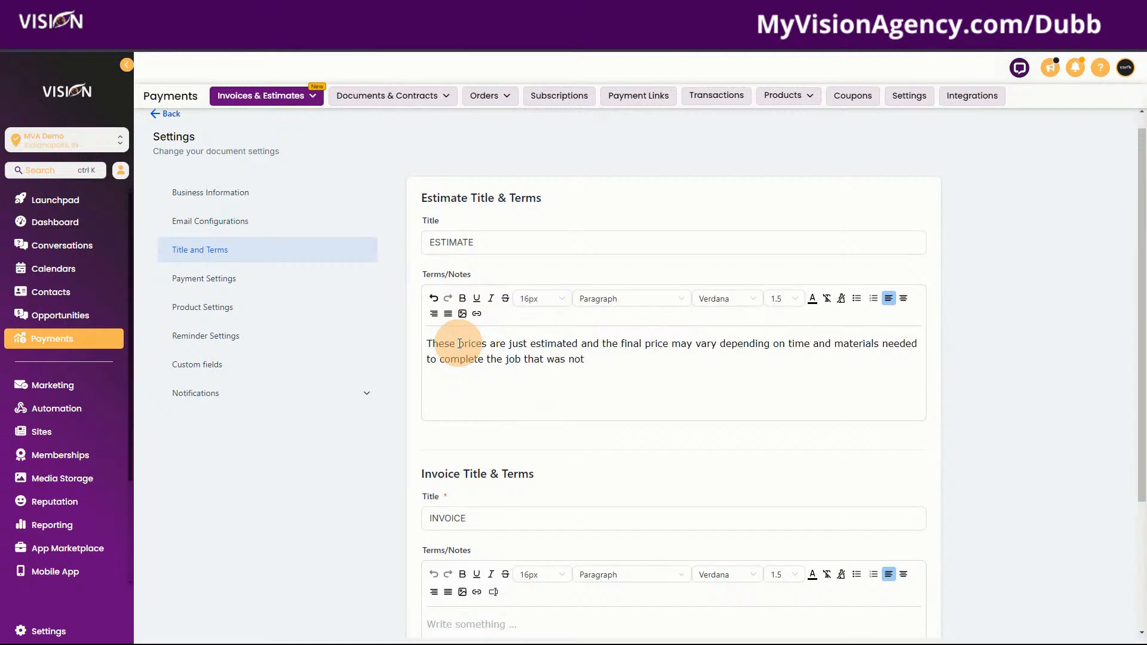
type(" forseen.")
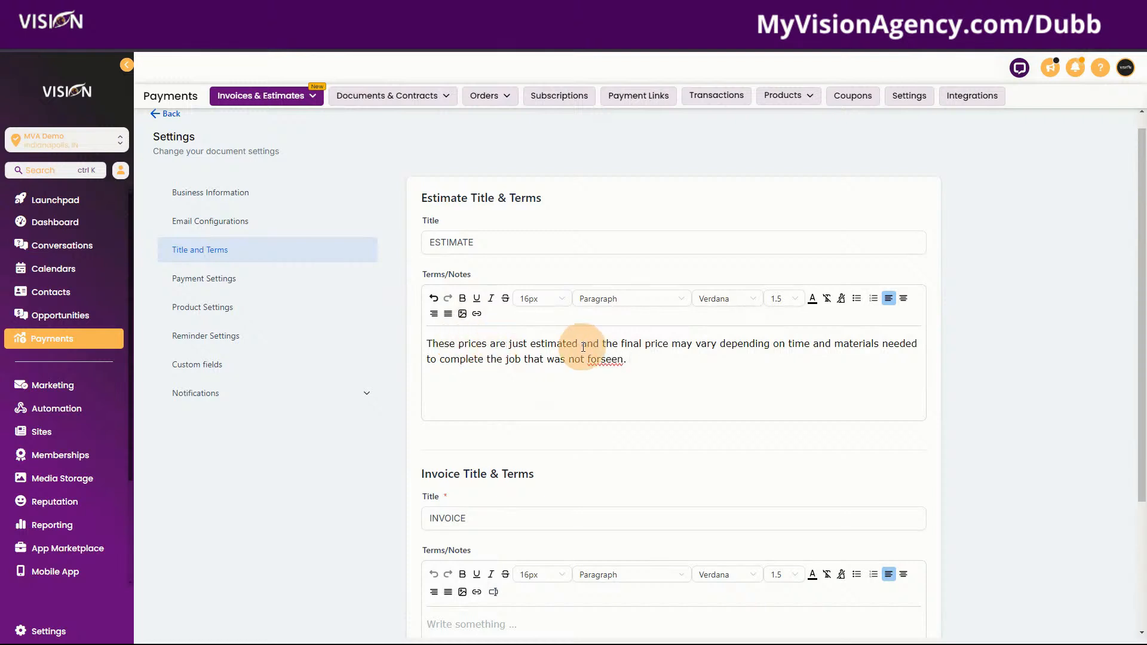
Correct 'forseen' to 'foreseen' in the estimate terms note
right_click(599, 356)
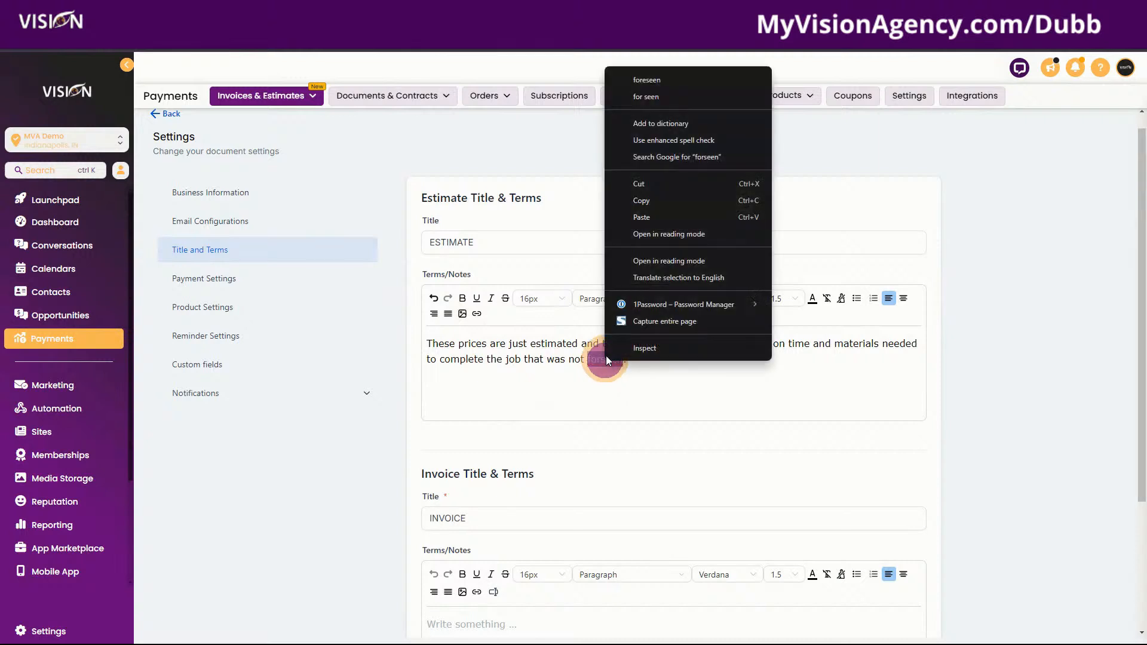
left_click(654, 76)
left_click(653, 362)
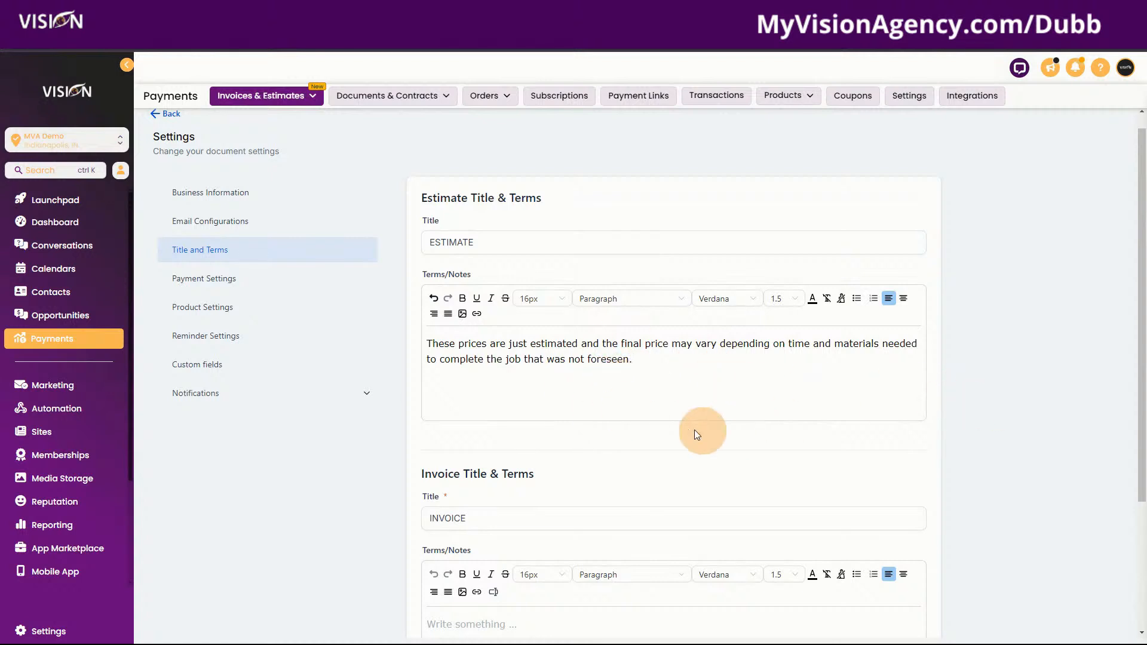
Save the estimate terms and move to Payment Settings
scroll(371, 246, "down", 1)
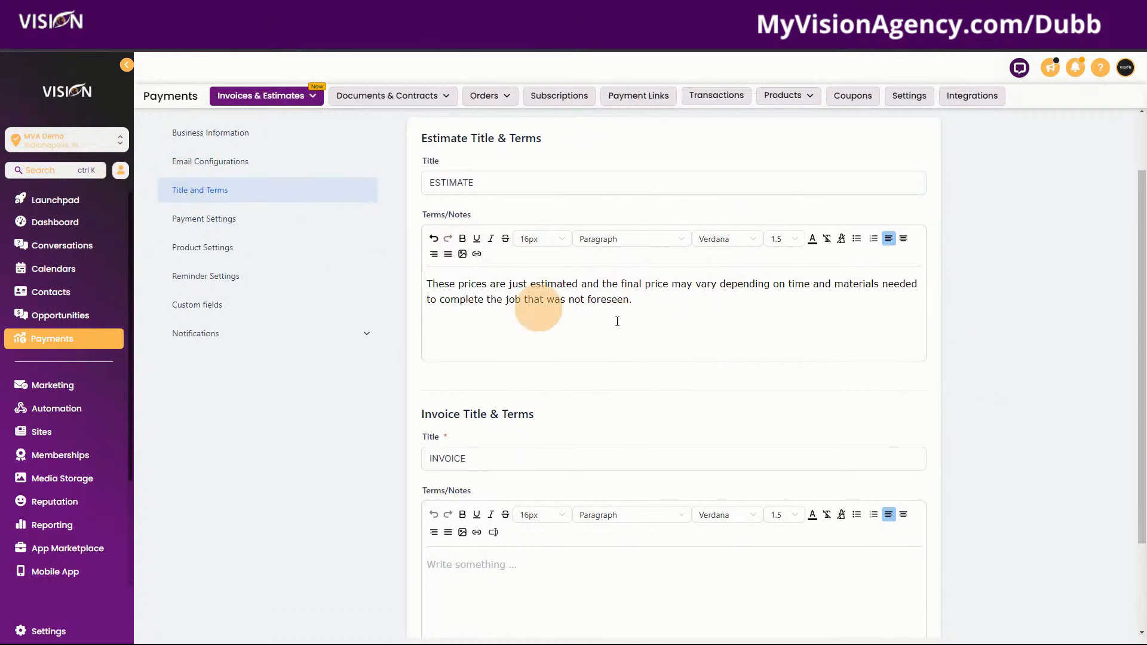
scroll(967, 385, "down", 2)
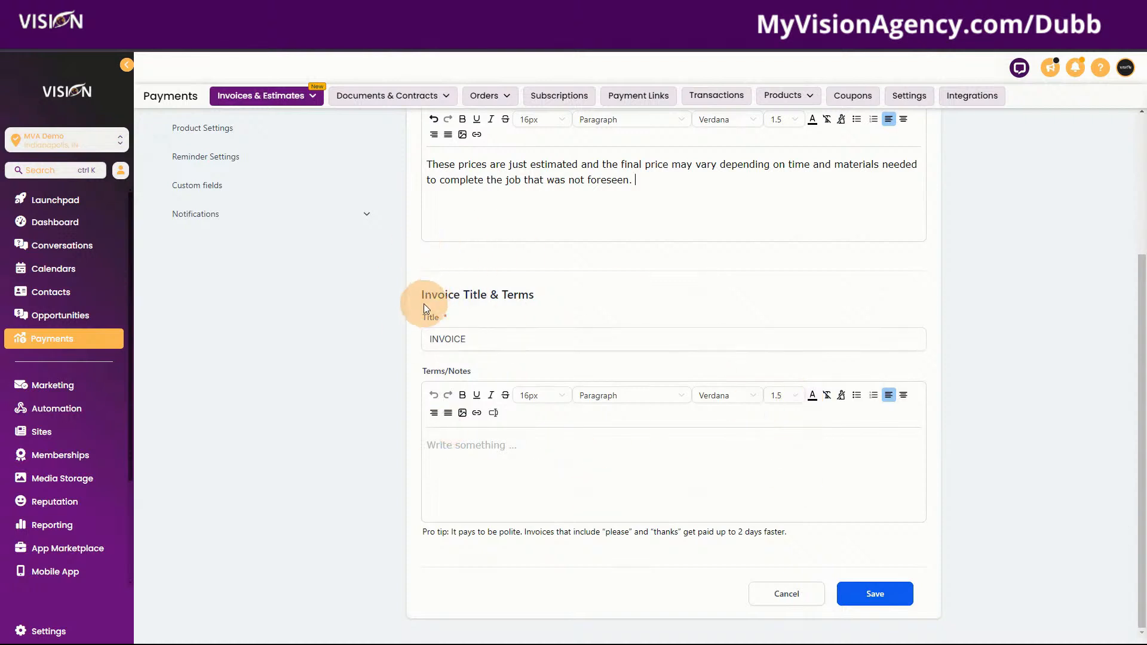
left_click(893, 594)
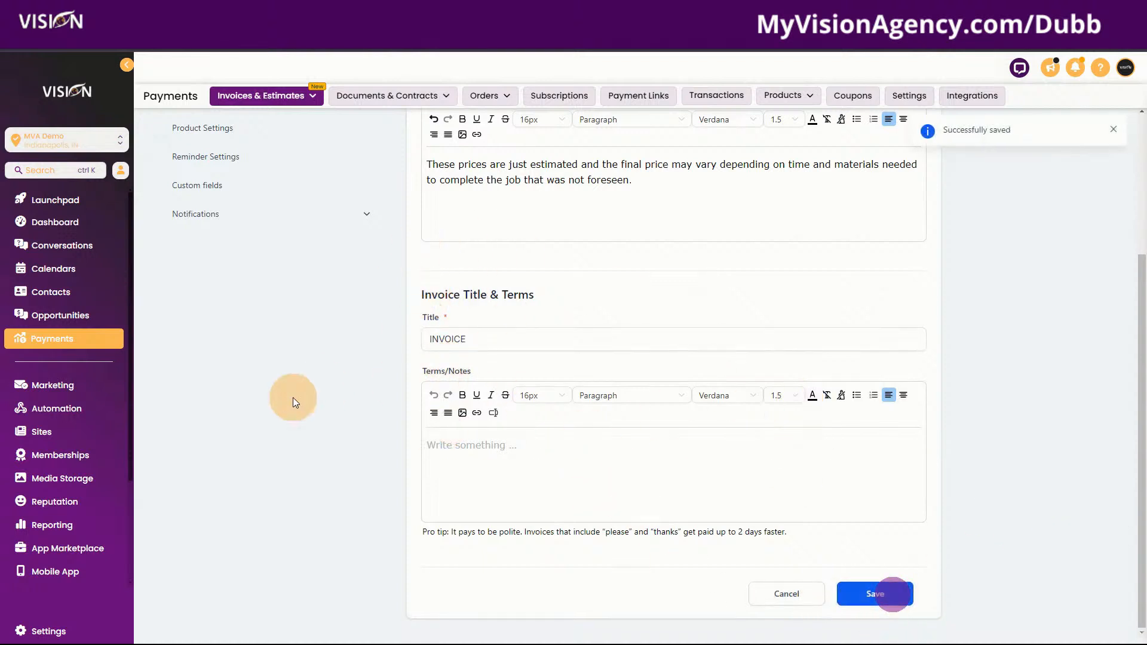
scroll(284, 471, "up", 3)
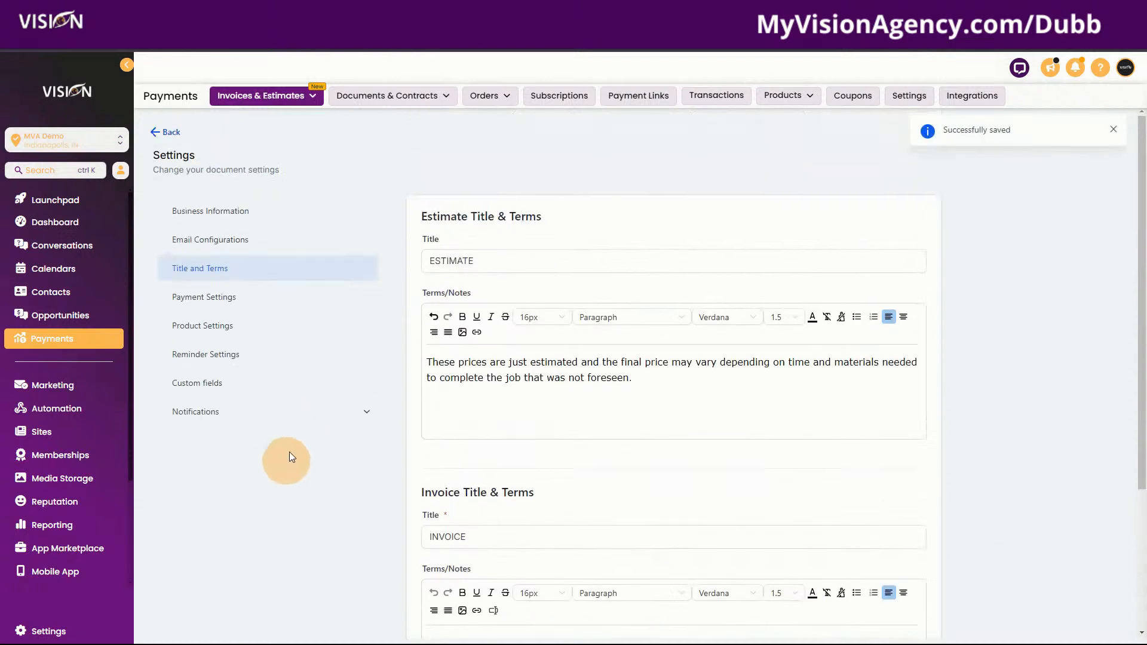
left_click(189, 299)
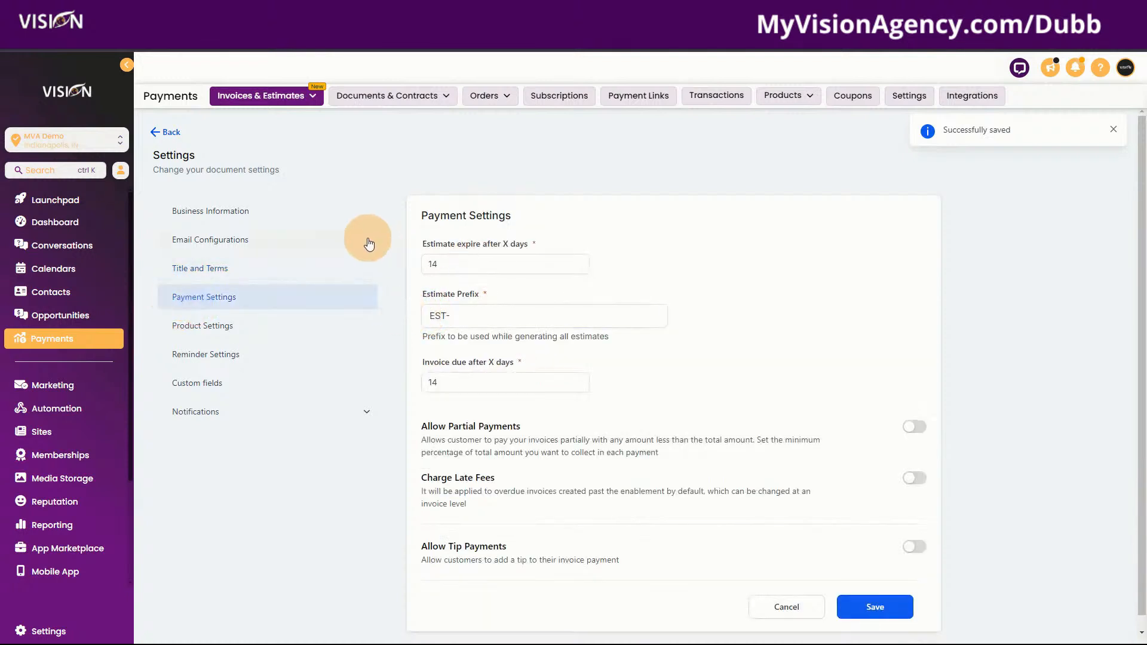
left_click(481, 311)
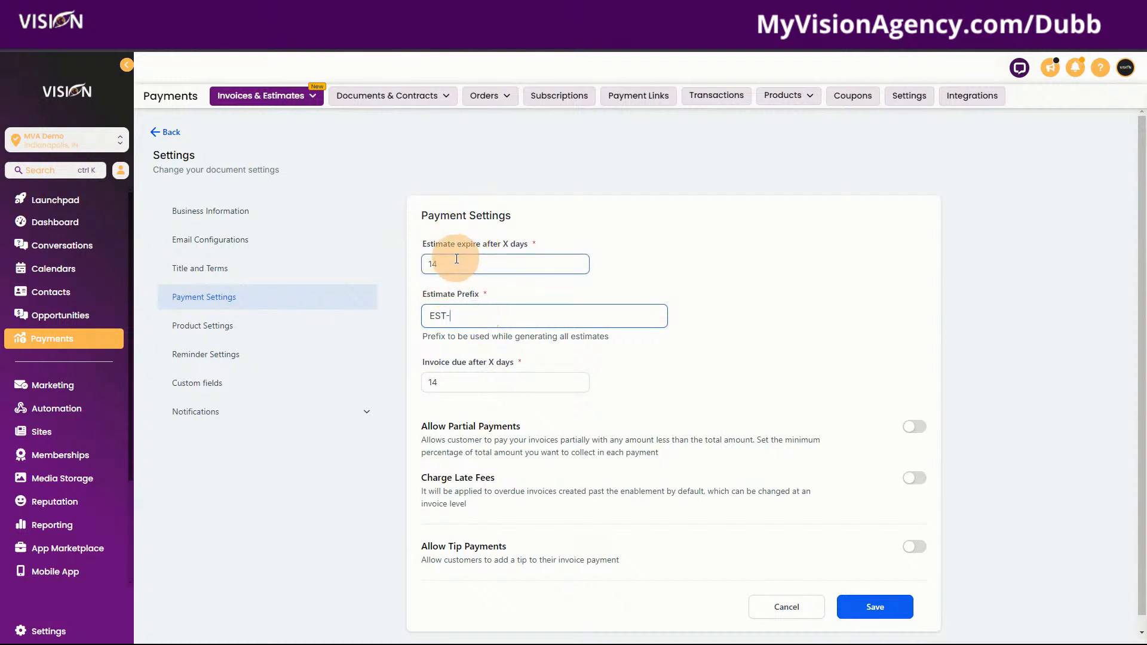
left_click_drag(423, 242, 527, 245)
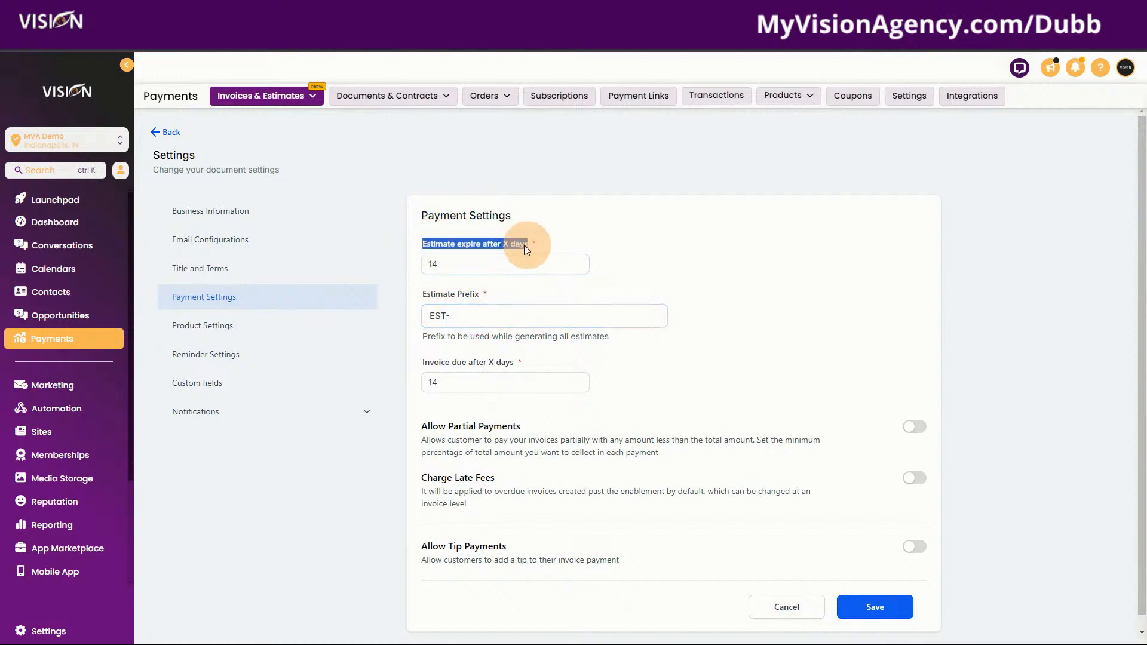
left_click(457, 266)
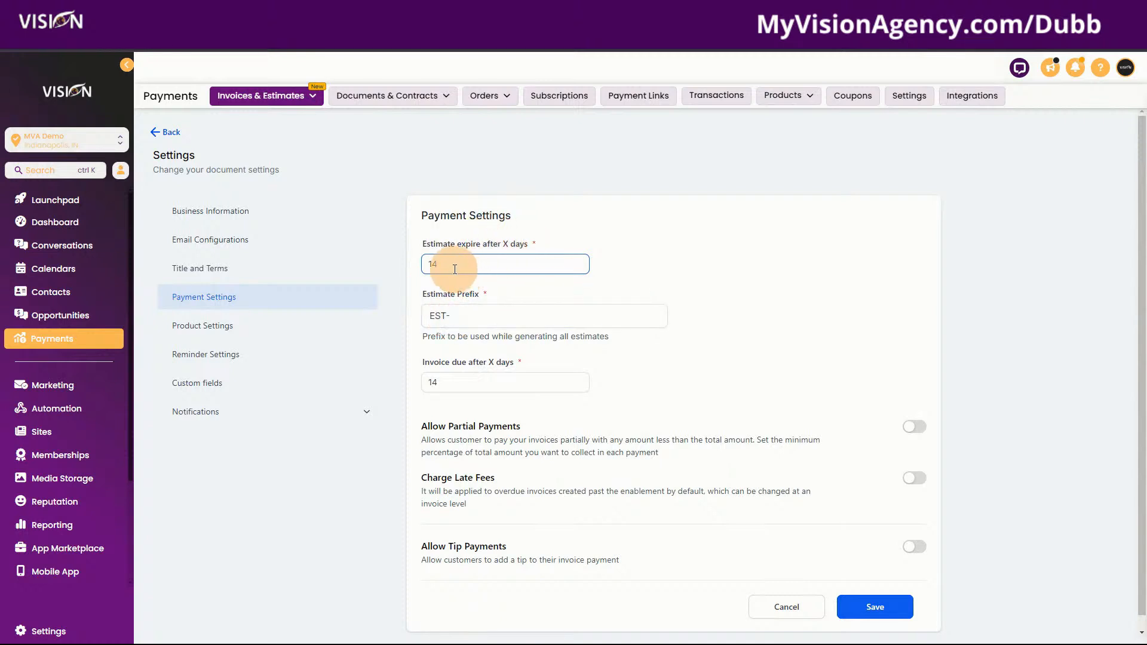
left_click_drag(452, 266, 425, 267)
left_click(481, 319)
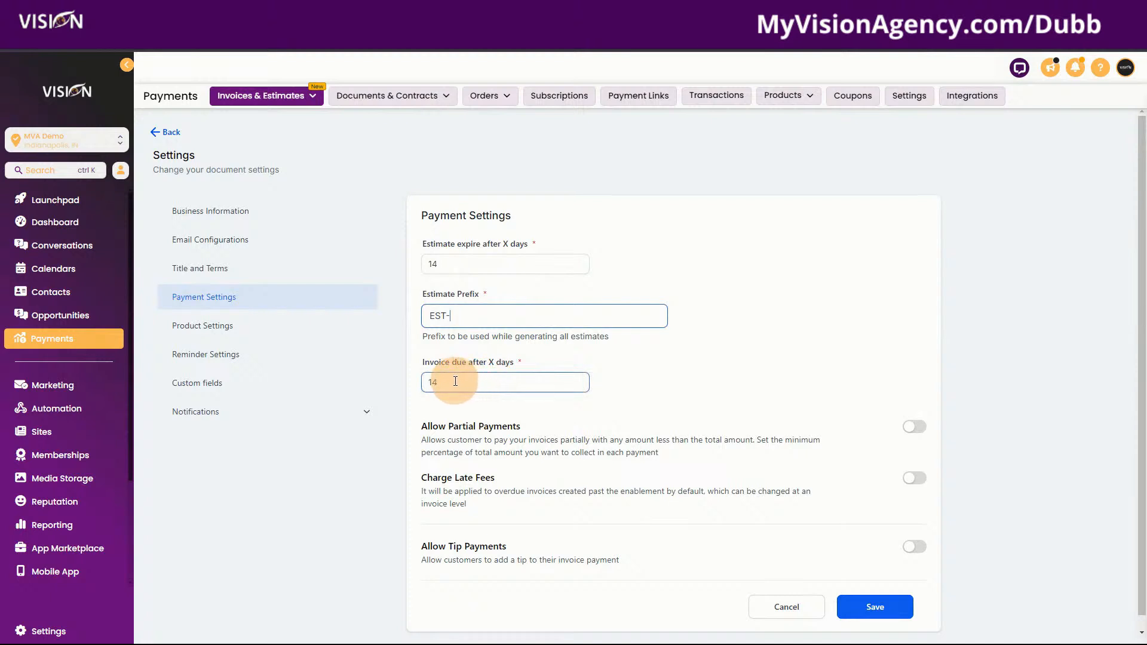
scroll(477, 363, "down", 1)
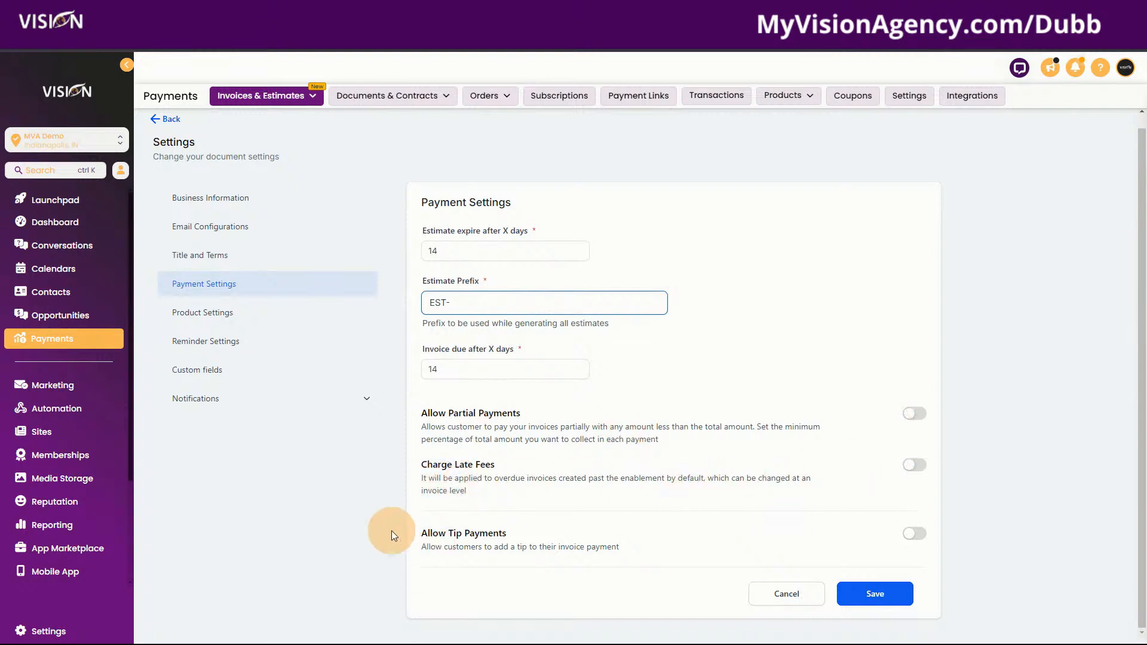
Leave Allow Tip Payments off, save the payment settings, and open Product Settings
left_click(912, 534)
scroll(749, 565, "down", 1)
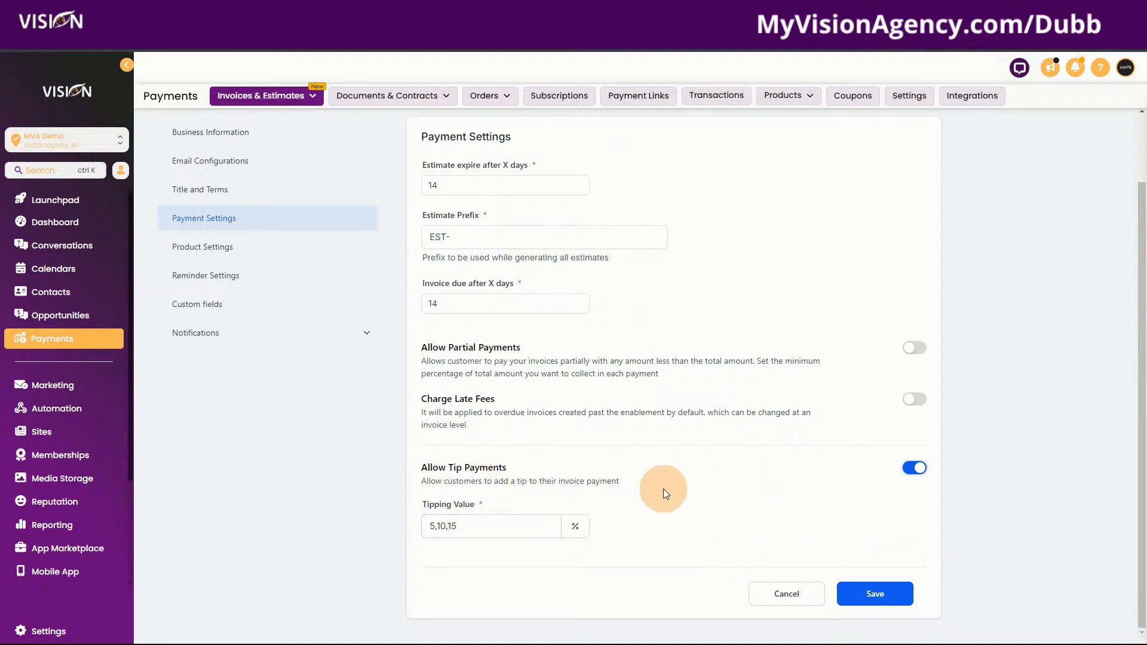
left_click(488, 526)
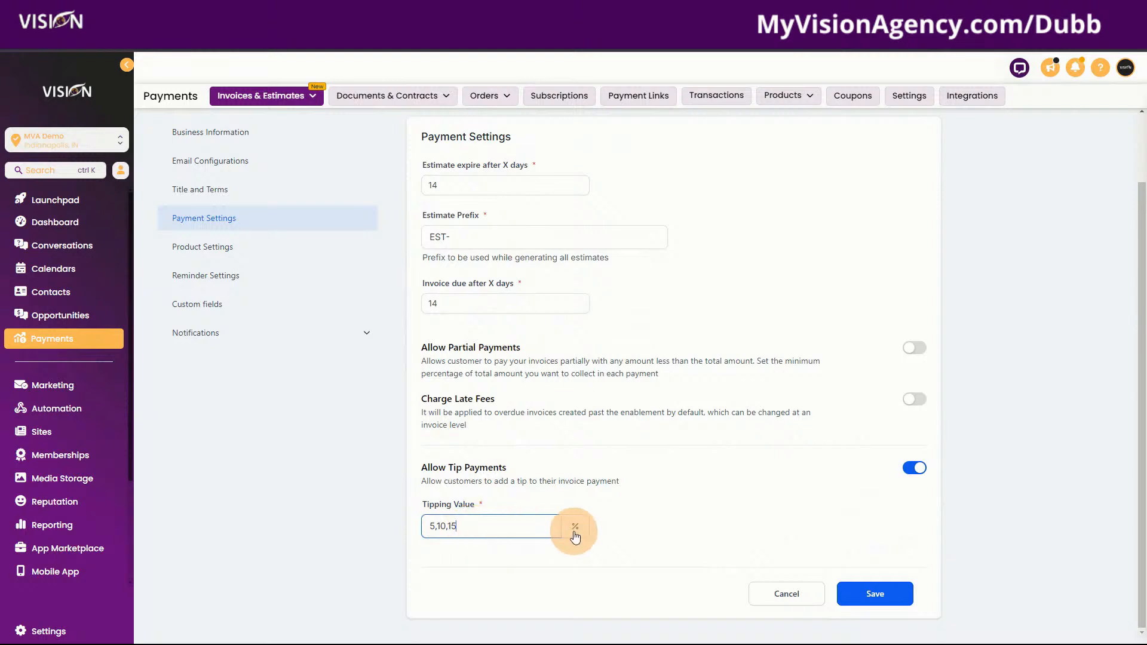
left_click(912, 475)
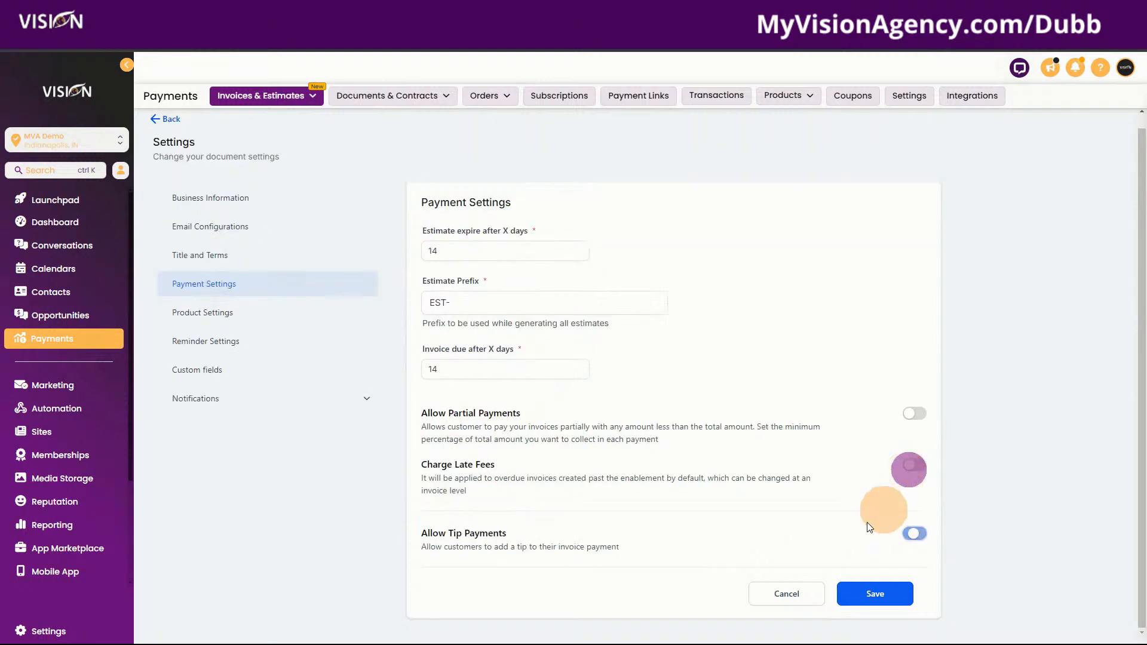
left_click(871, 594)
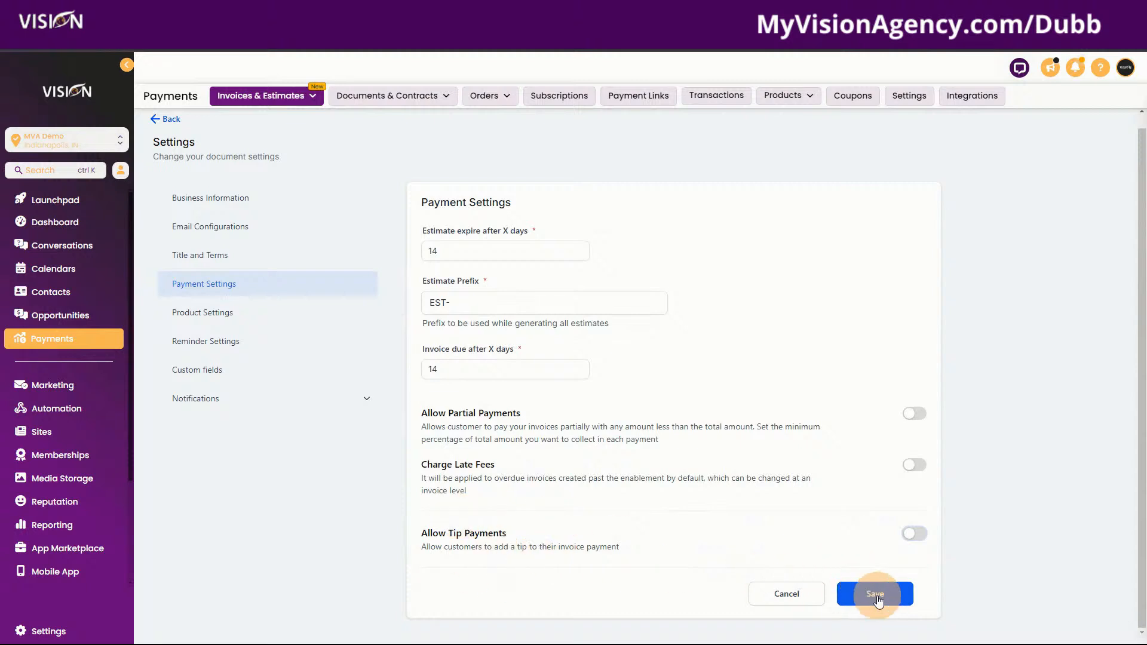
left_click(876, 595)
left_click(180, 311)
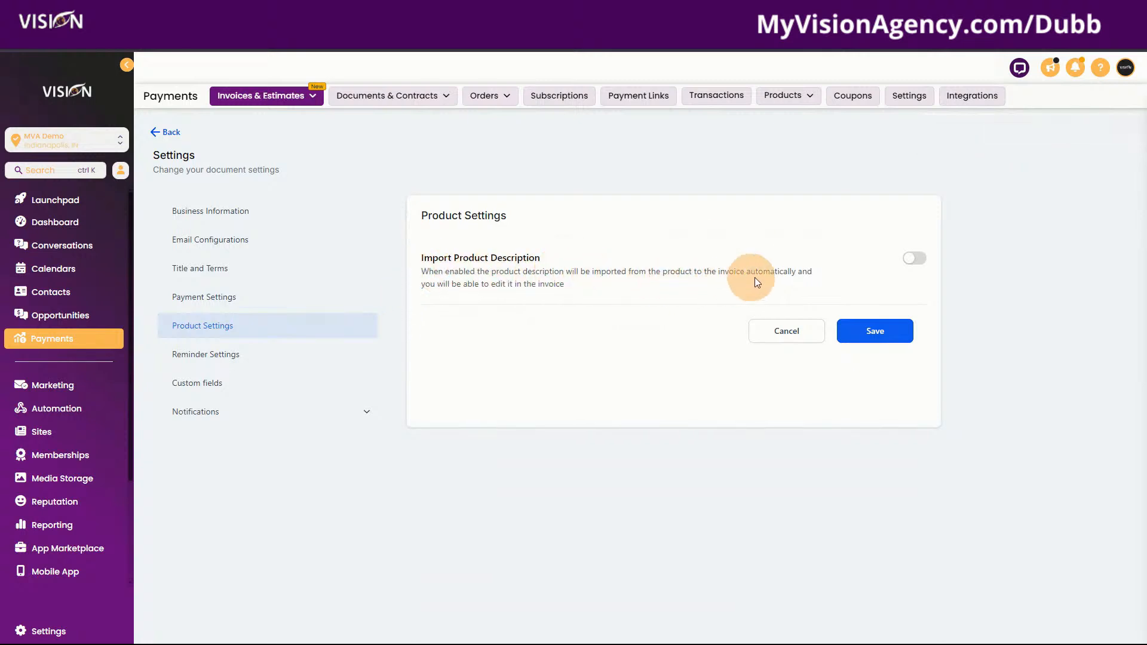
Pass through Reminder Settings and Custom Fields to Notifications > Customer Notifications
left_click(203, 356)
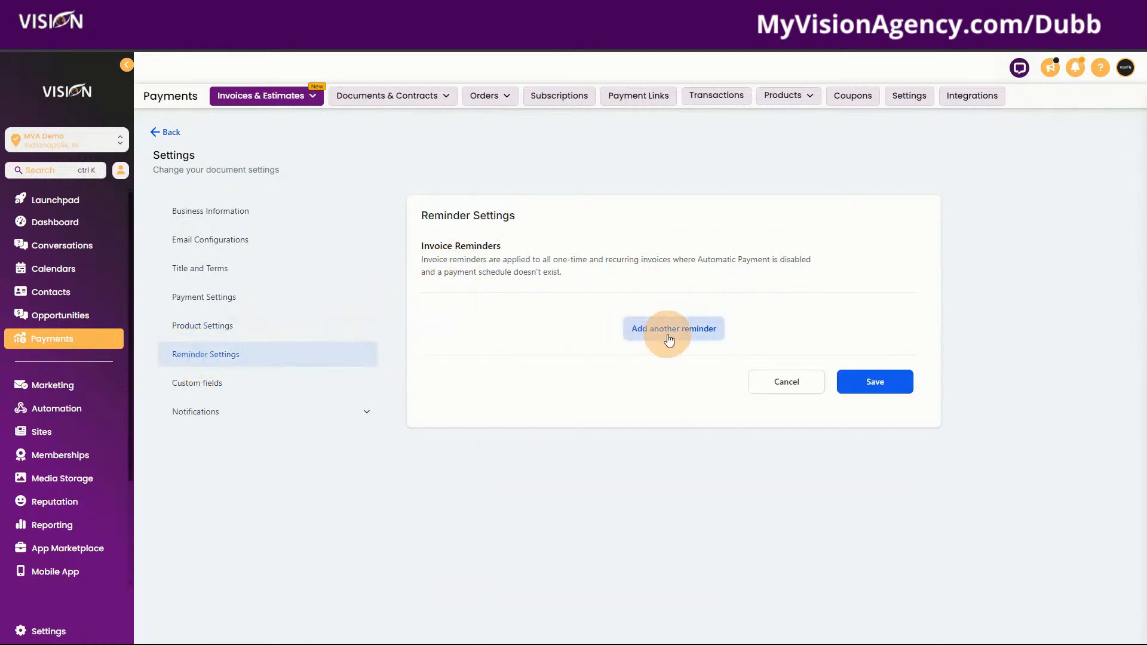
left_click(185, 383)
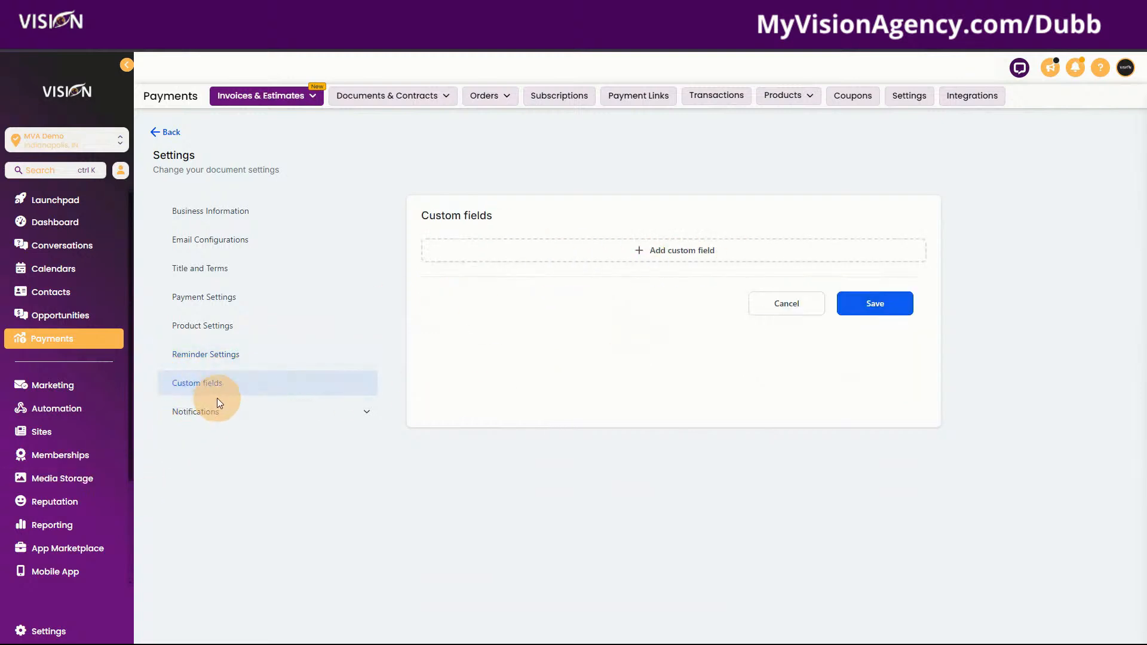
left_click(209, 412)
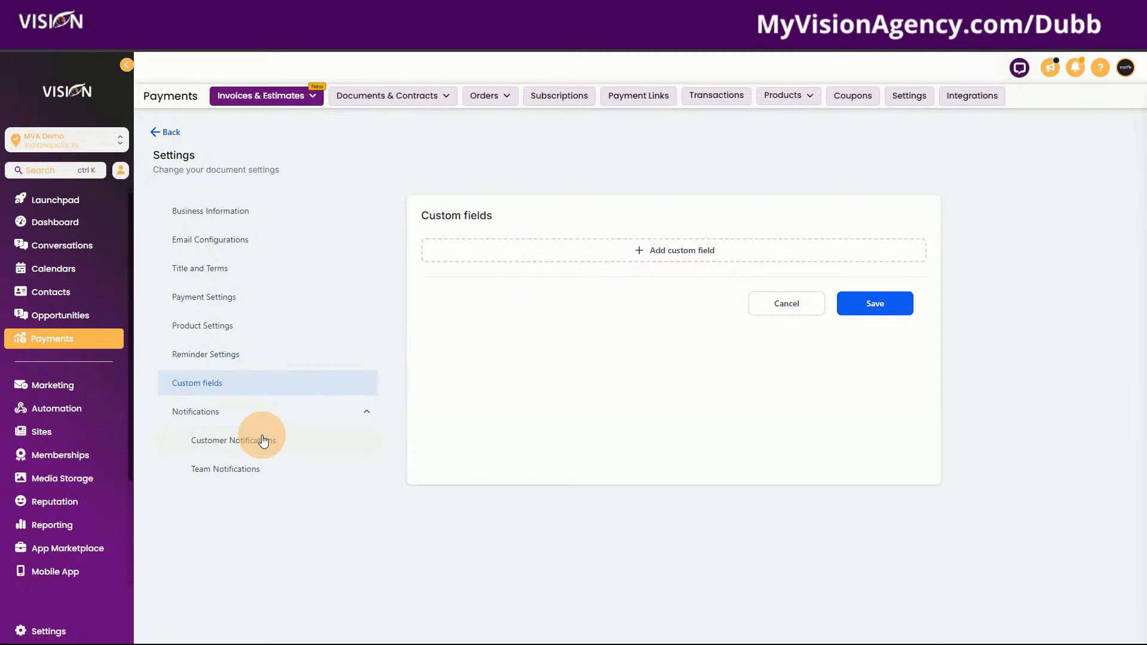
left_click(264, 441)
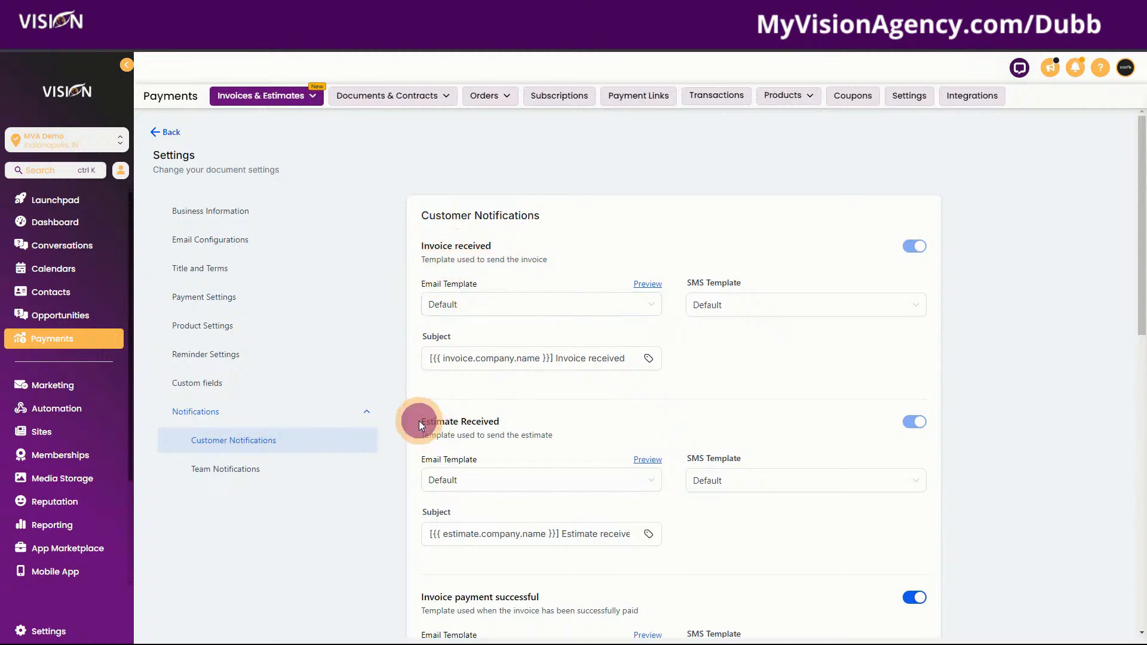
Check the Estimate Received email template list, leaving it on Default
left_click_drag(419, 420, 517, 420)
scroll(520, 419, "down", 1)
scroll(523, 414, "down", 3)
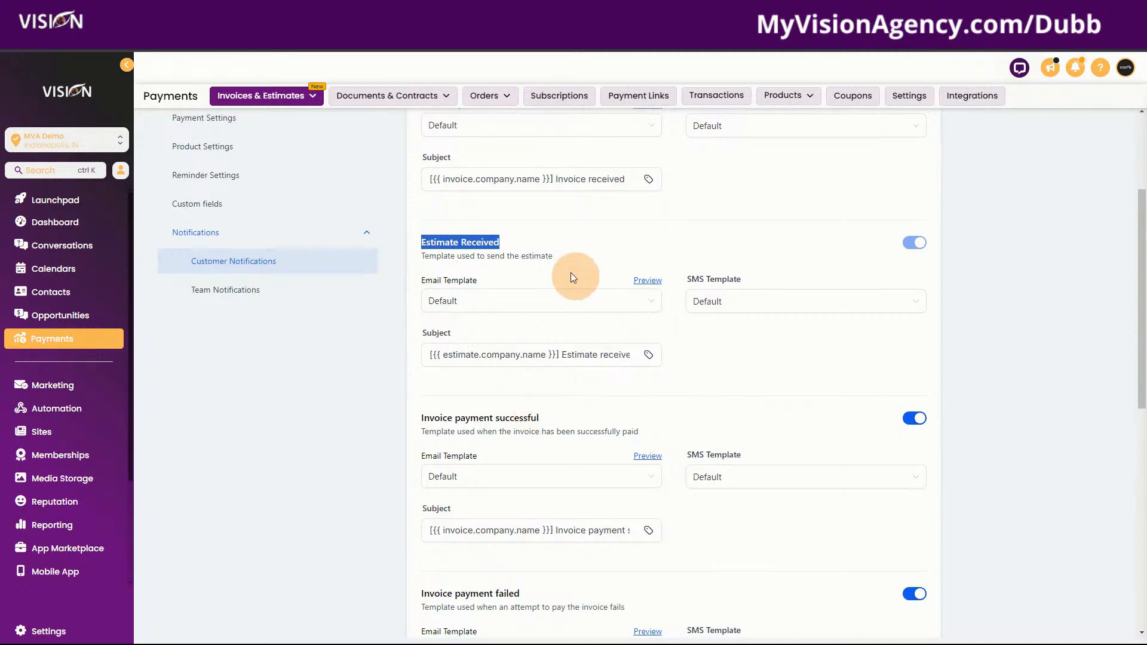
left_click(474, 300)
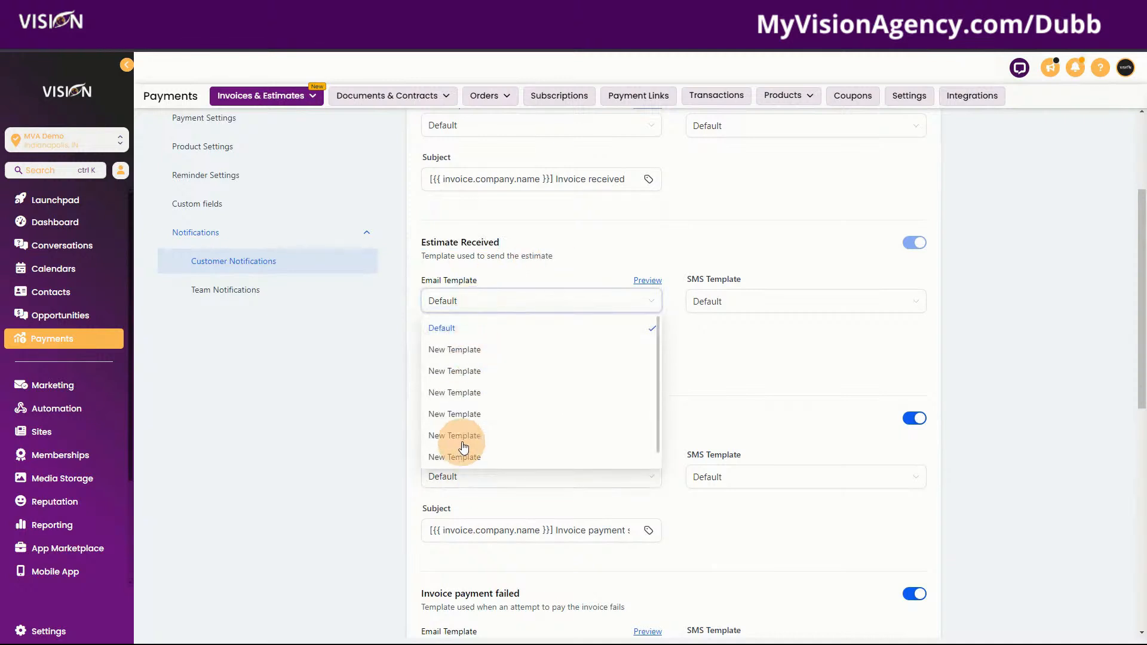
scroll(489, 410, "down", 2)
scroll(489, 411, "up", 3)
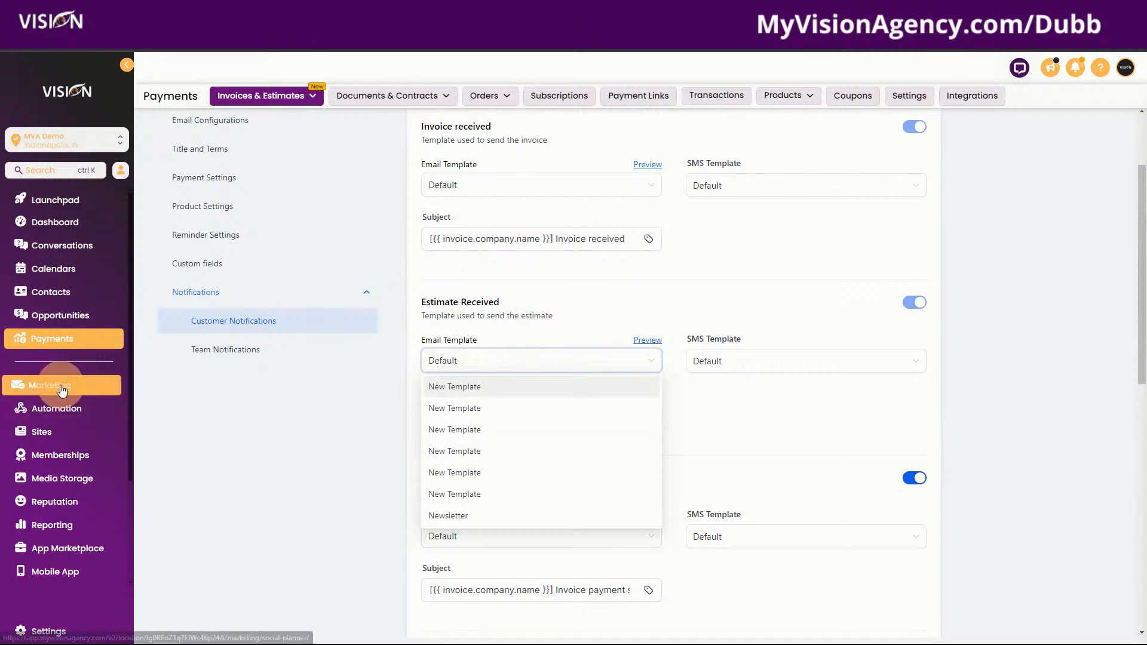
left_click(578, 287)
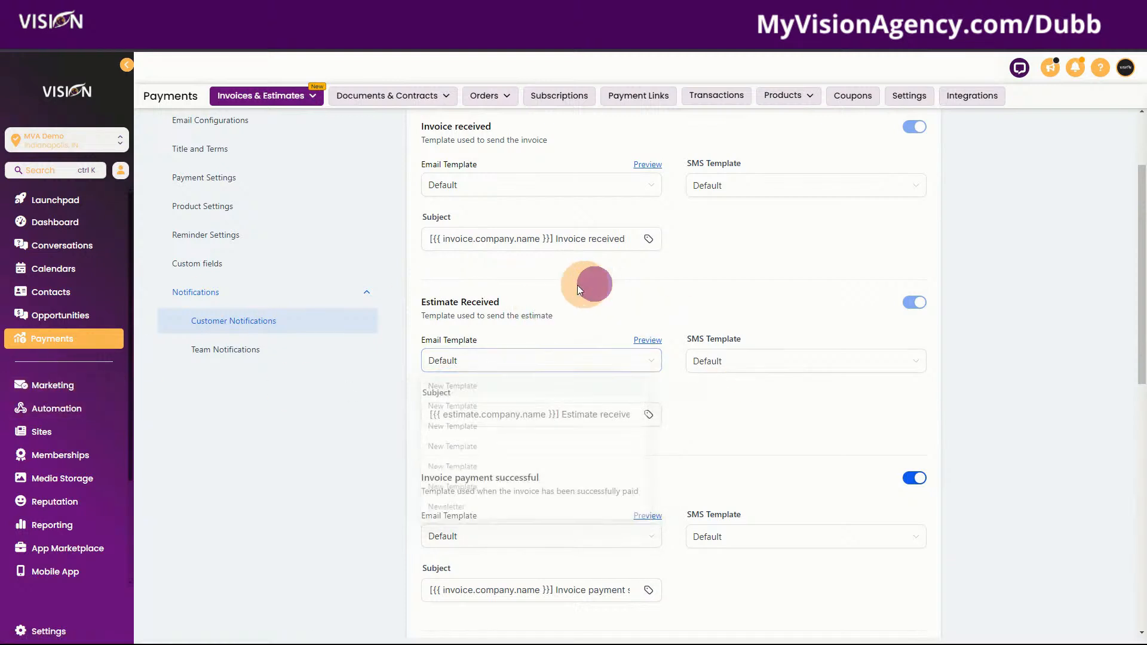
left_click(472, 366)
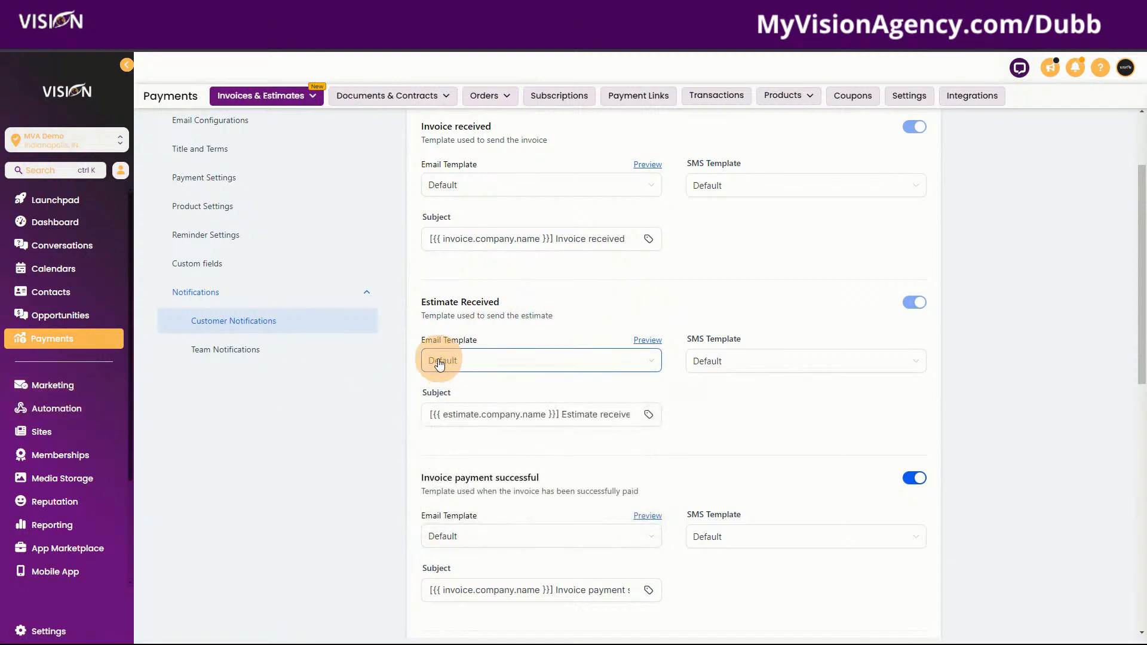
left_click(448, 185)
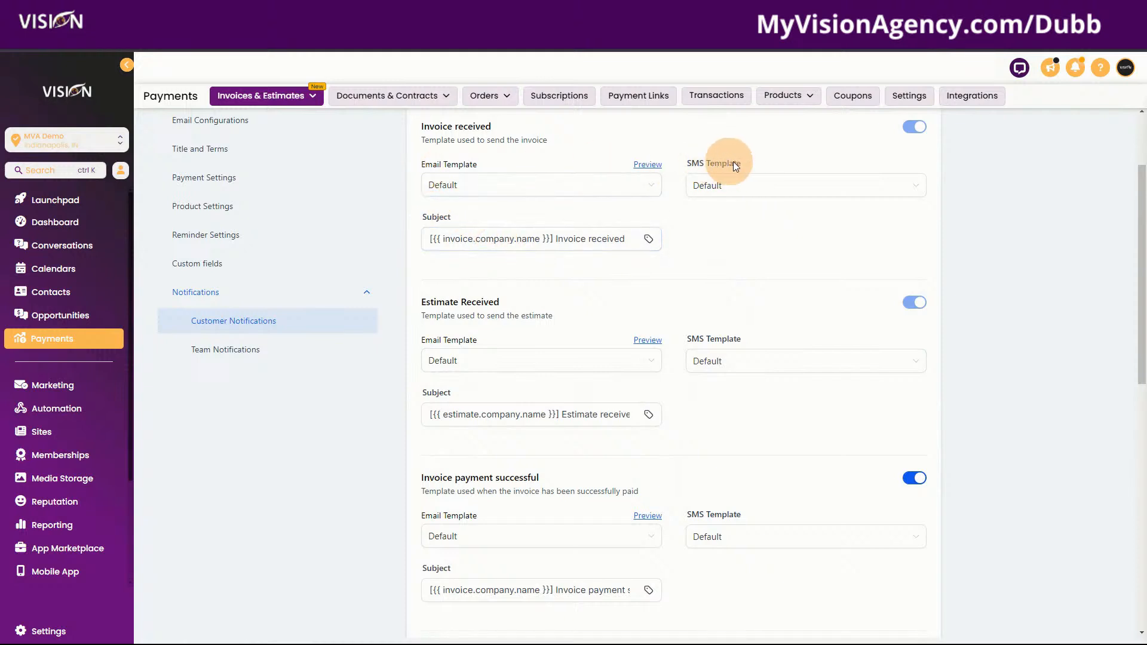
Inspect the Invoice received subject and its insertable fields without changing them
left_click(430, 238)
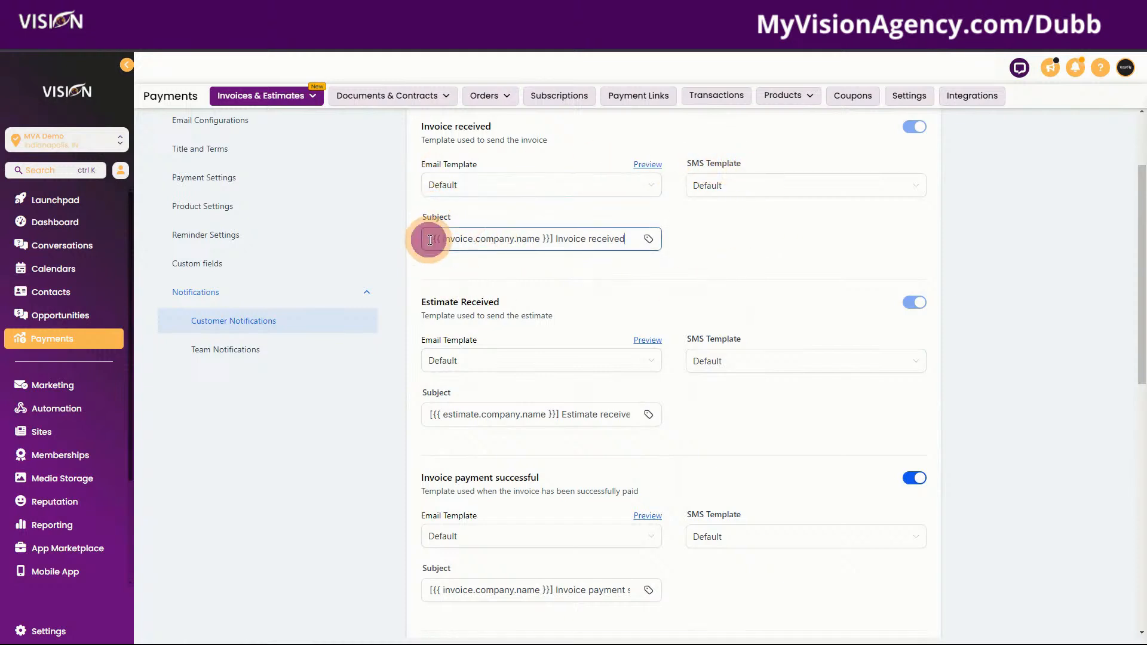
left_click_drag(625, 239, 403, 233)
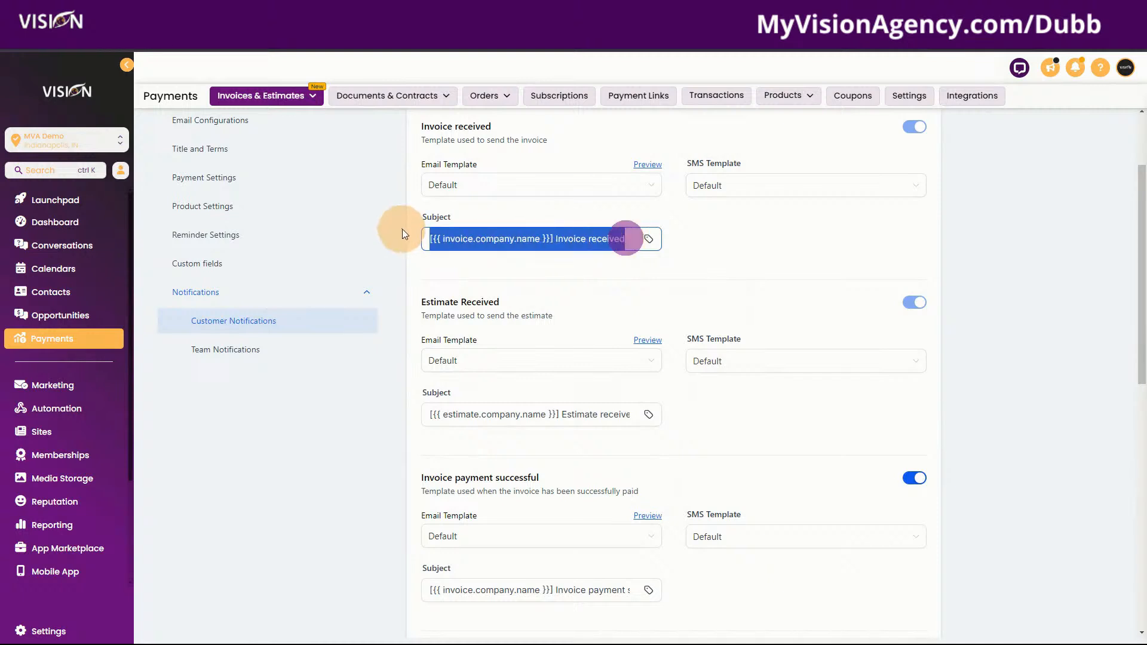
left_click(649, 241)
left_click(455, 271)
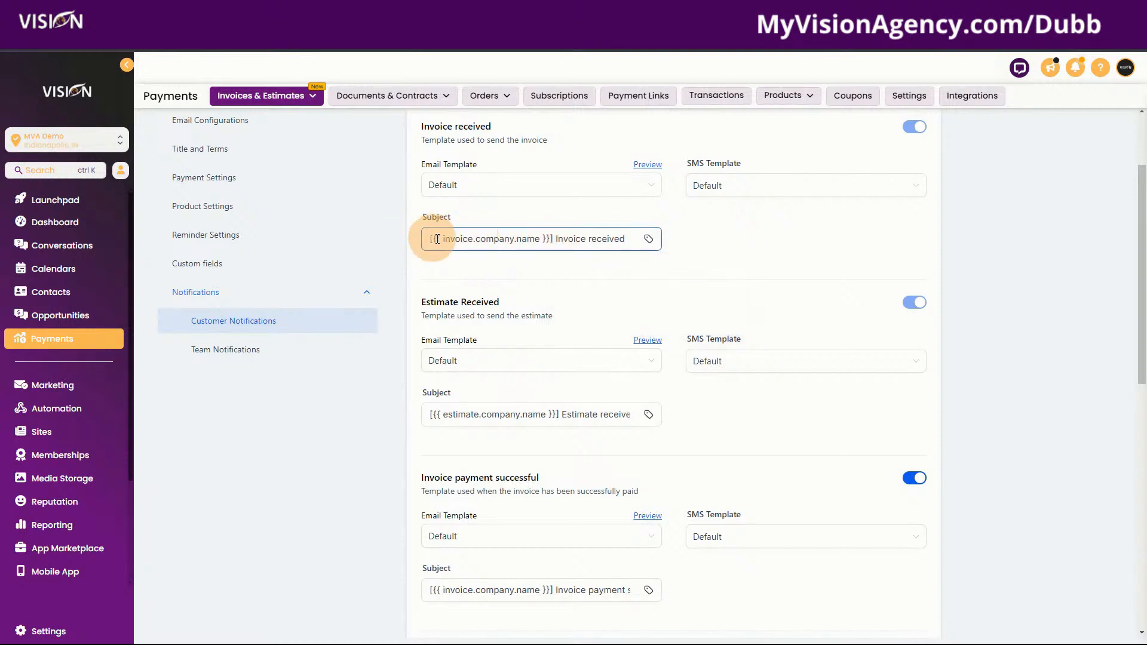
left_click(649, 239)
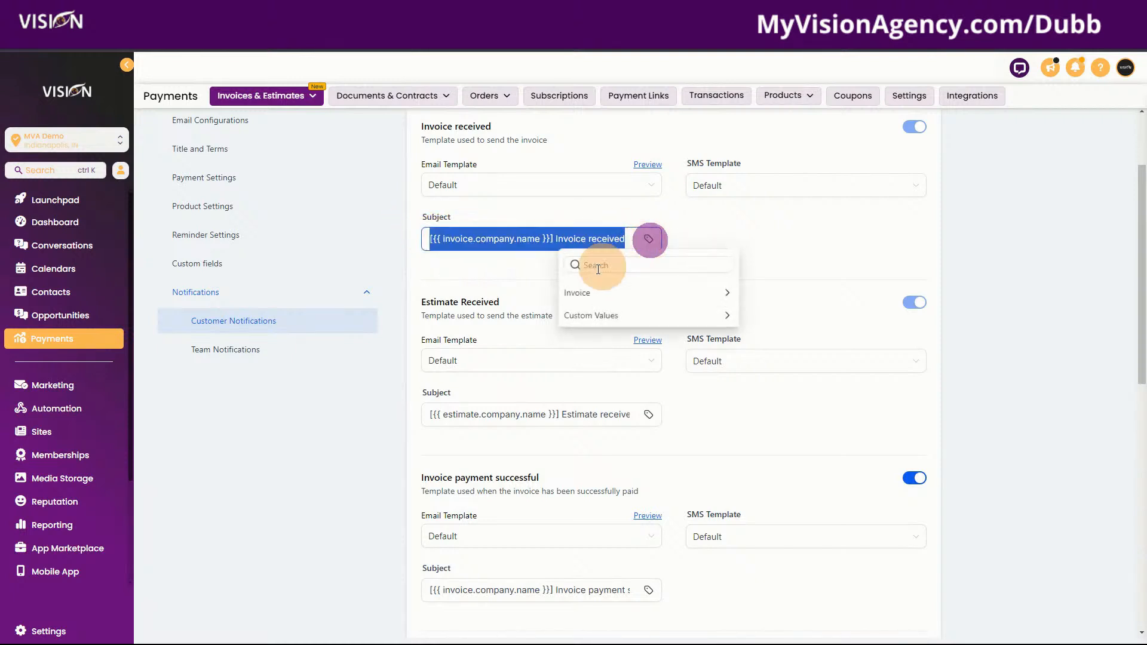
left_click(489, 271)
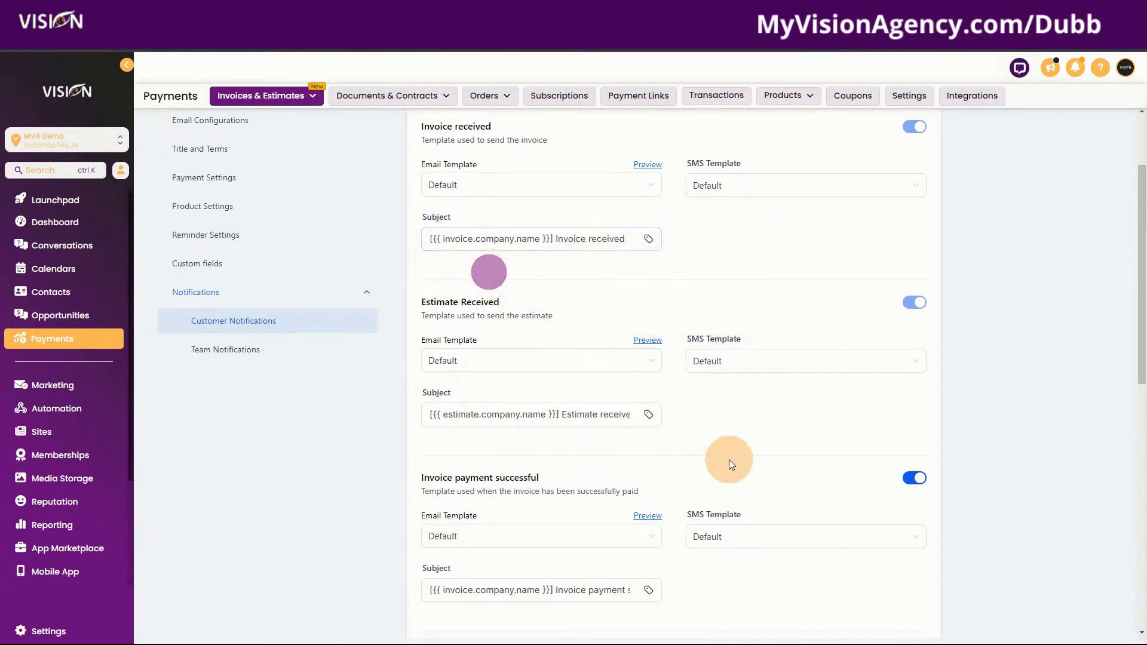
scroll(665, 413, "down", 2)
scroll(665, 414, "down", 2)
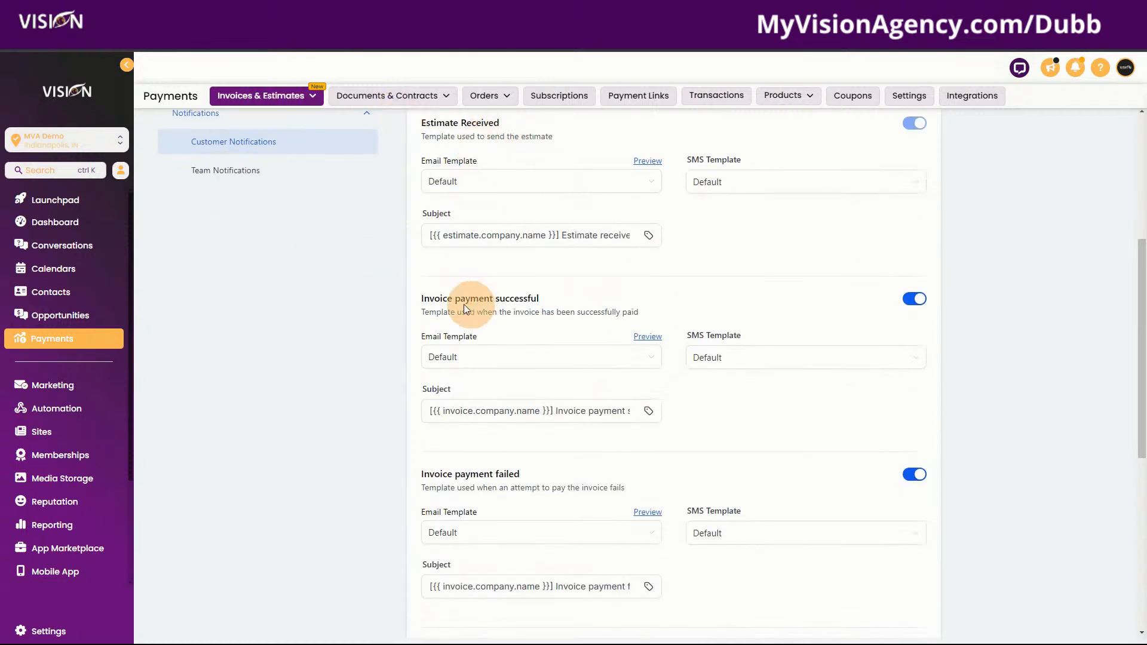
Review the payment successful and auto payment notifications, then save customer notification settings
left_click_drag(421, 299, 576, 292)
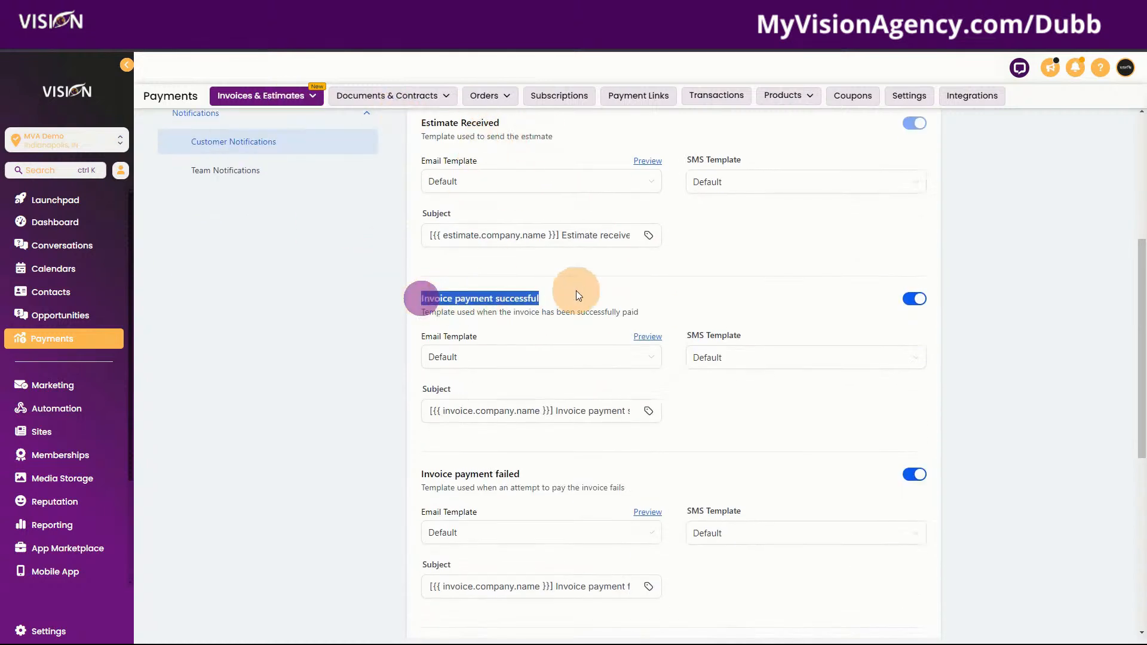
left_click(418, 477)
left_click_drag(418, 476, 539, 471)
scroll(539, 470, "down", 6)
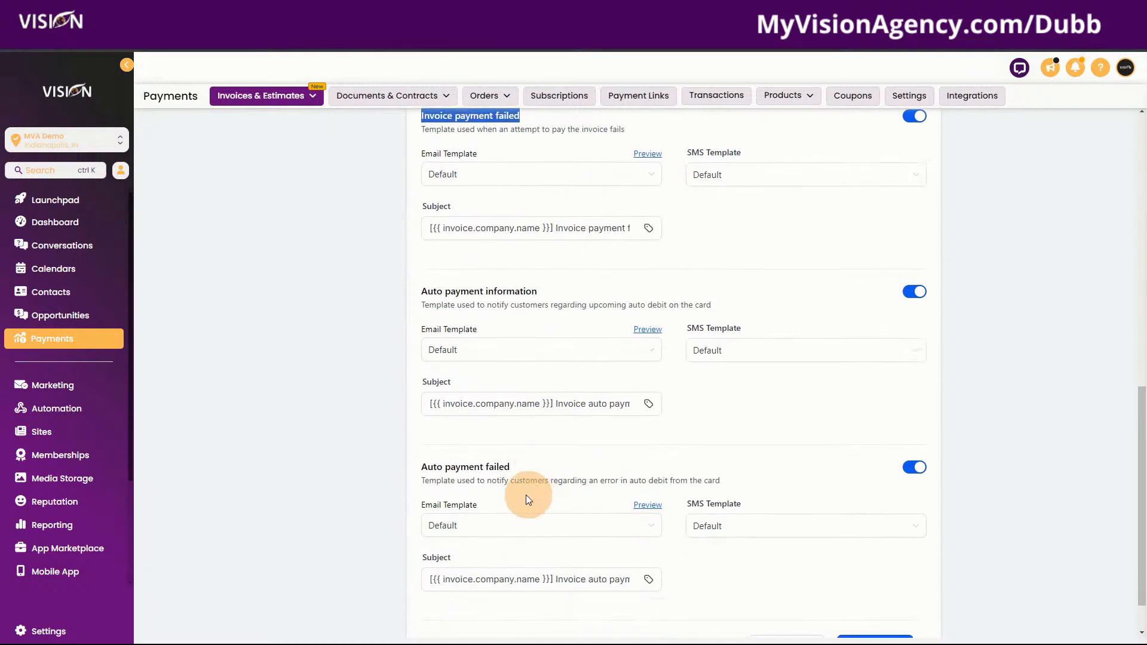
left_click_drag(409, 297, 566, 288)
left_click(415, 472)
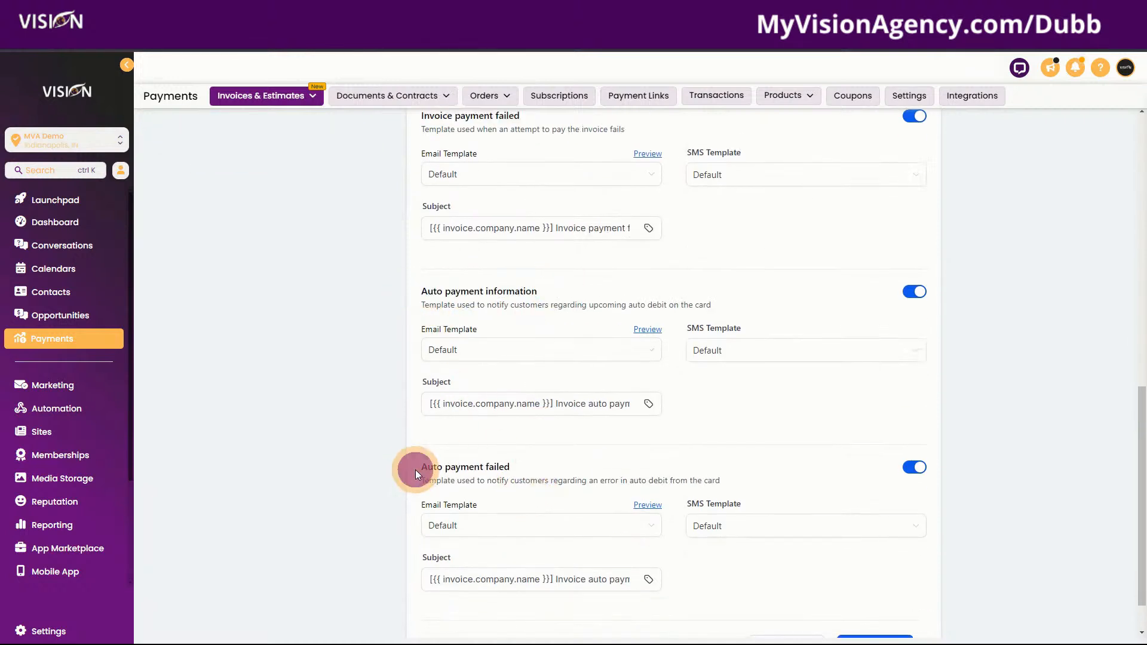
scroll(546, 474, "down", 1)
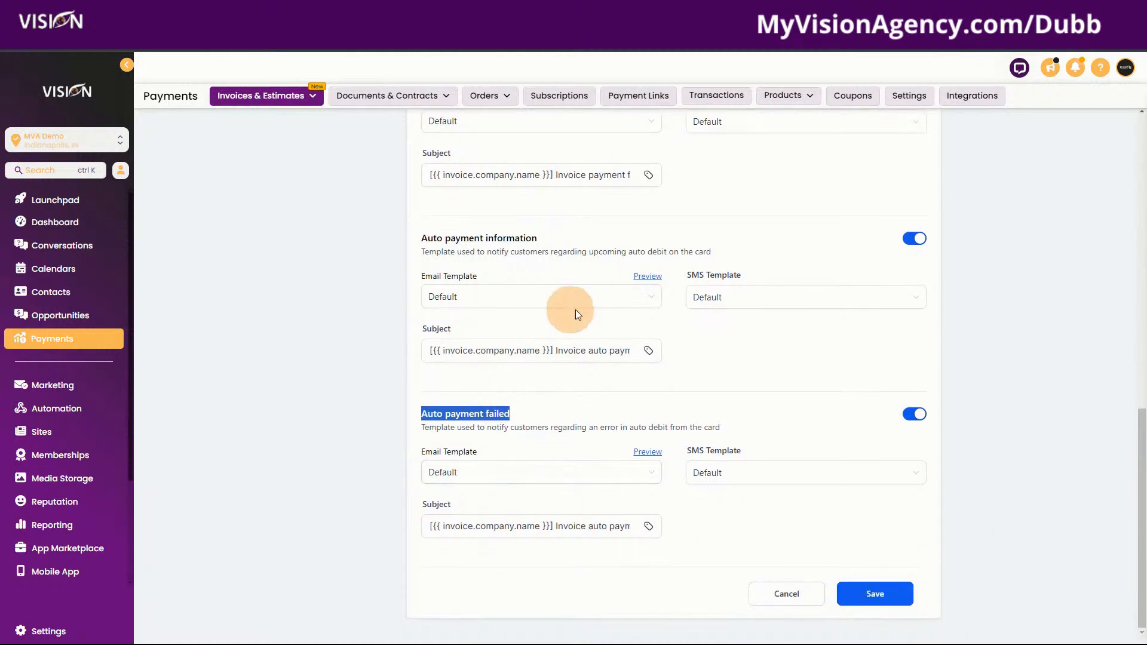
left_click(874, 593)
scroll(325, 494, "up", 15)
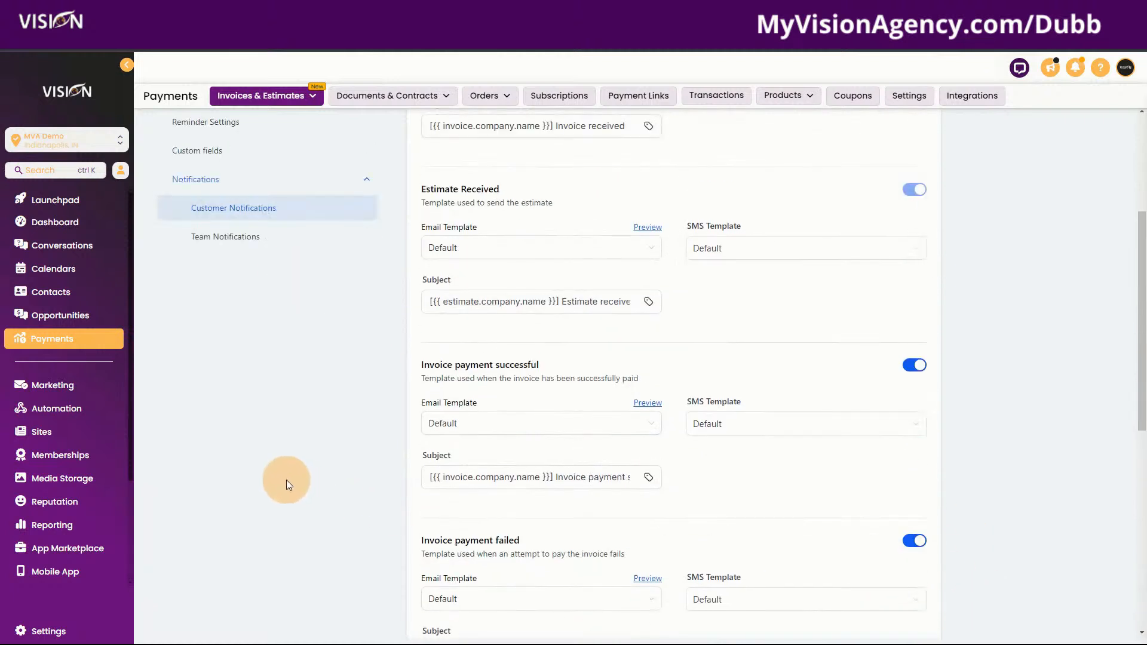
Open Team Notifications and review the invoice payment successful and failed alerts
left_click(218, 357)
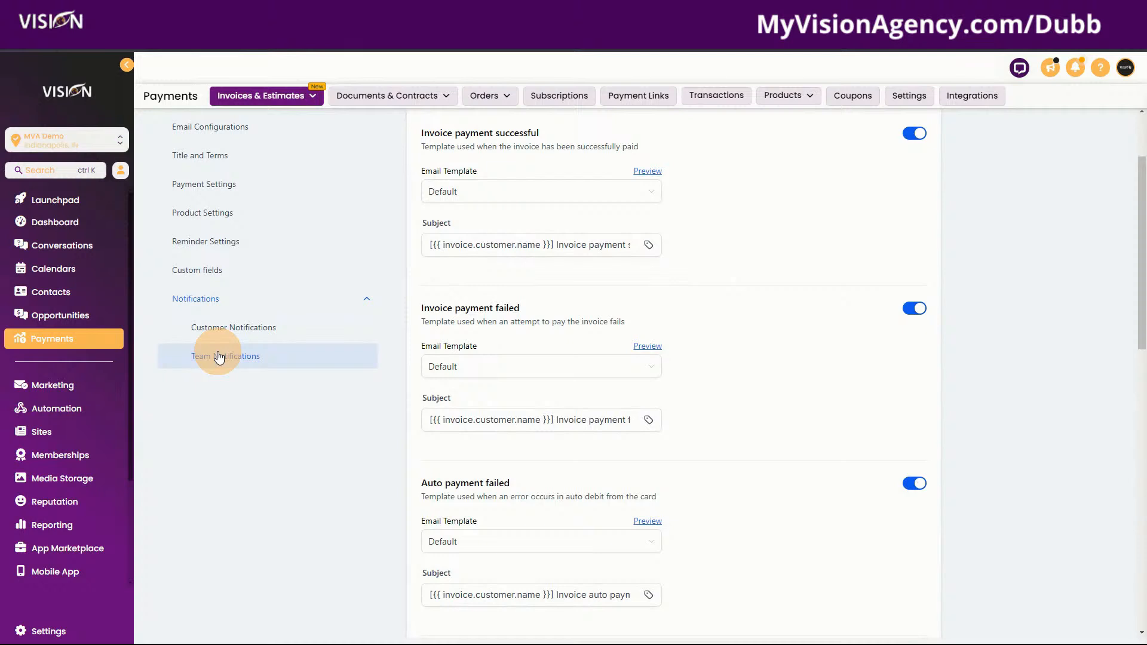
scroll(774, 511, "up", 2)
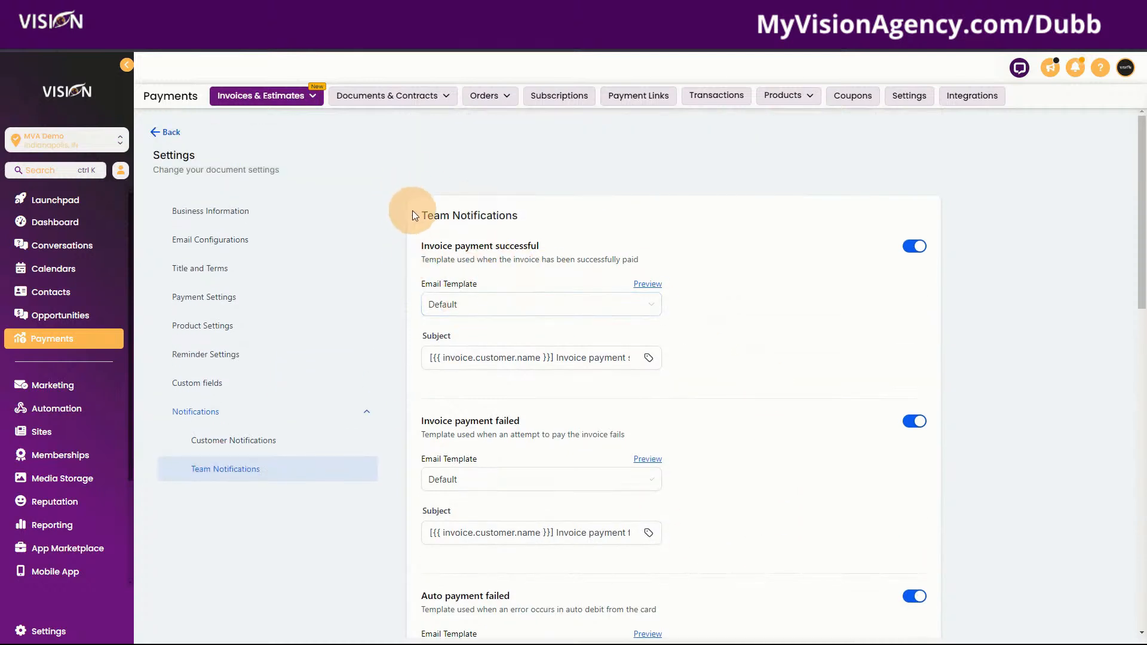
left_click_drag(412, 215, 542, 214)
left_click(424, 245)
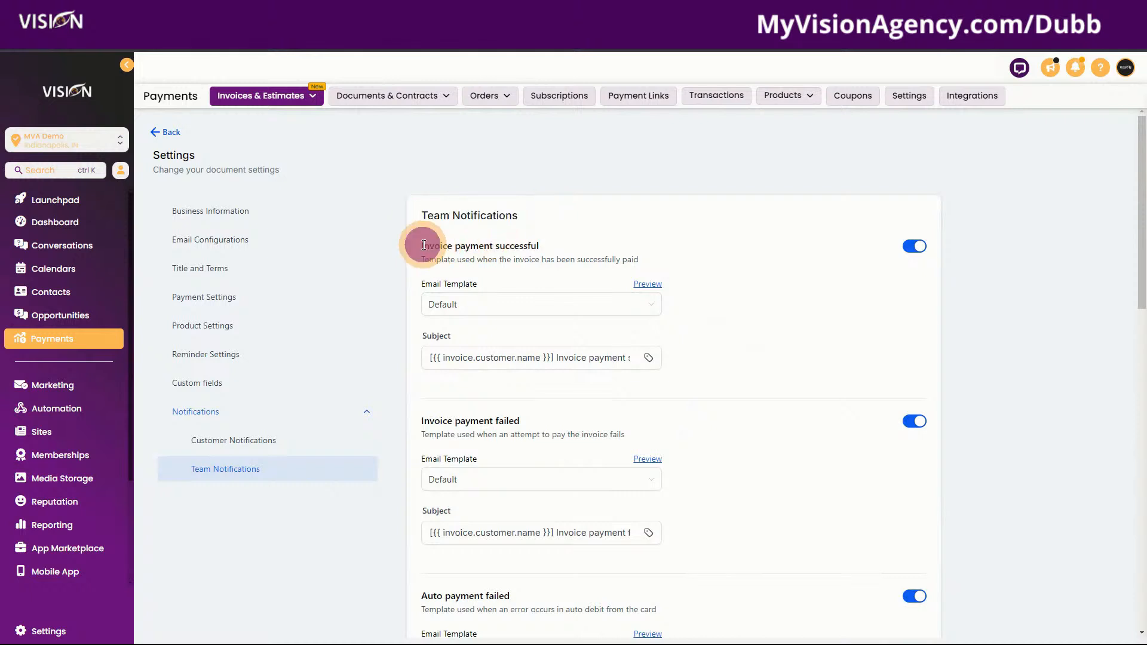
left_click_drag(423, 245, 589, 245)
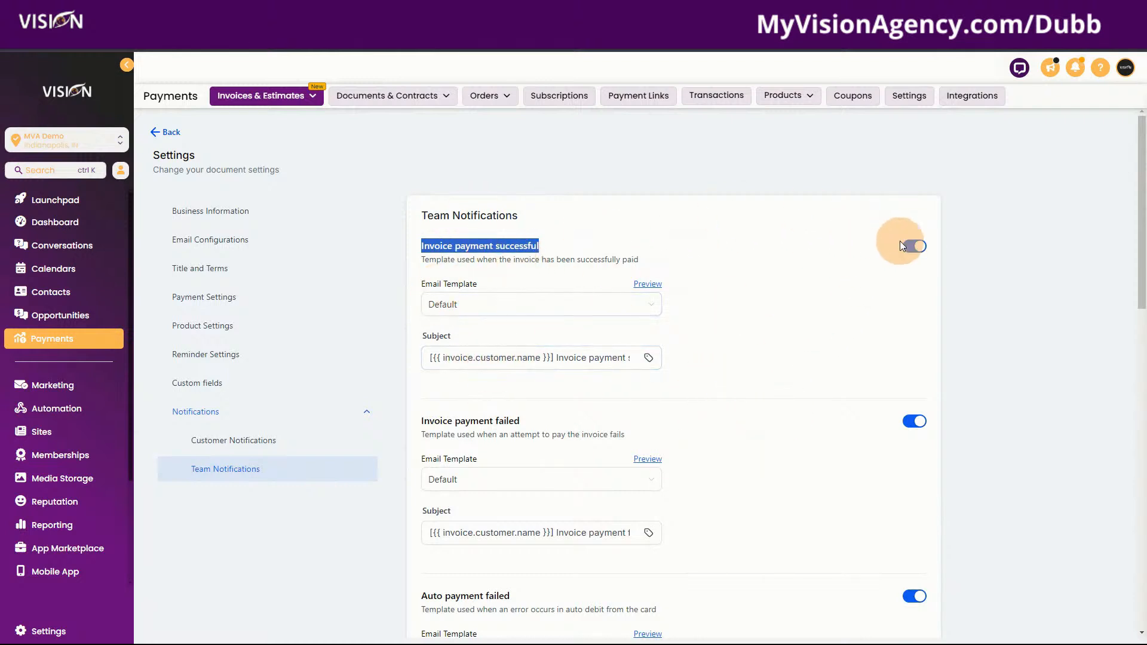
scroll(820, 447, "down", 3)
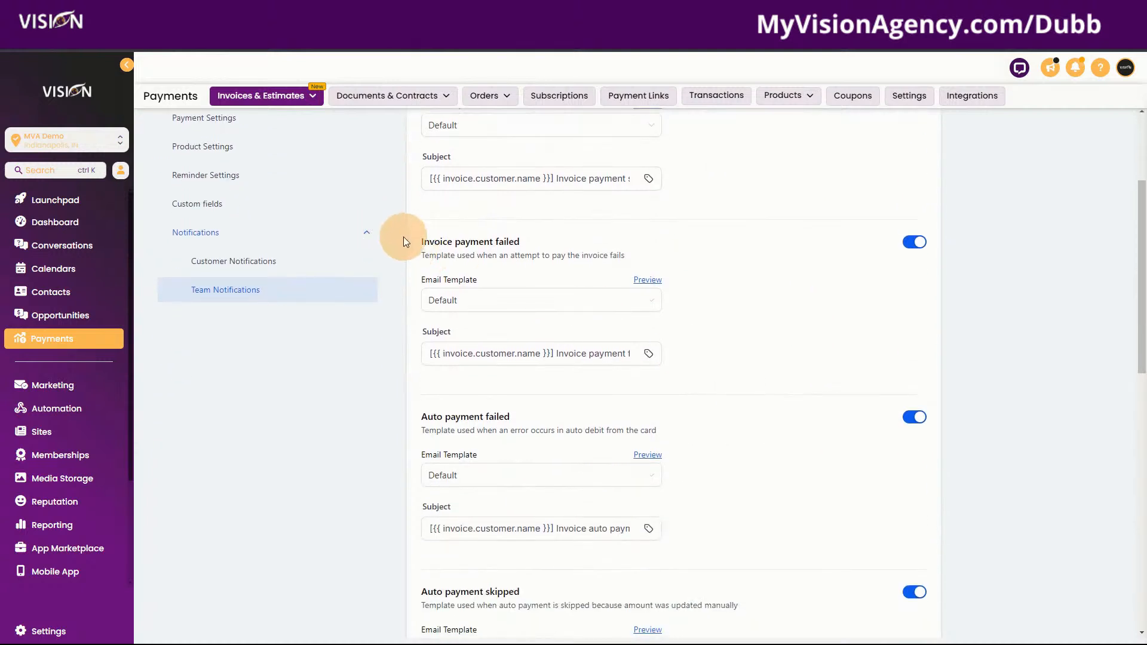
left_click_drag(403, 242, 570, 240)
Review the remaining team alerts, including estimate accepted and declined, then leave Settings for Products
left_click_drag(408, 417, 551, 413)
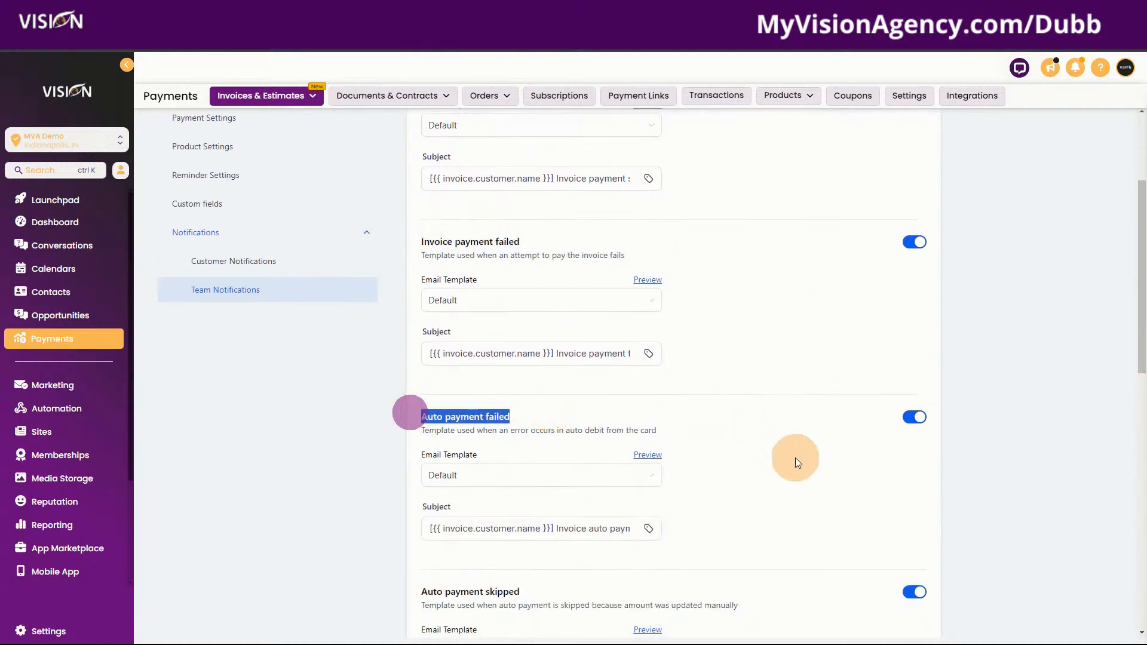
scroll(795, 458, "down", 5)
left_click_drag(543, 292, 399, 292)
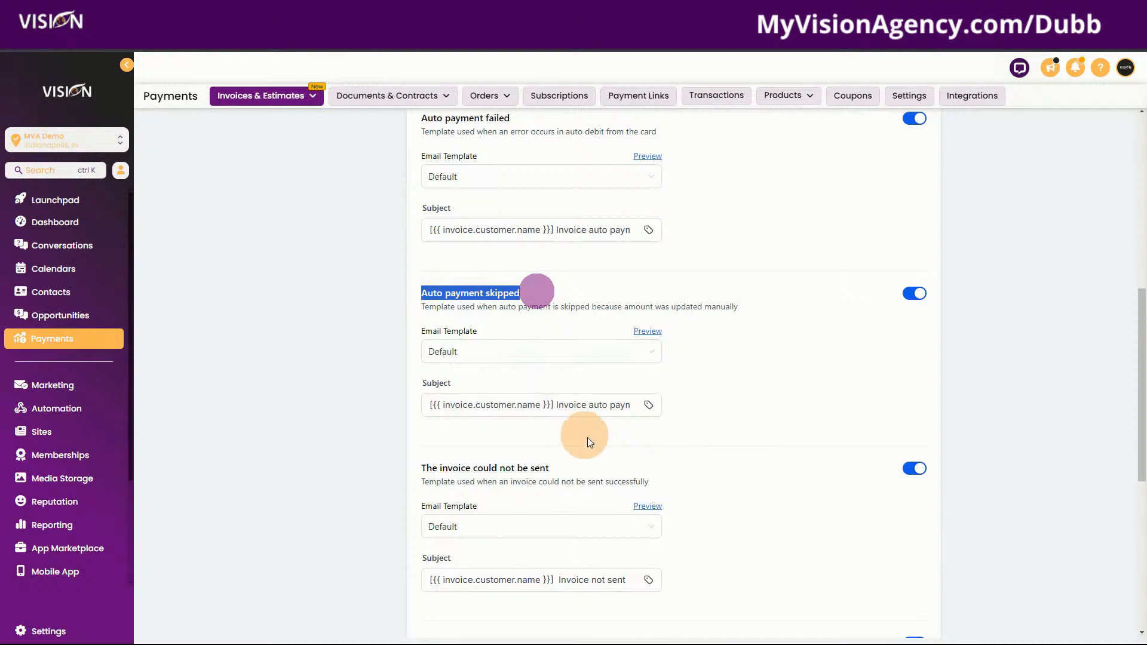
left_click_drag(583, 465, 417, 458)
scroll(768, 481, "down", 2)
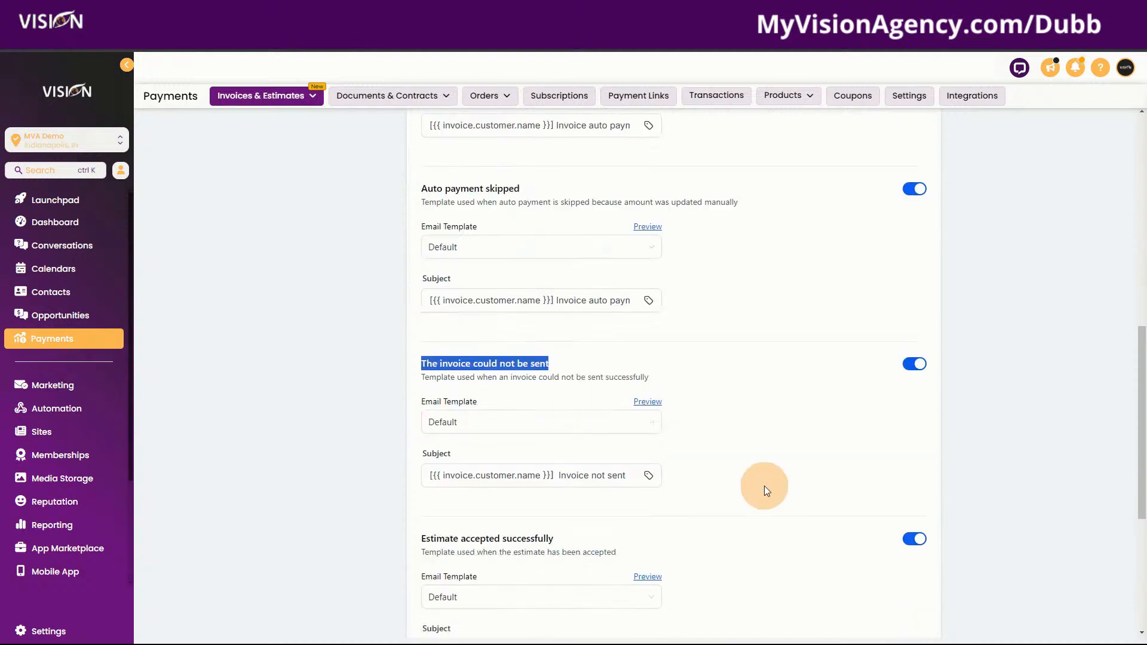
scroll(764, 485, "down", 2)
left_click_drag(596, 409, 406, 403)
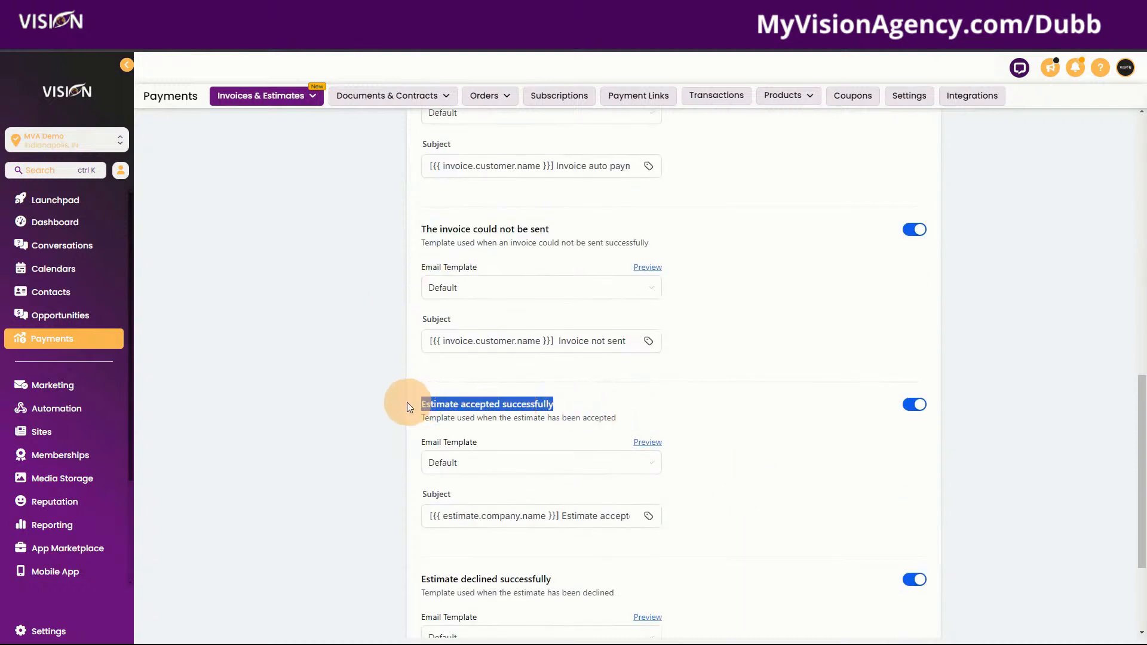
scroll(791, 514, "down", 3)
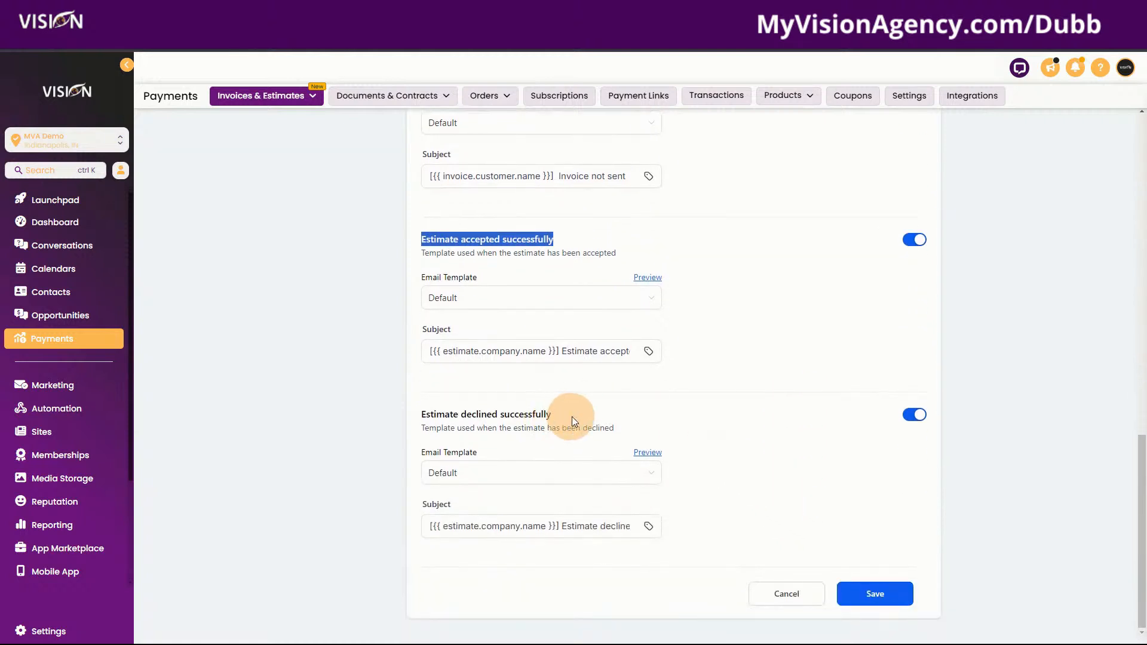
left_click_drag(572, 417, 406, 403)
scroll(763, 471, "up", 7)
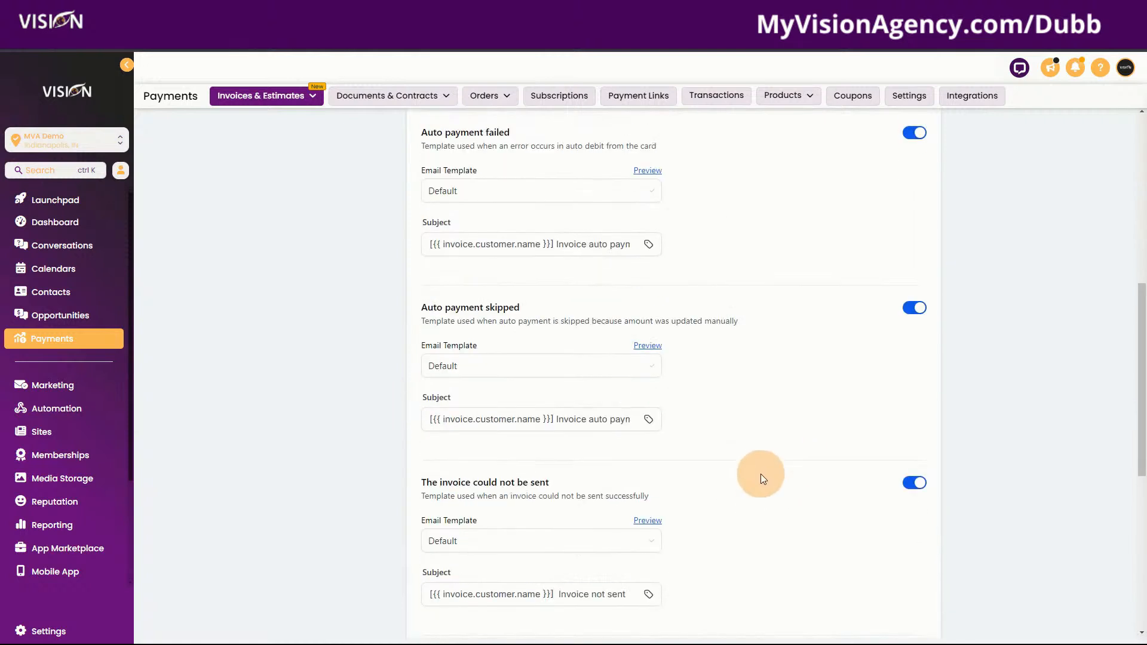
scroll(762, 474, "up", 8)
left_click(166, 132)
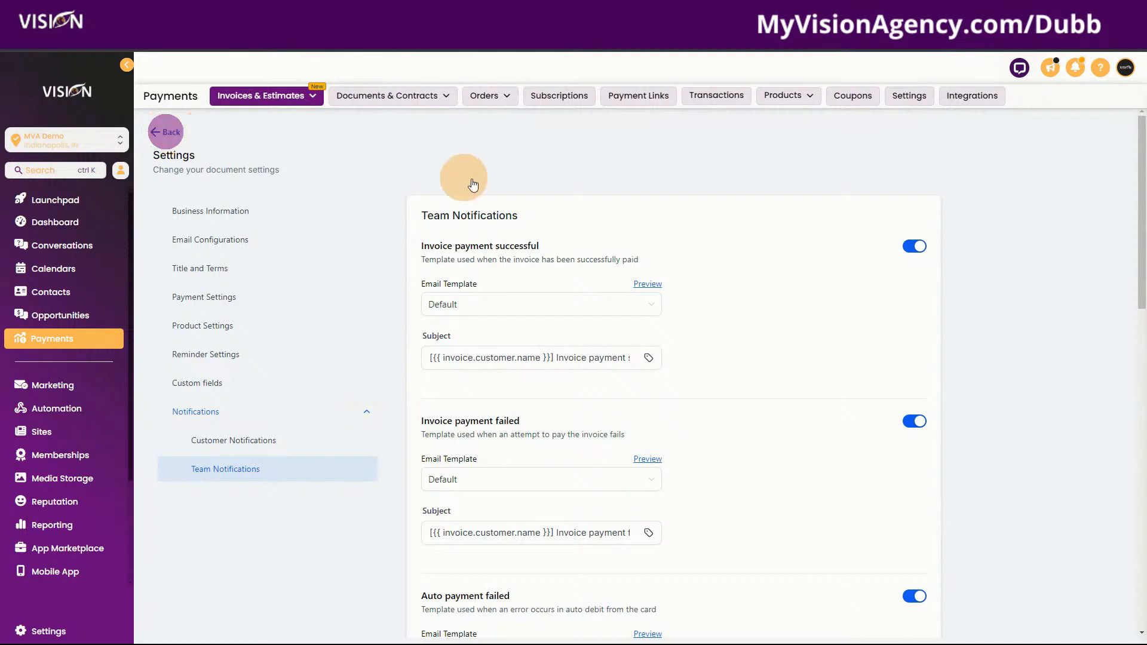
left_click(788, 96)
Create a product titled Lawn Mowing, described 'We will mow, trim and blow all of the lawn areas'
left_click(786, 116)
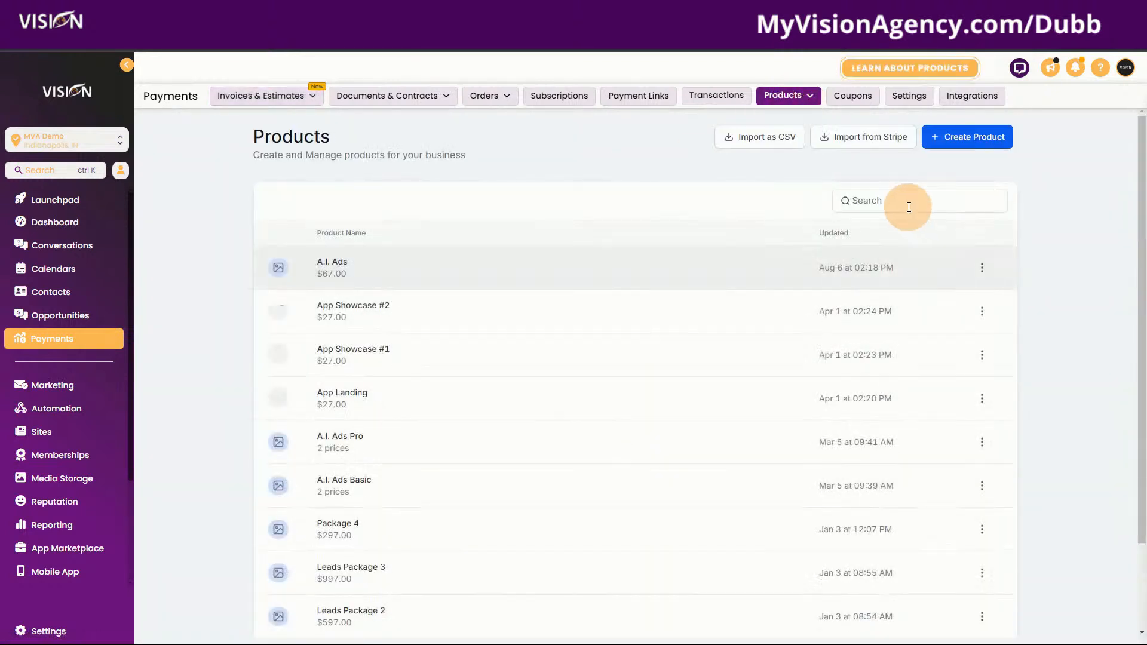
left_click(944, 140)
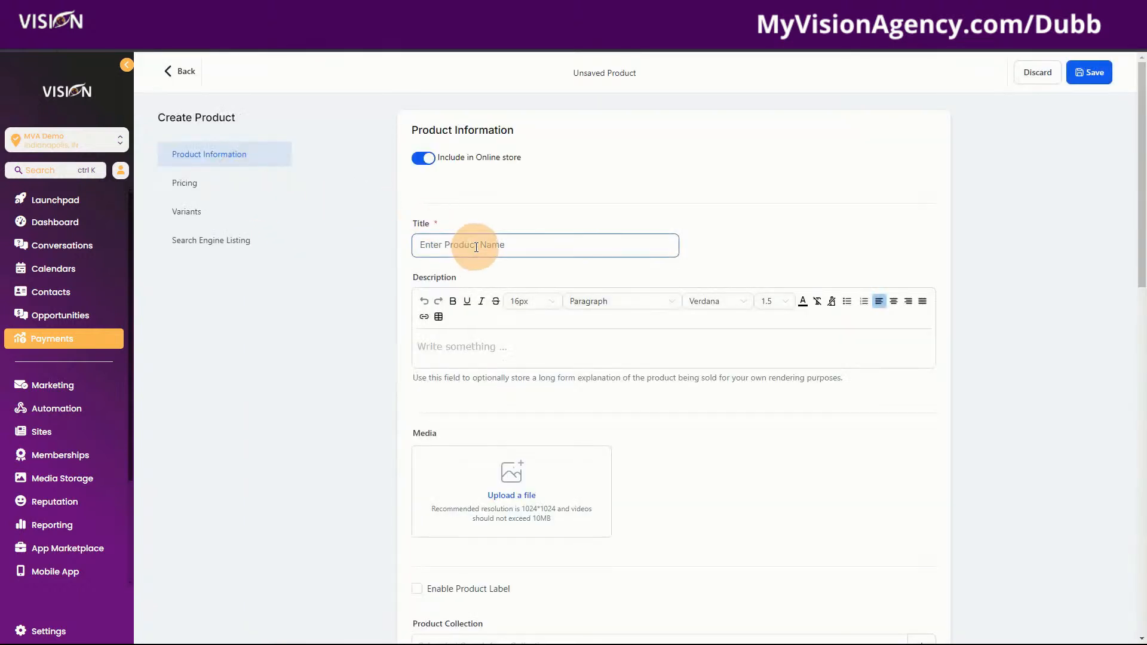
left_click(476, 247)
left_click(501, 346)
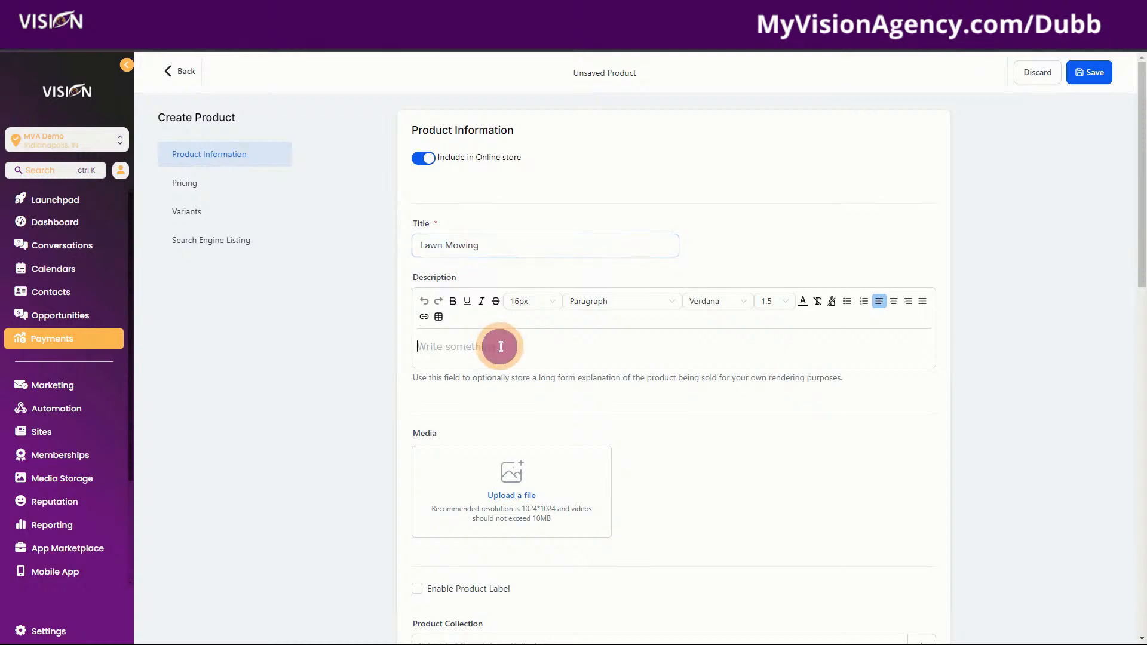
type("W")
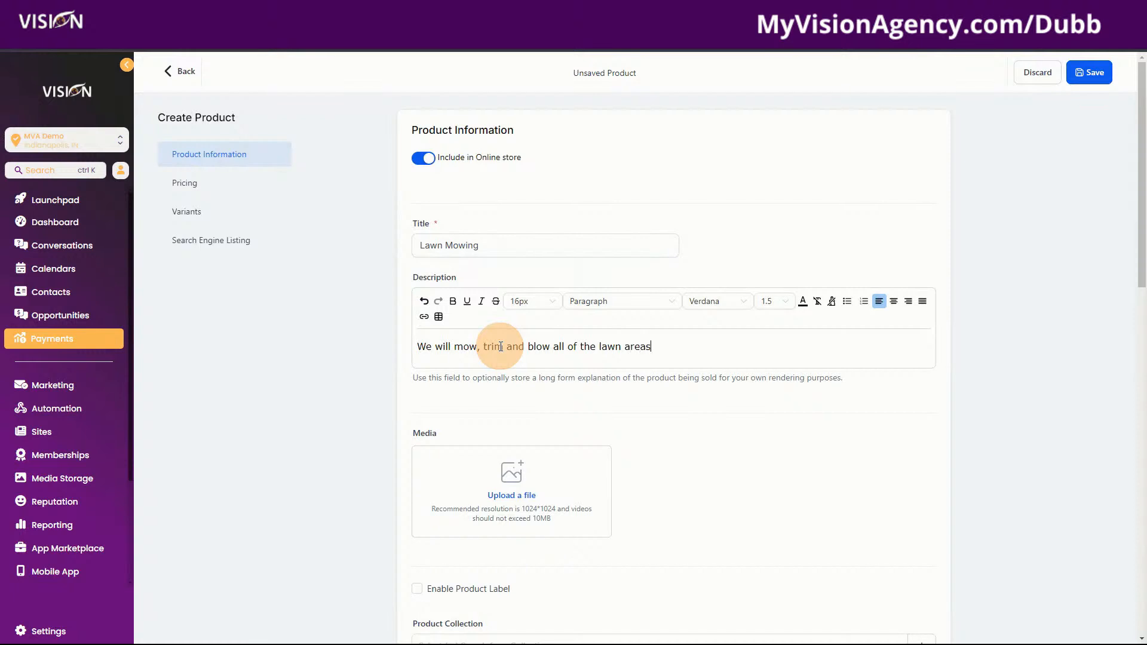
scroll(543, 511, "down", 2)
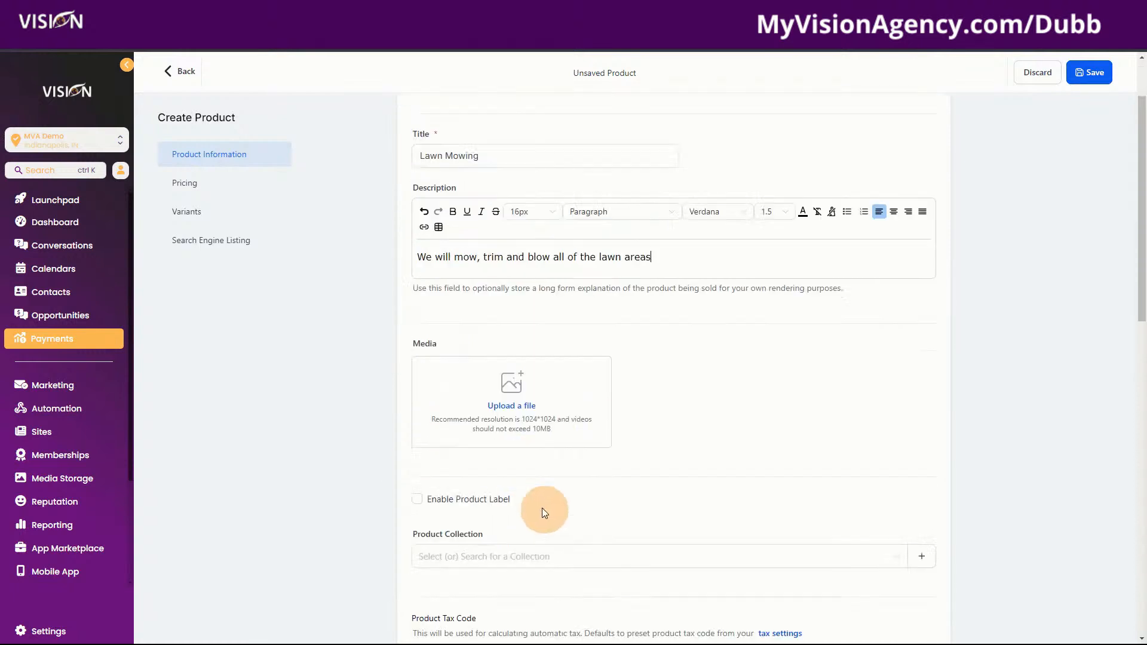
scroll(544, 513, "down", 3)
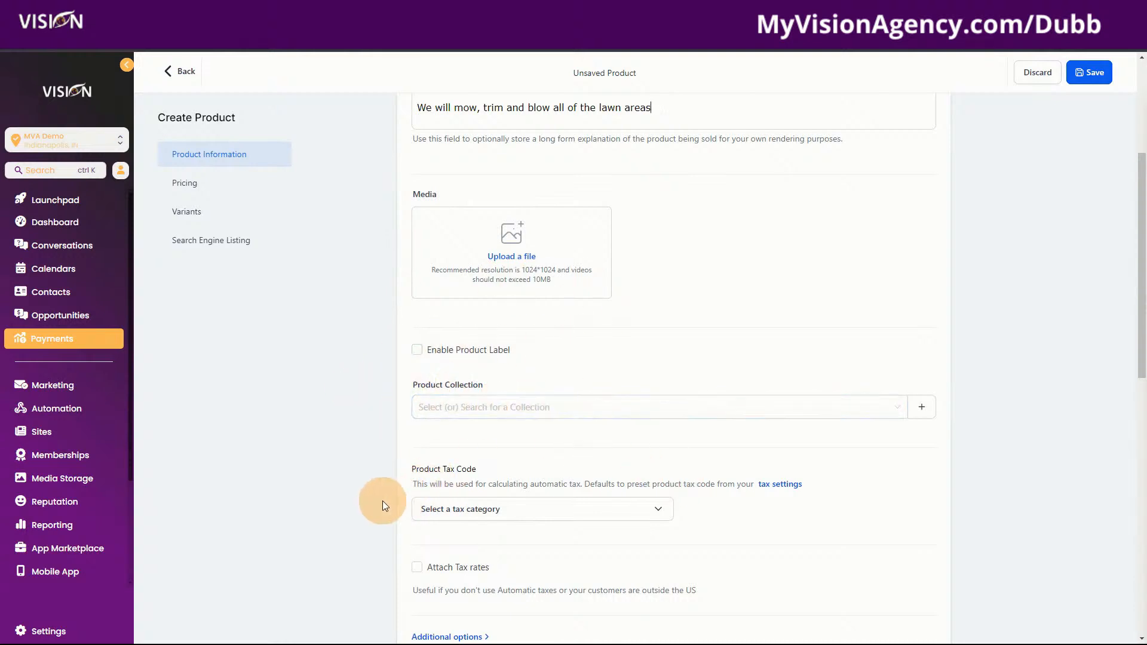
scroll(443, 291, "down", 2)
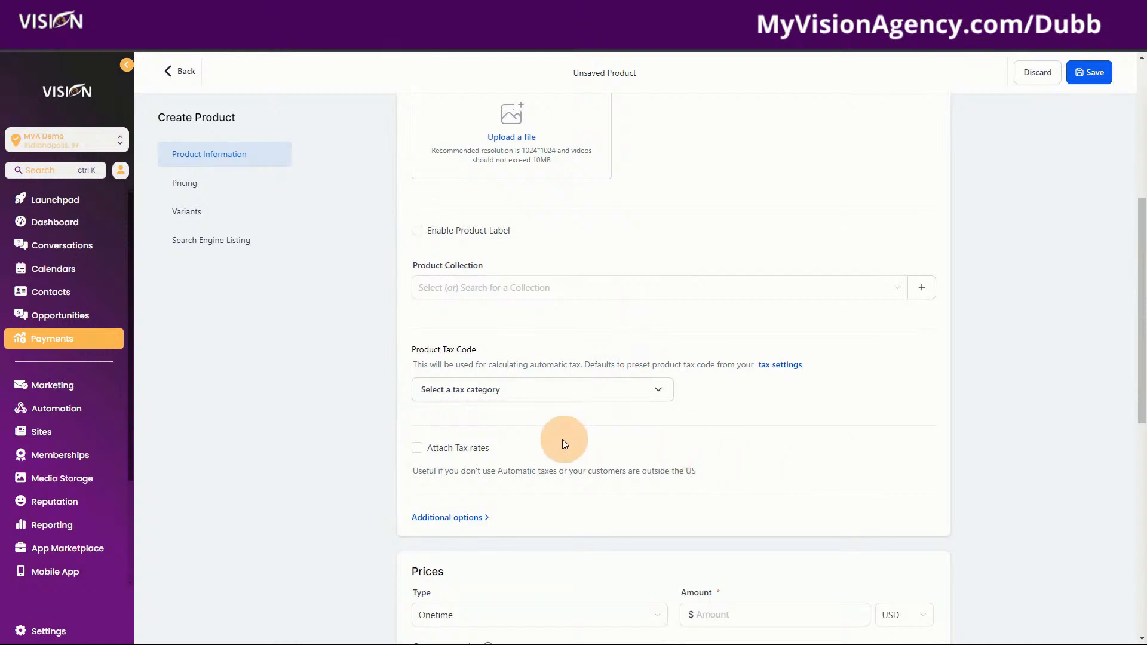
Give Lawn Mowing a one-time $65 price, save it, and return to the products list
scroll(574, 472, "down", 4)
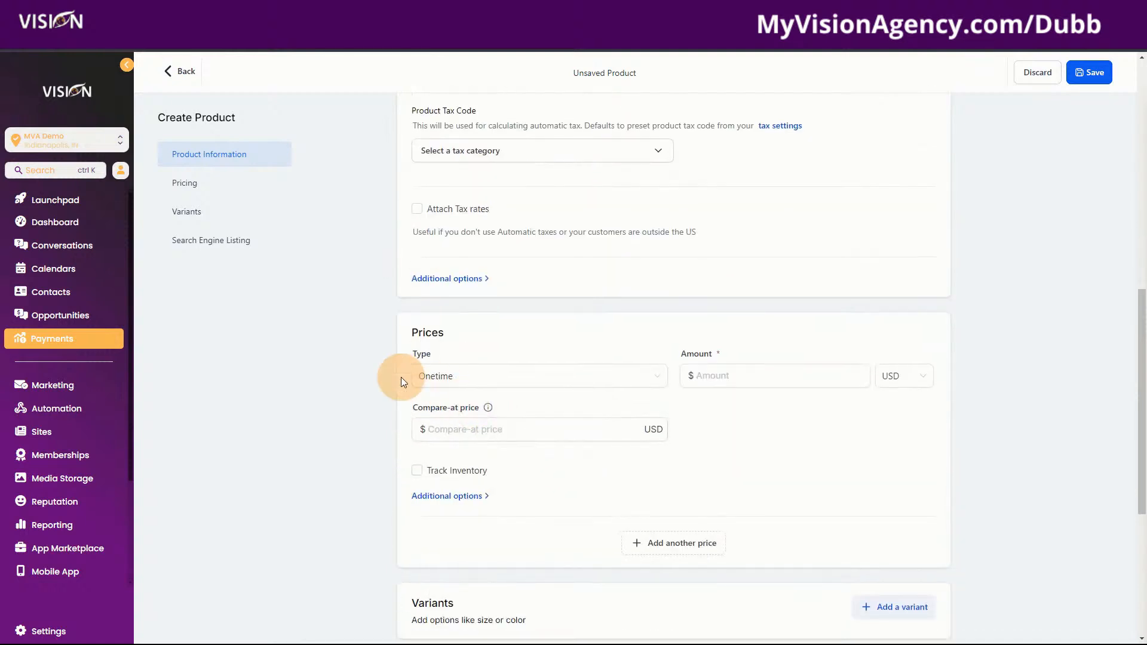
left_click(478, 375)
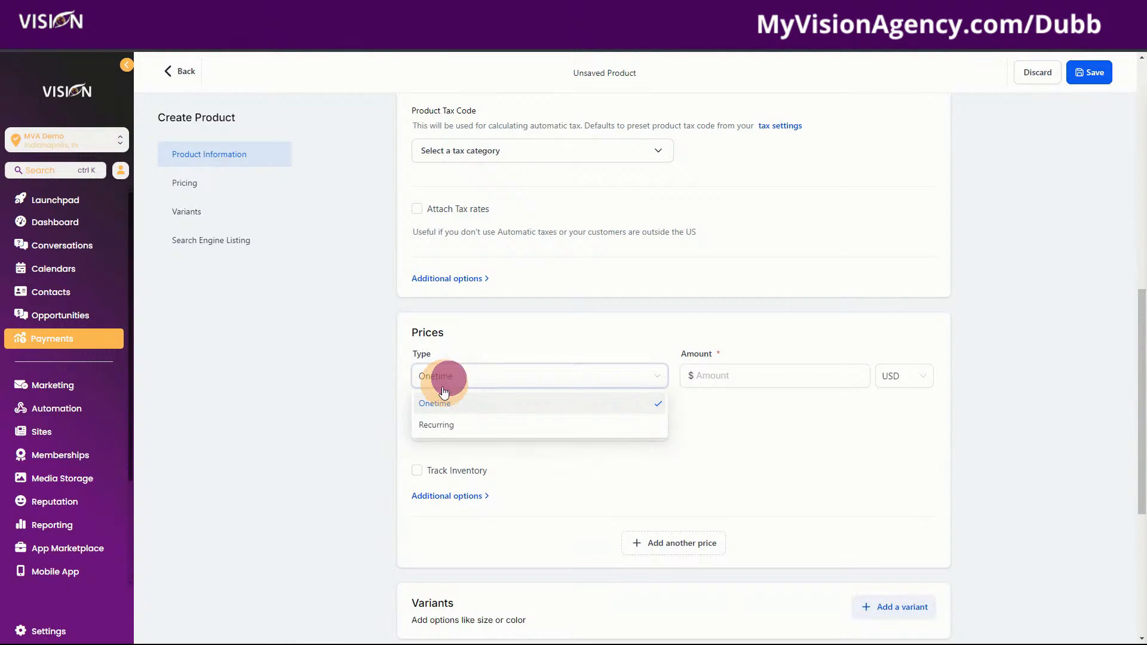
left_click(434, 426)
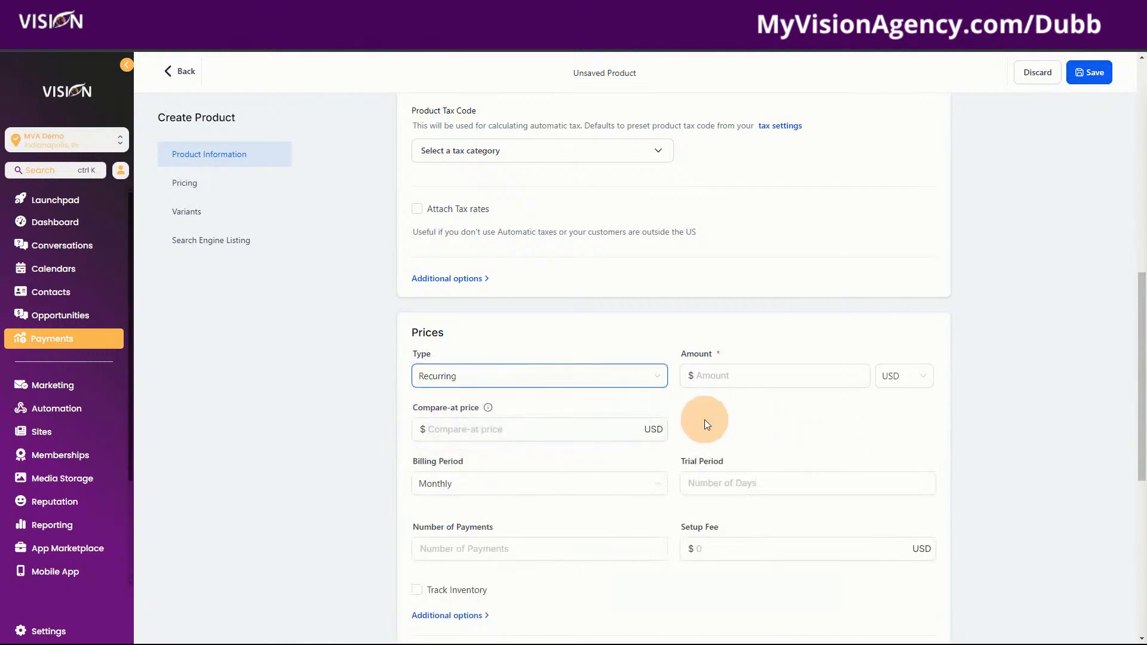
left_click(613, 377)
left_click(508, 411)
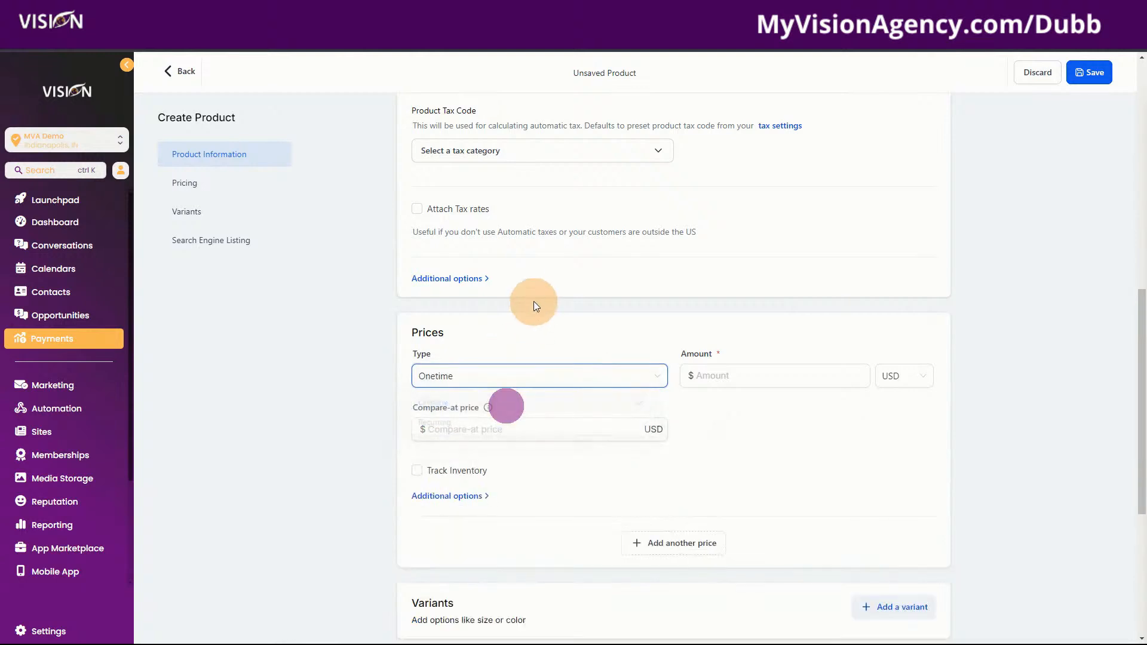
left_click(722, 377)
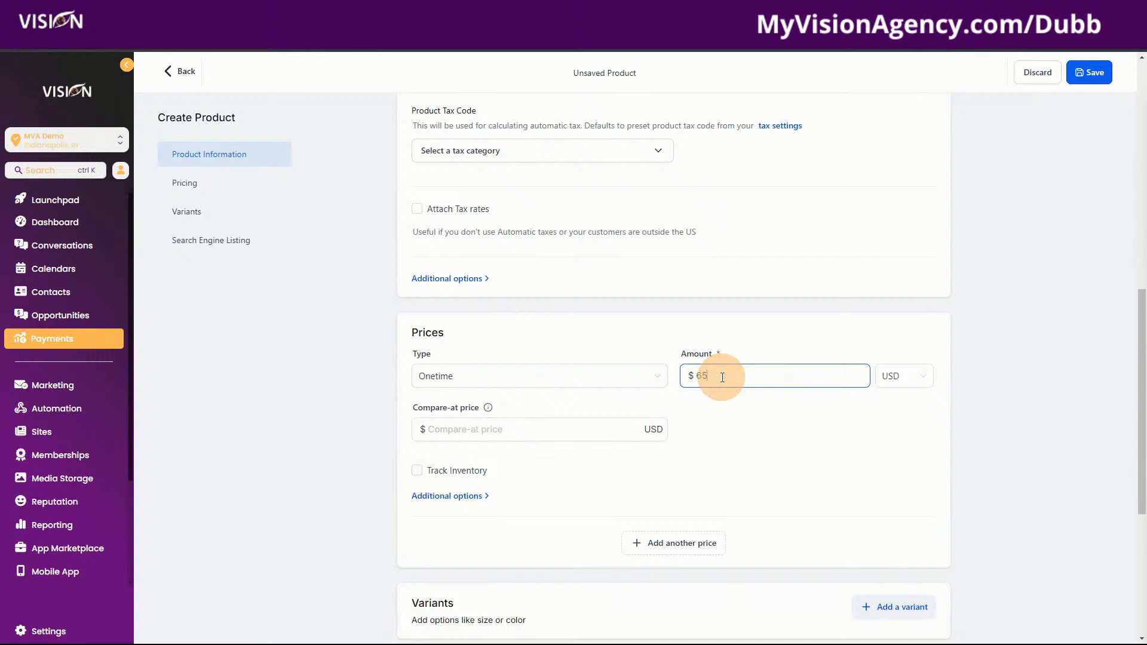
type("65")
scroll(757, 482, "down", 4)
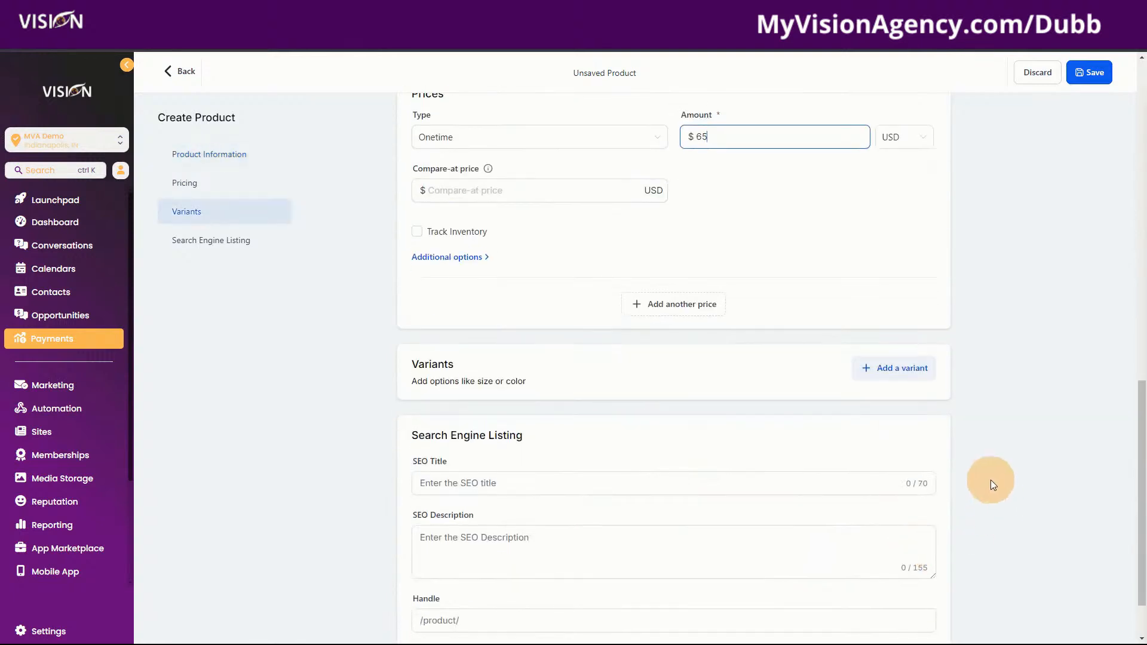
scroll(987, 527, "down", 1)
left_click(911, 613)
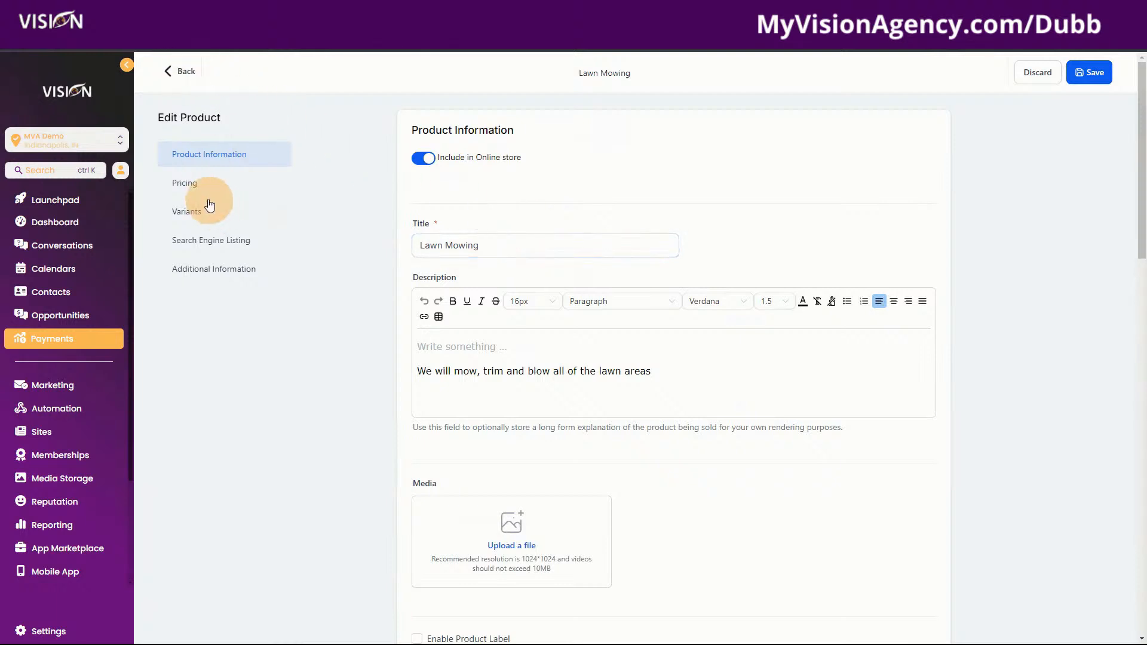
left_click(185, 71)
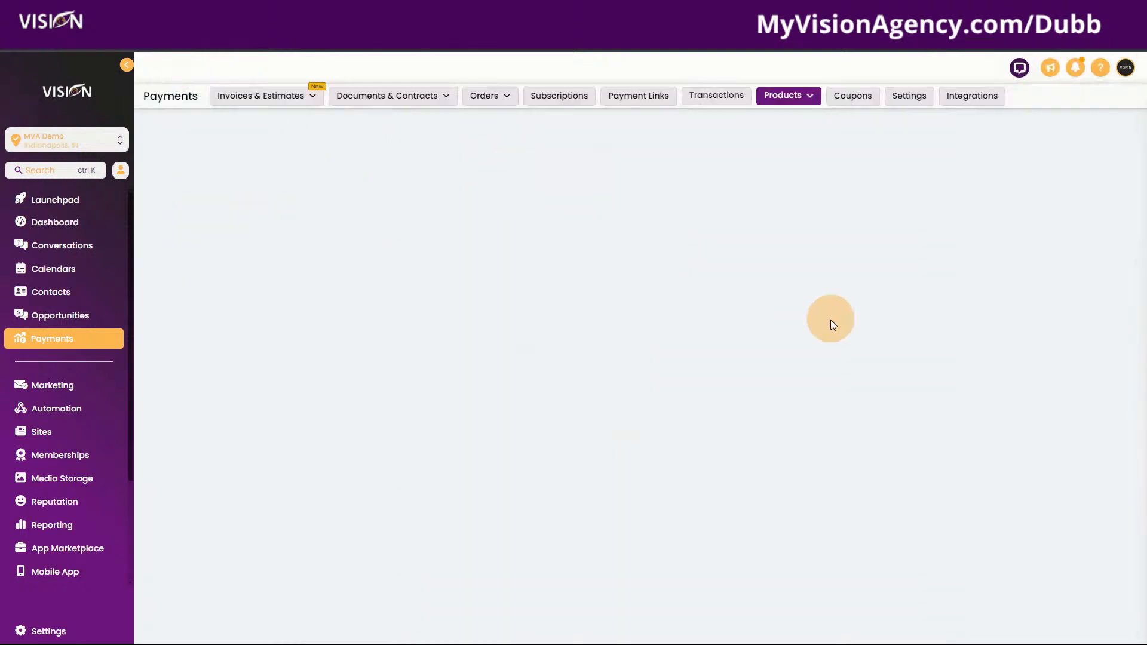
Create a product titled Leaf Removal, described 'We will bag and remove all leaves on property'
left_click(970, 137)
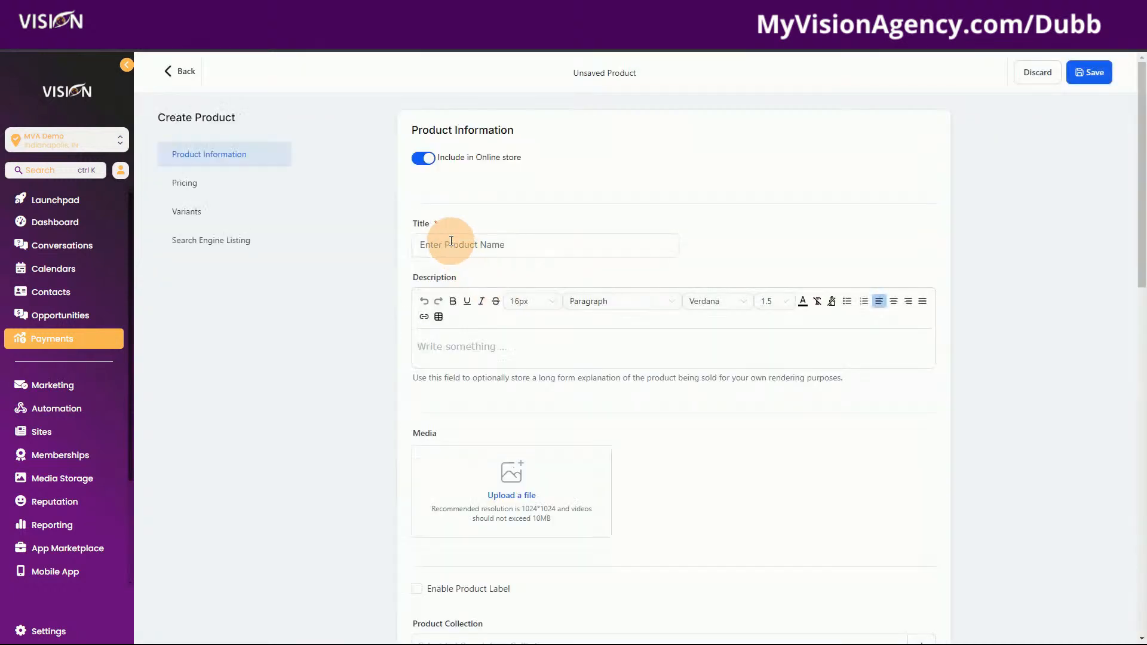
left_click(454, 239)
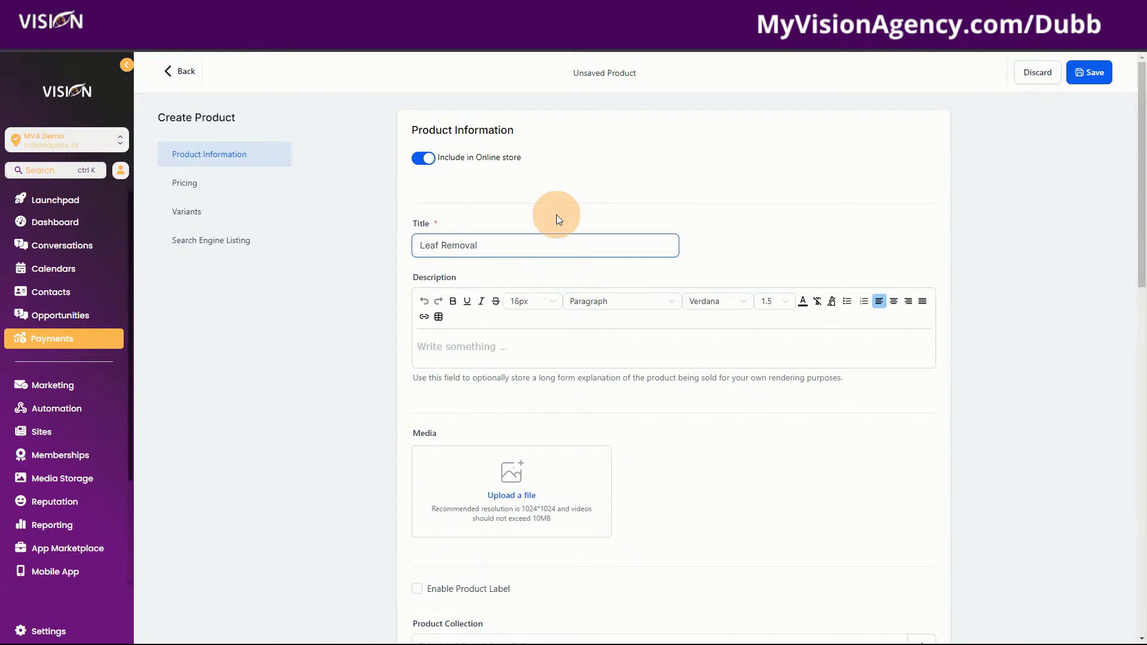
left_click(492, 350)
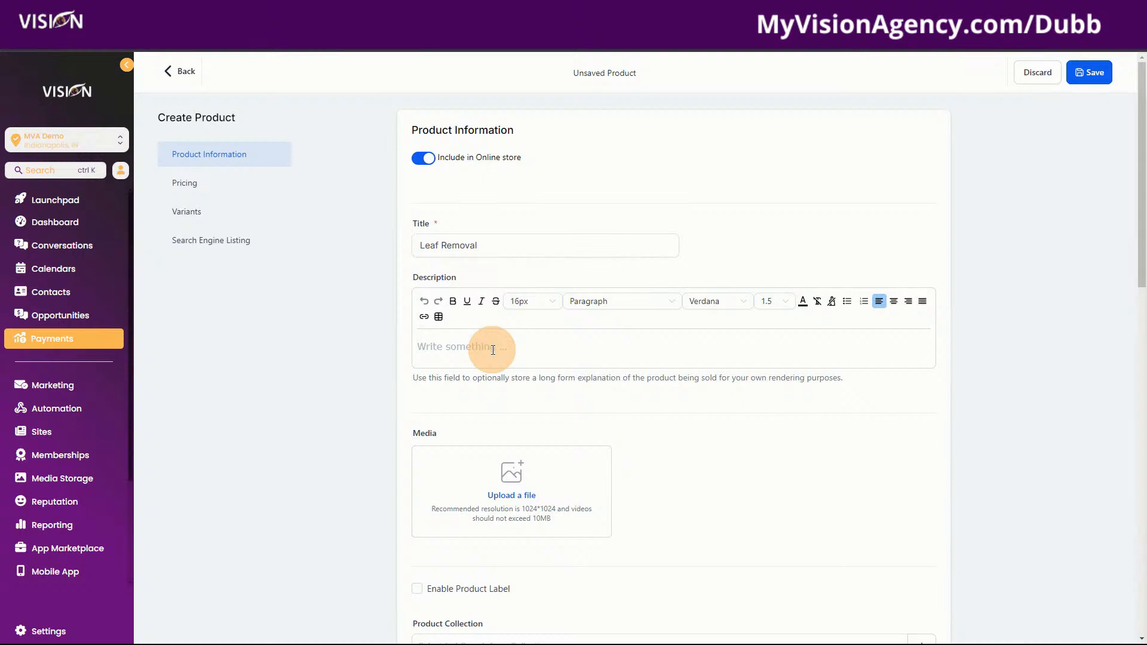
left_click(519, 242)
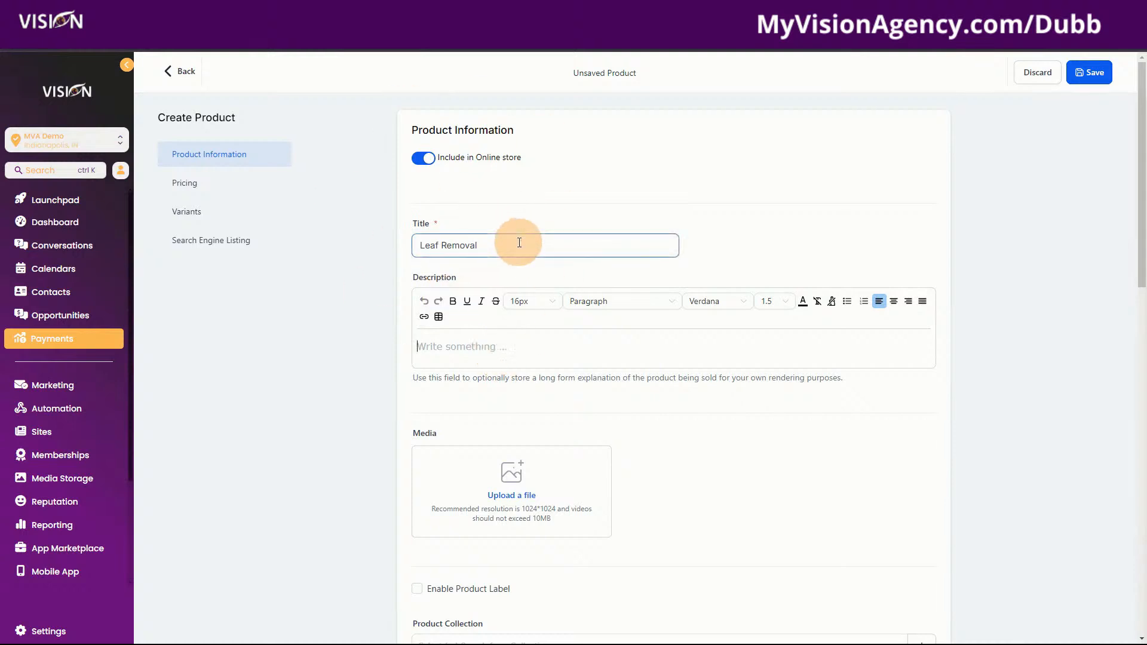
left_click(516, 349)
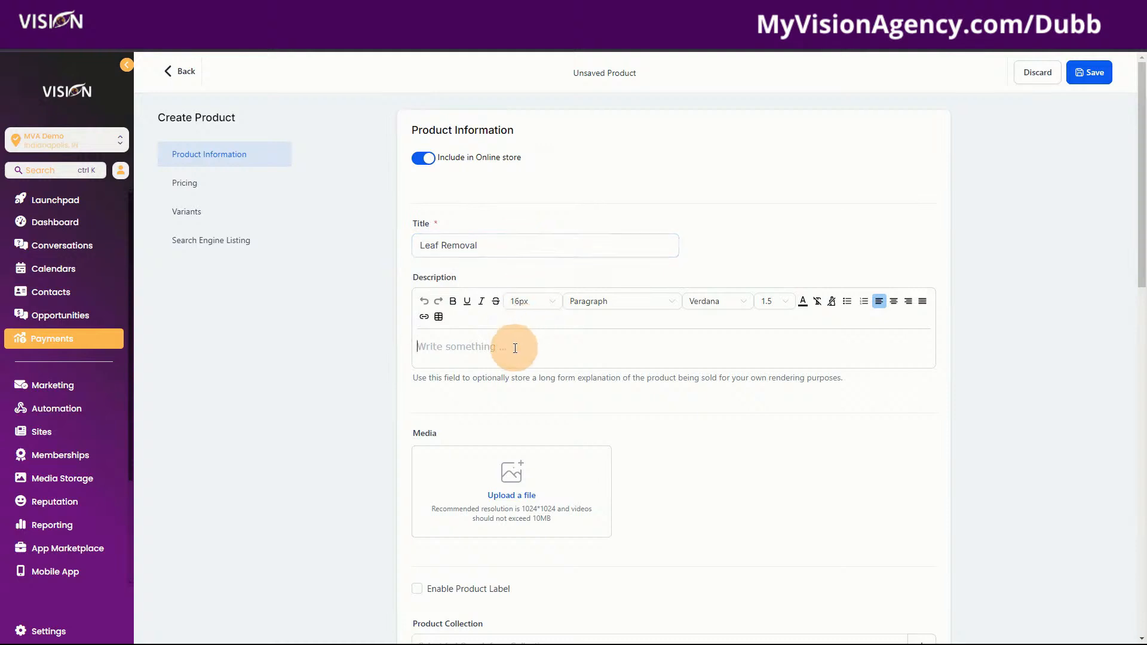
left_click(515, 348)
type("W")
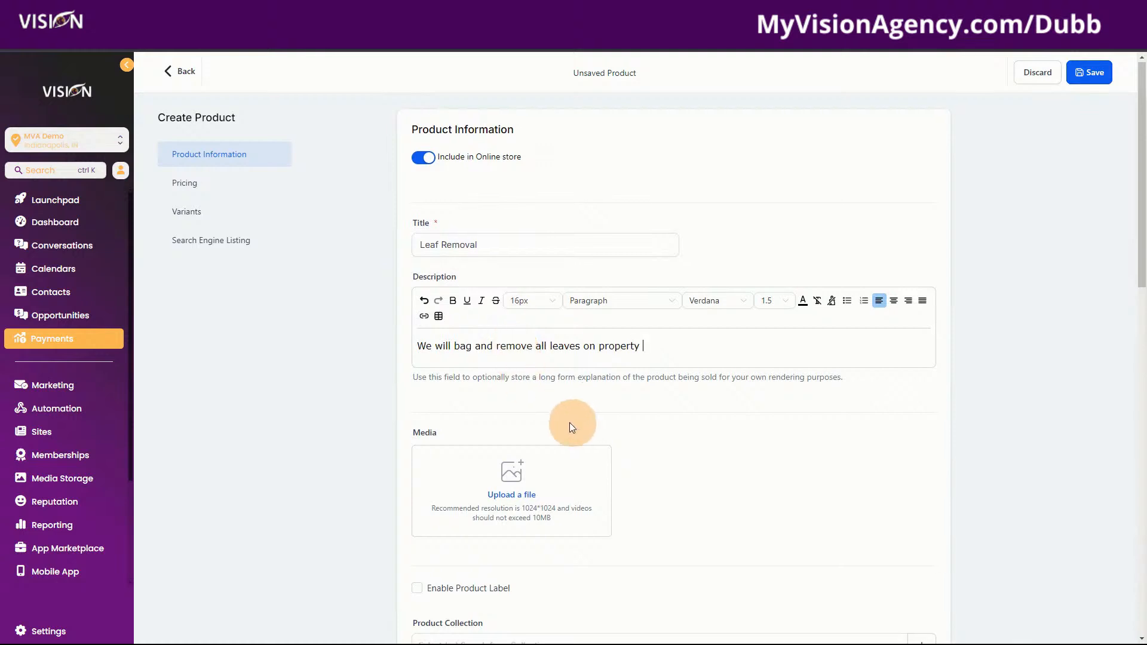
scroll(569, 422, "down", 1)
scroll(472, 538, "down", 3)
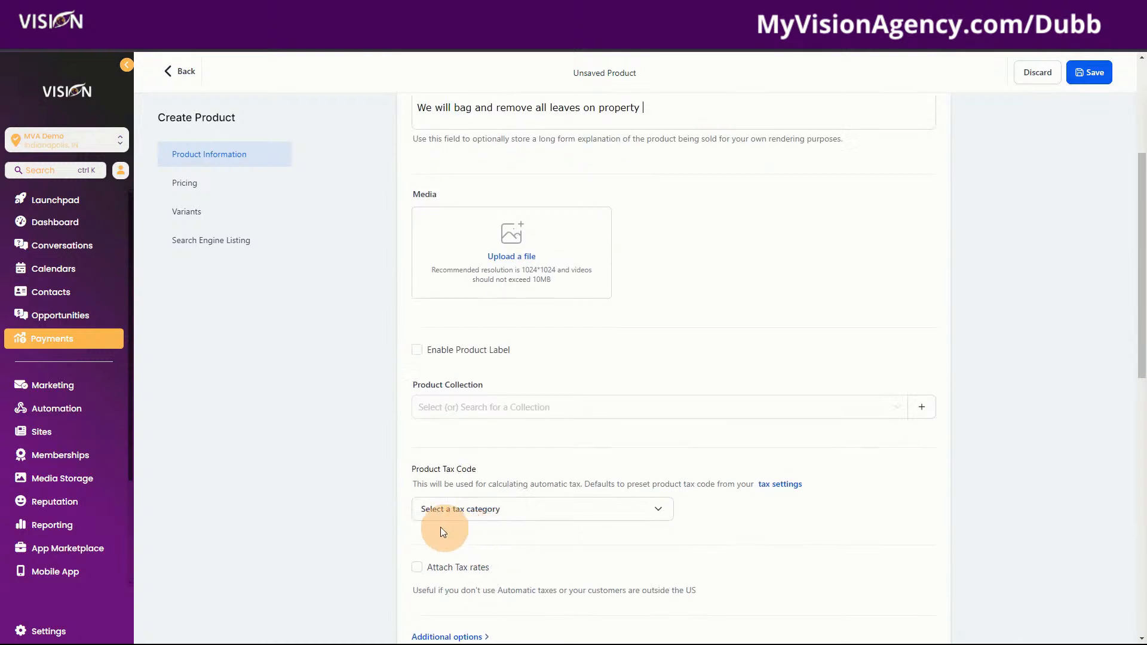
Check the Leaf Removal title and its description 'We will bag and remove all leaves on property'
scroll(673, 382, "up", 3)
left_click_drag(645, 287, 410, 278)
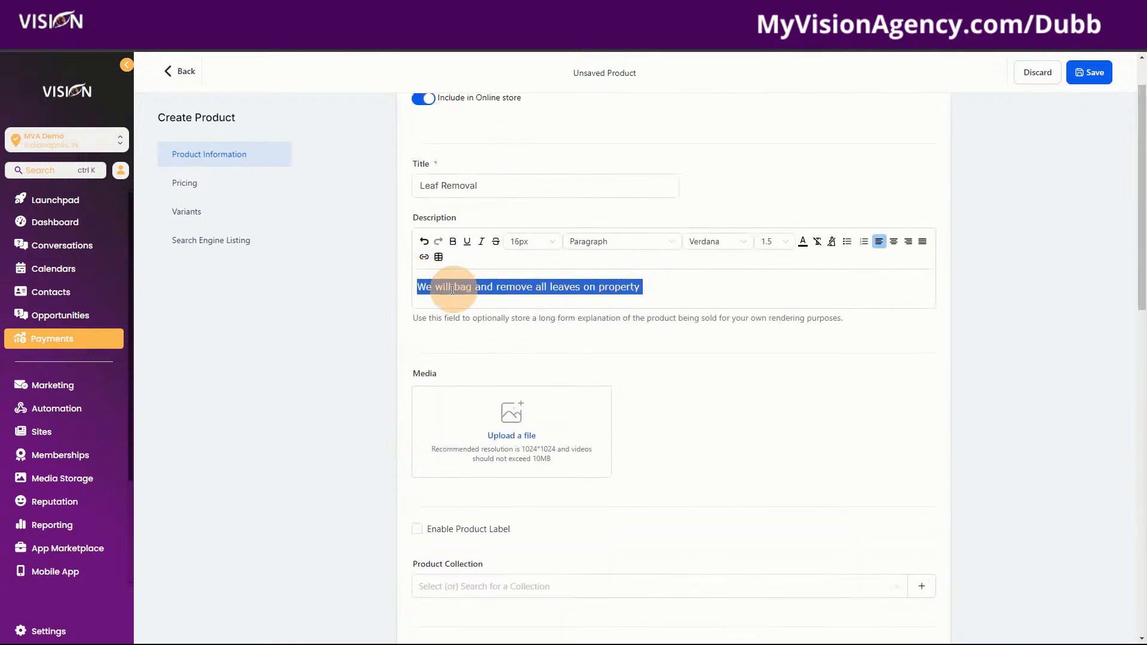
left_click(661, 285)
left_click_drag(657, 288, 419, 287)
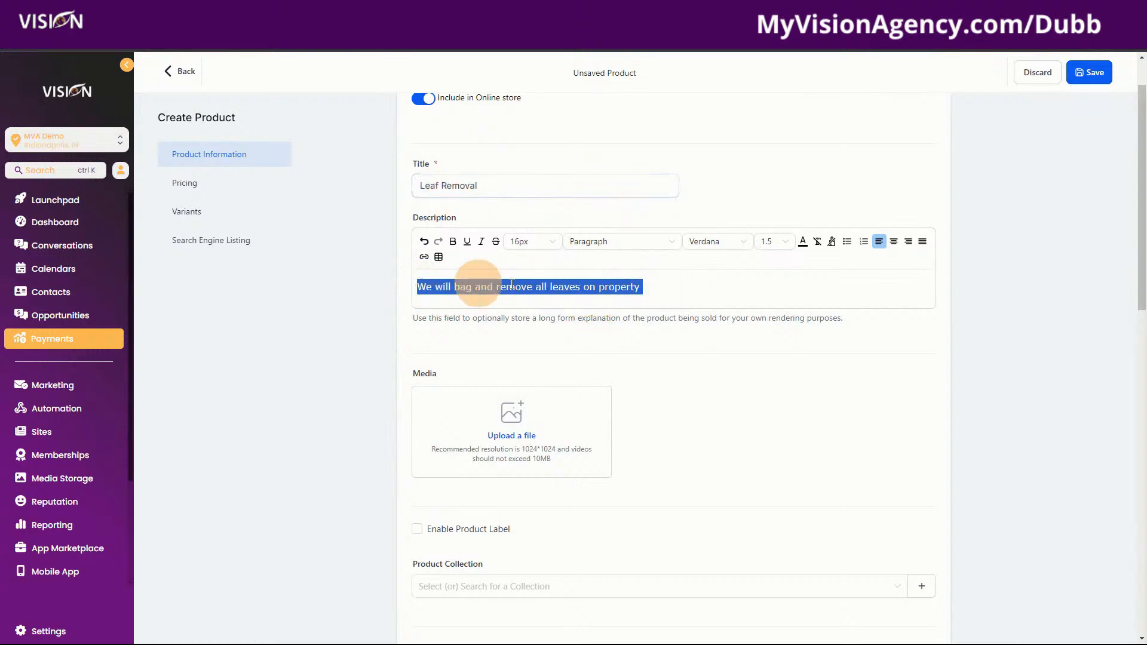
left_click(752, 292)
left_click_drag(687, 289, 405, 288)
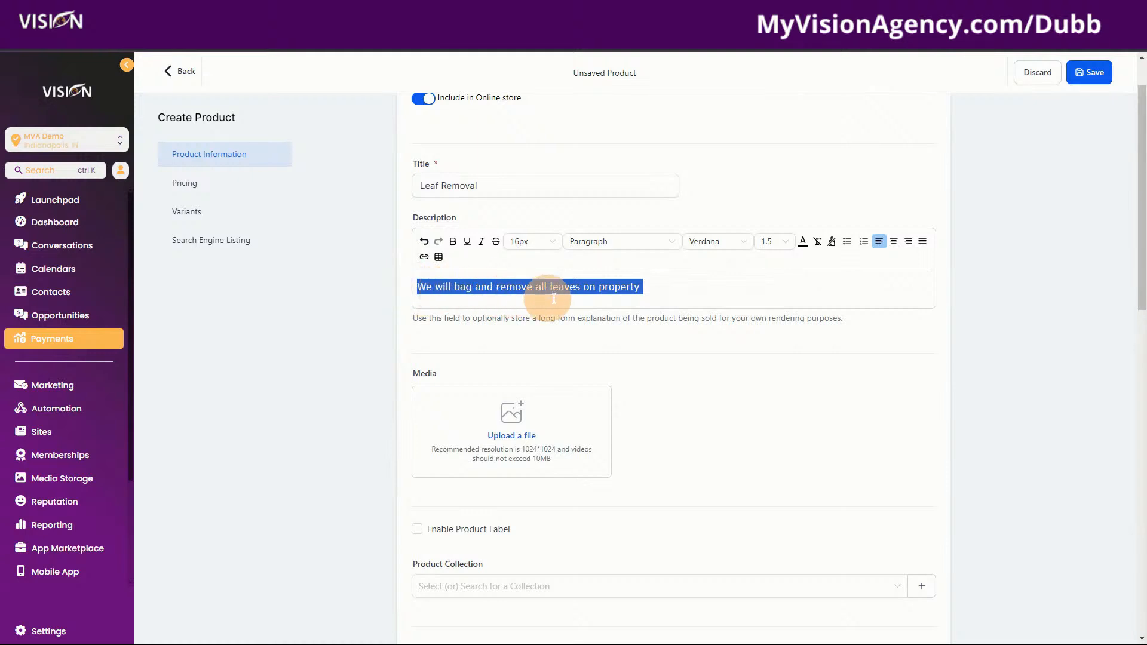
left_click(672, 290)
left_click_drag(672, 290, 409, 287)
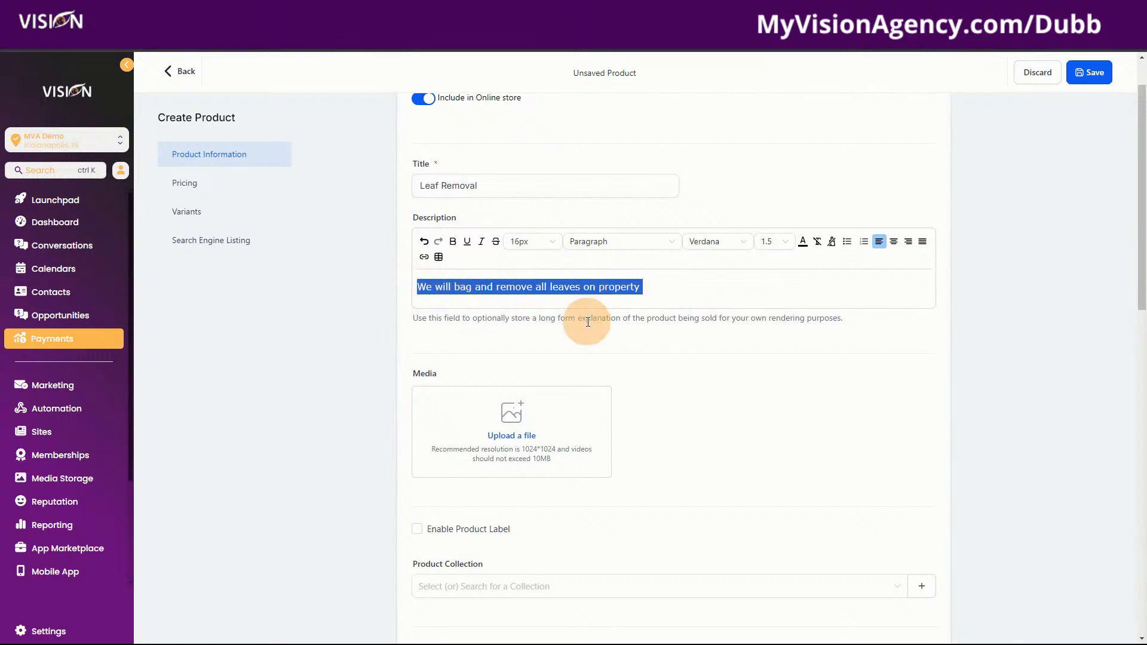
left_click(457, 187)
left_click_drag(496, 186, 385, 186)
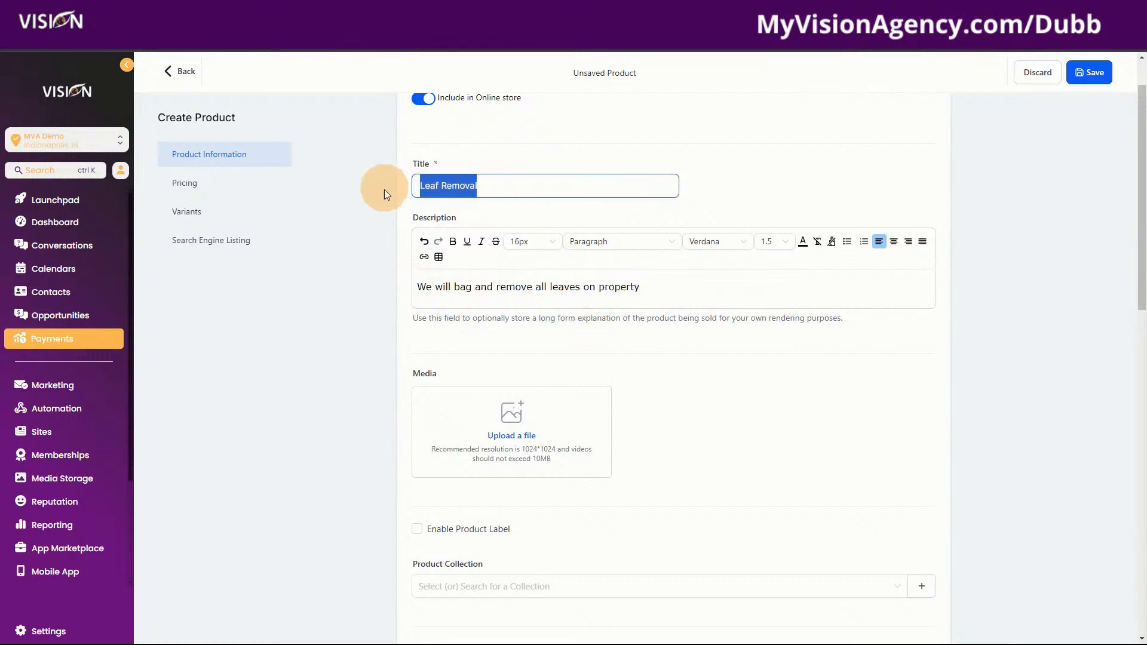
left_click_drag(675, 290, 409, 287)
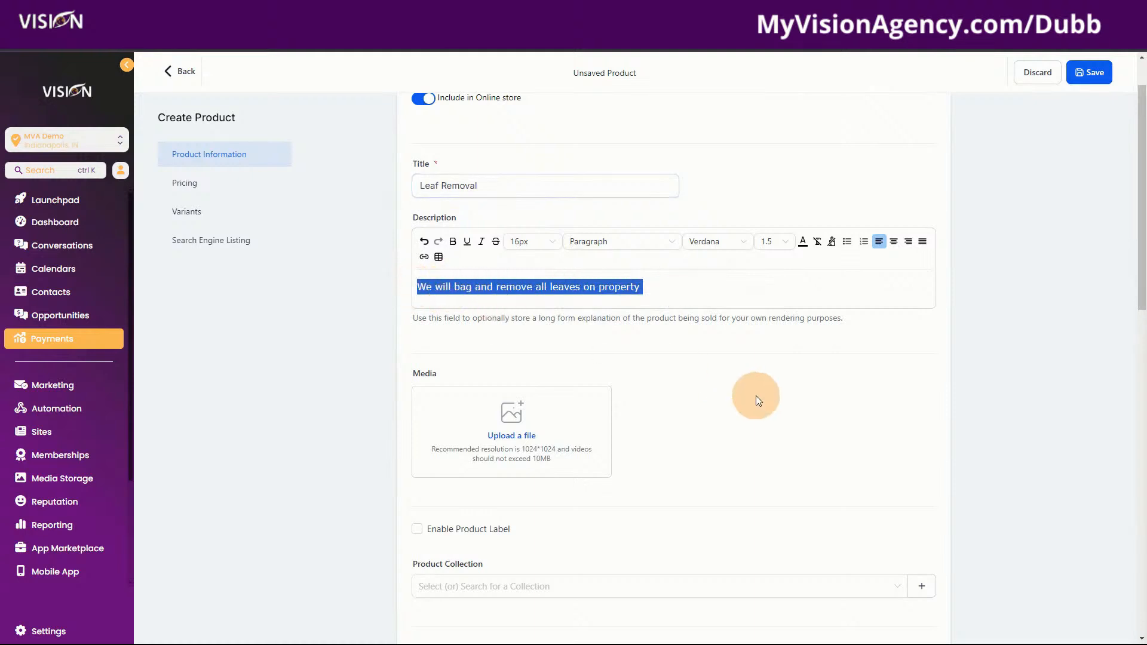
left_click(658, 291)
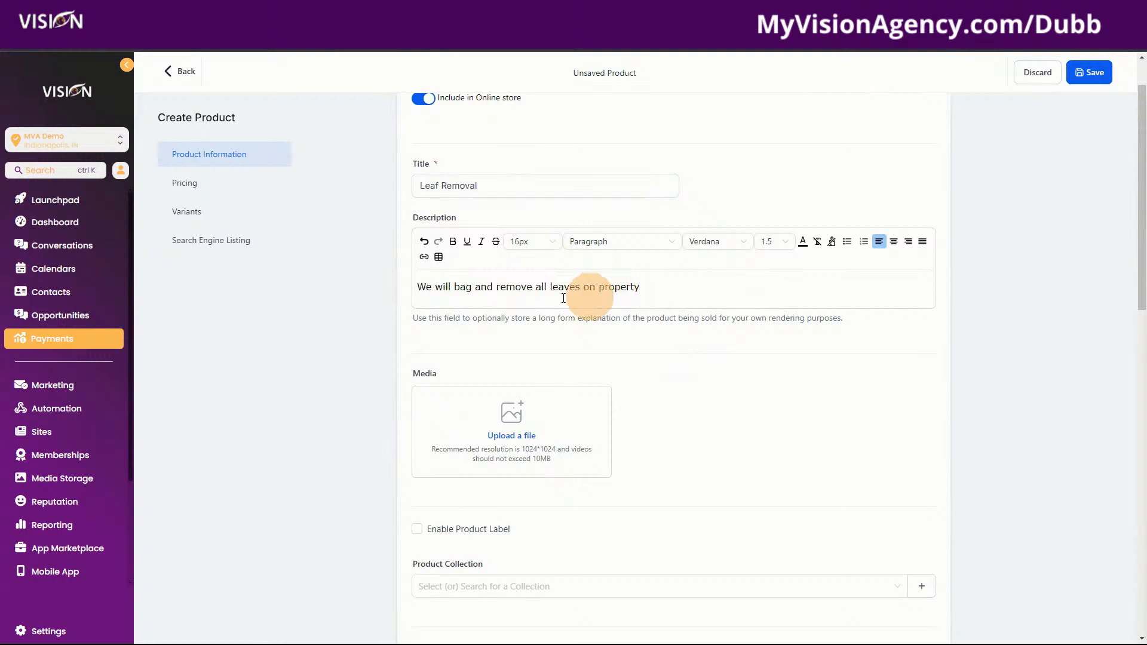
left_click_drag(418, 287, 707, 302)
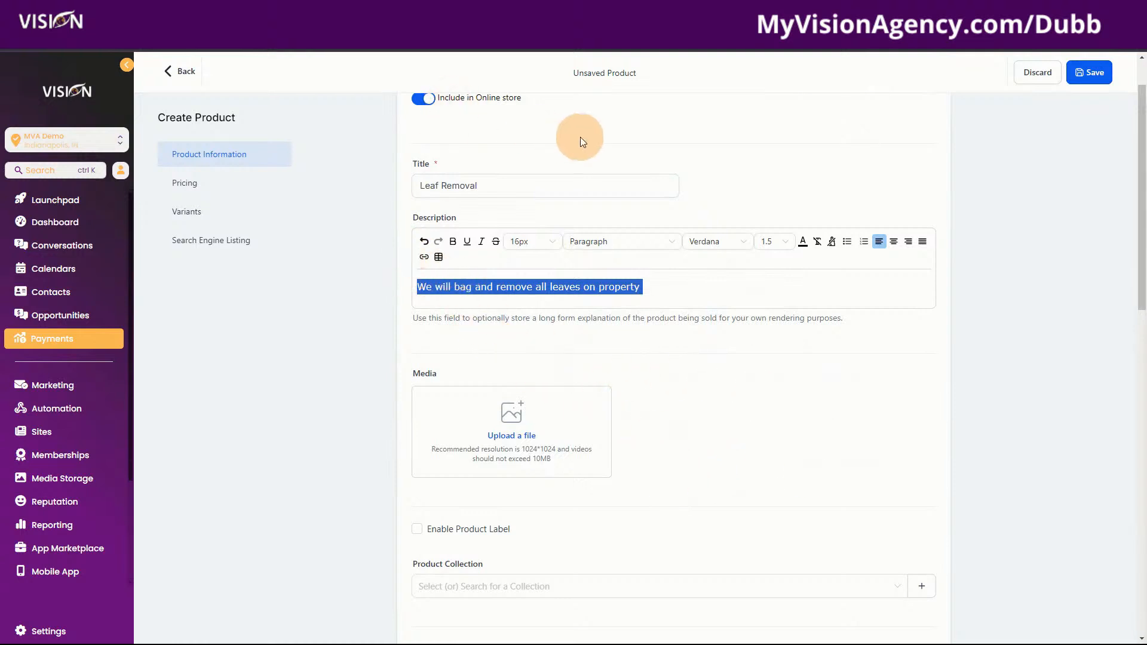
scroll(705, 510, "down", 7)
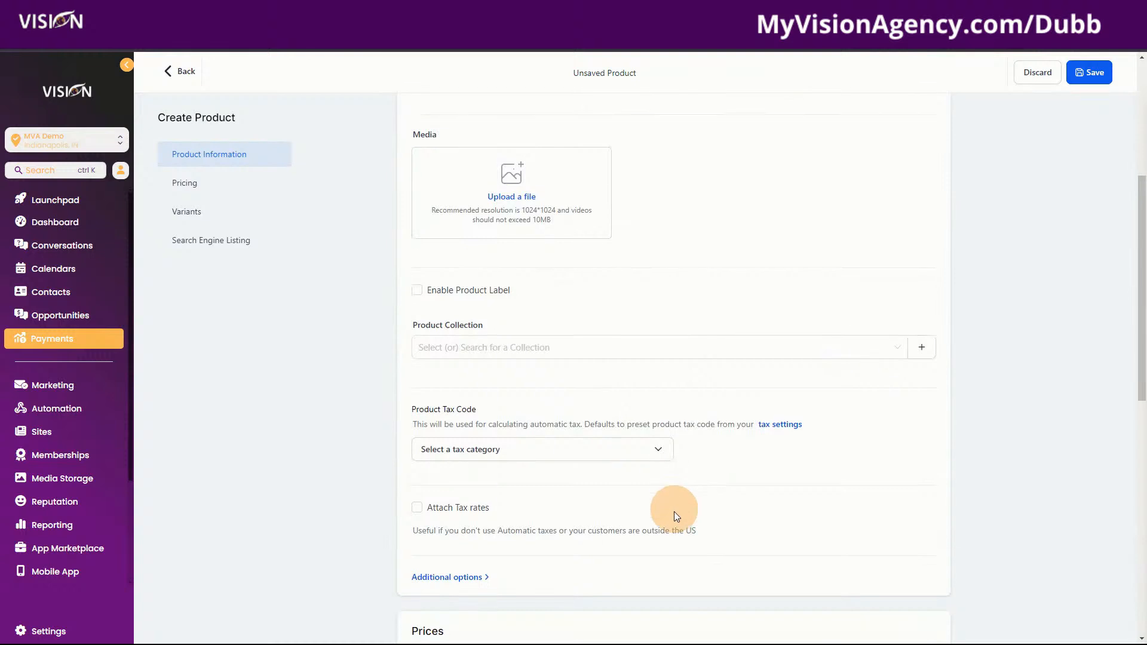
Enter a one-time amount of 300 for Leaf Removal, save, and go back to Products
left_click(786, 436)
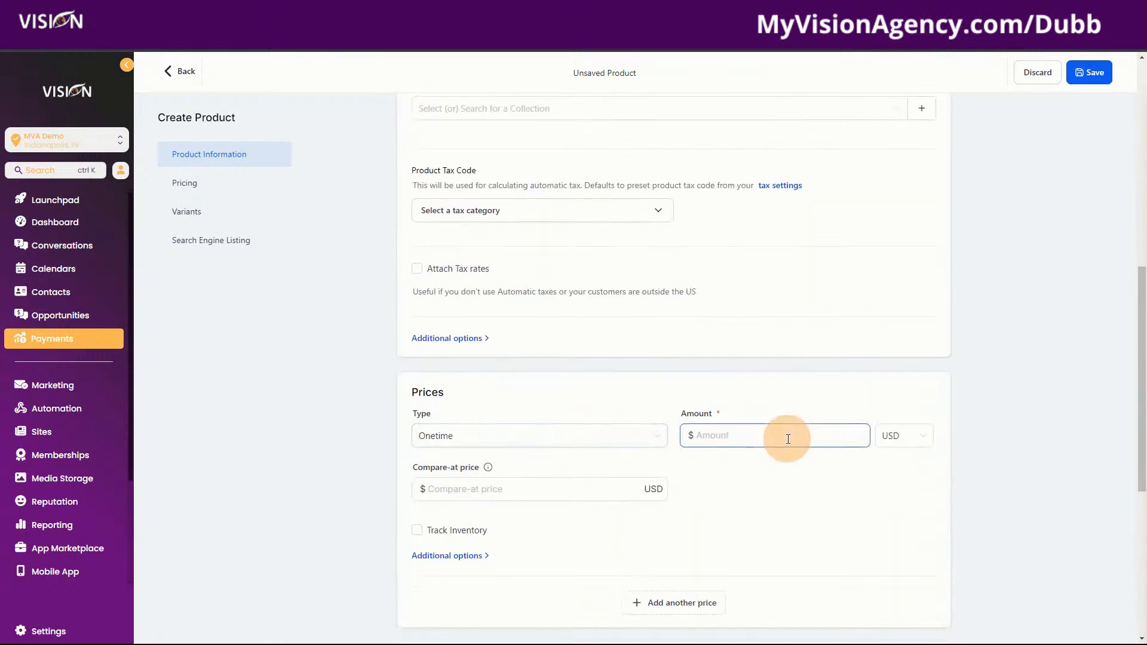
type("300")
left_click(1094, 75)
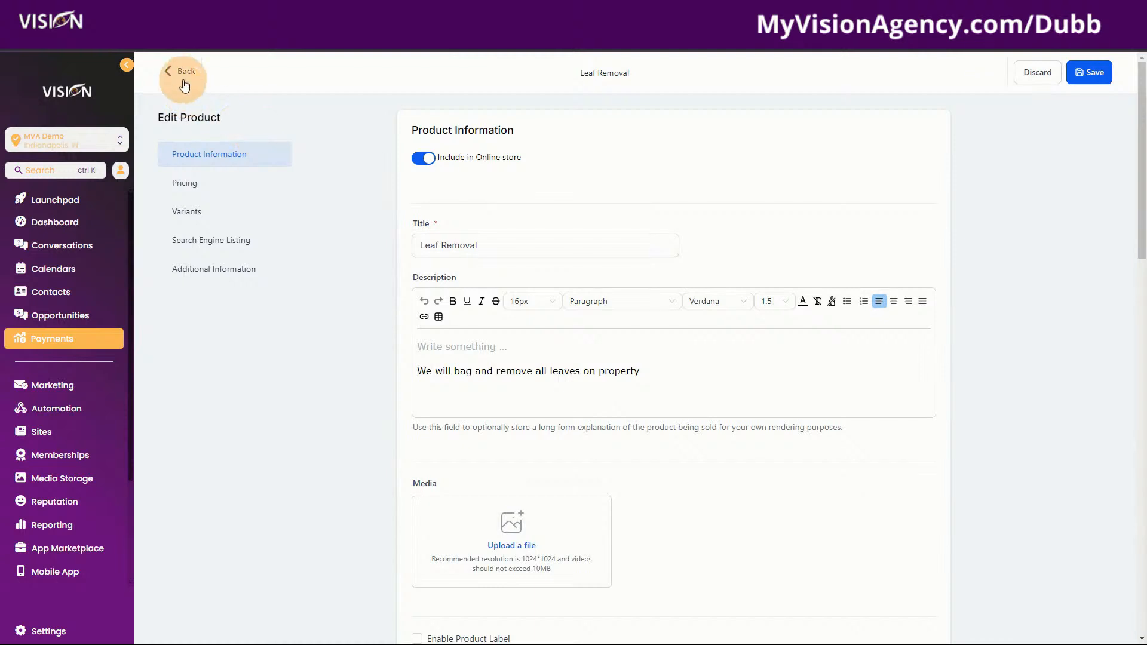
left_click(185, 84)
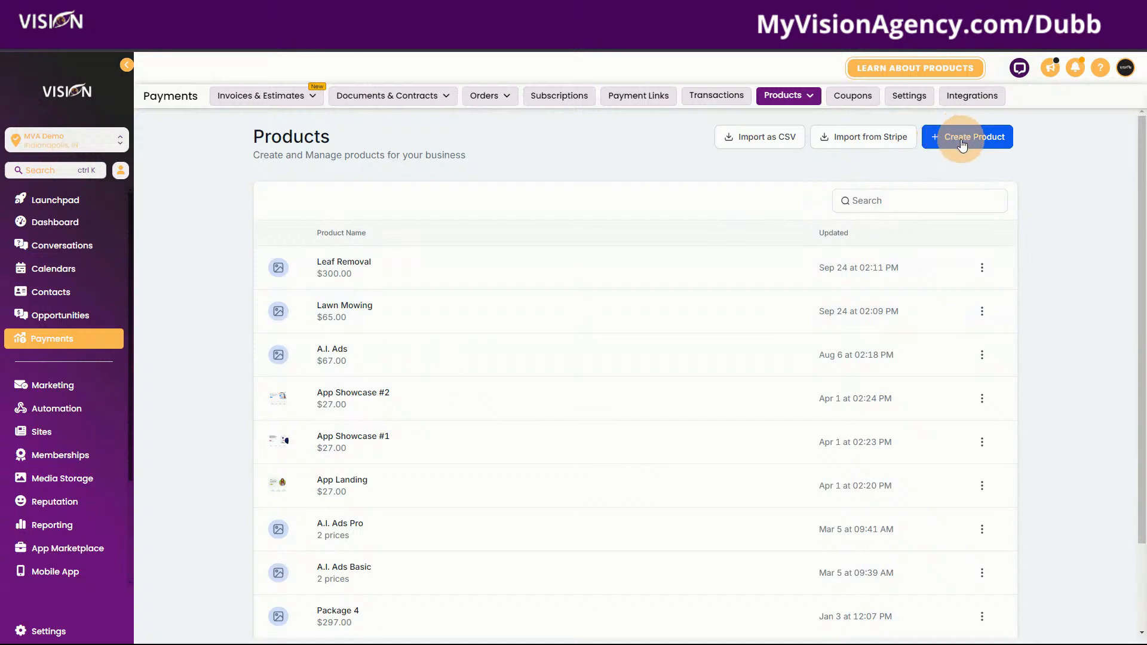
Create a new product titled 'Remove bushes' and place the cursor in its empty description
left_click(962, 141)
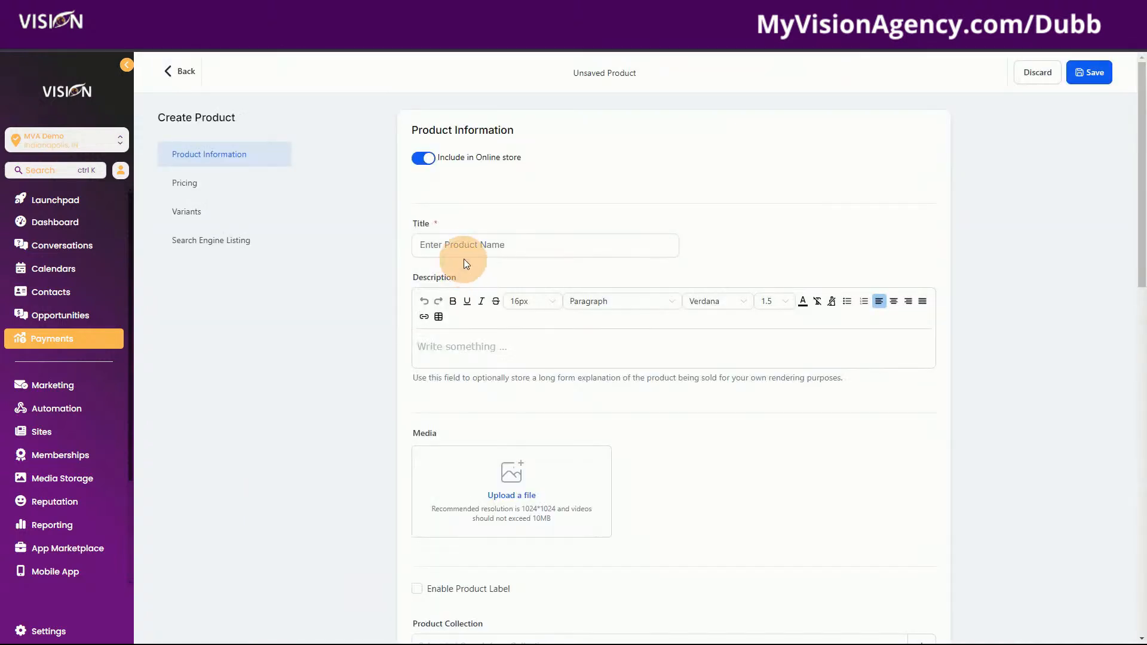
left_click(468, 246)
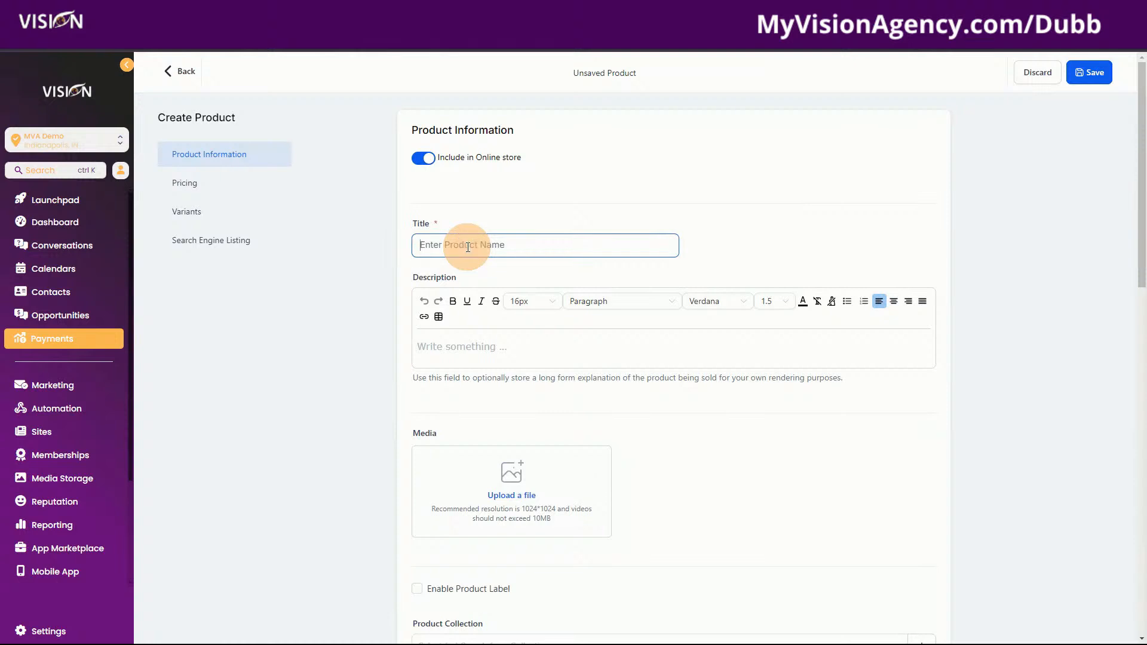
type("Remove bushes")
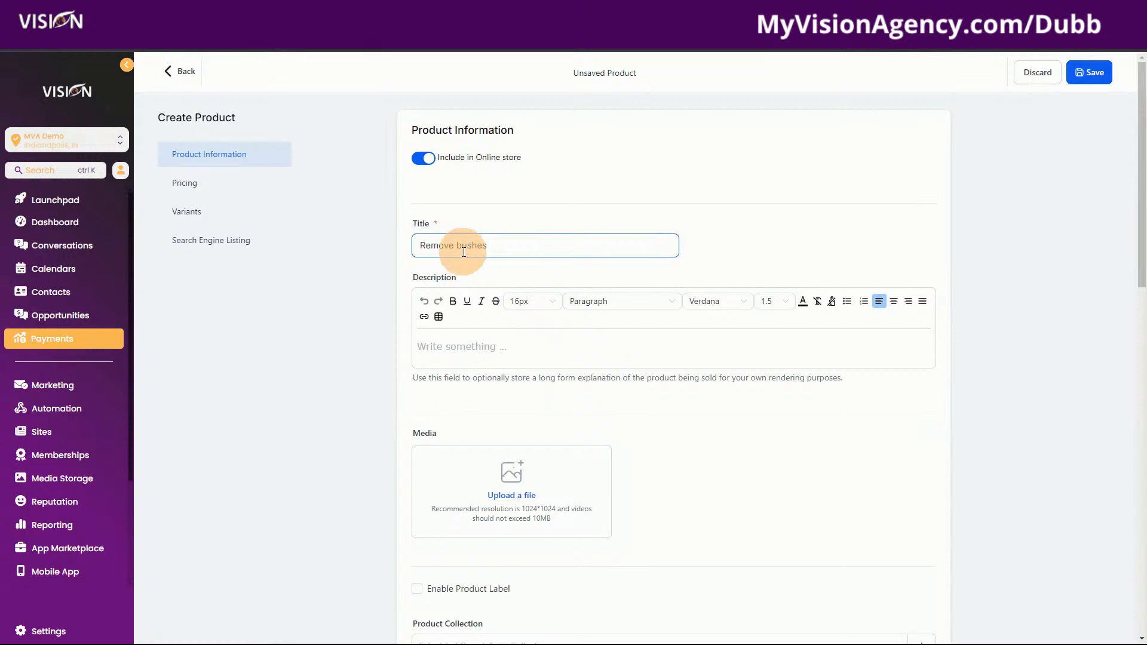
left_click(496, 345)
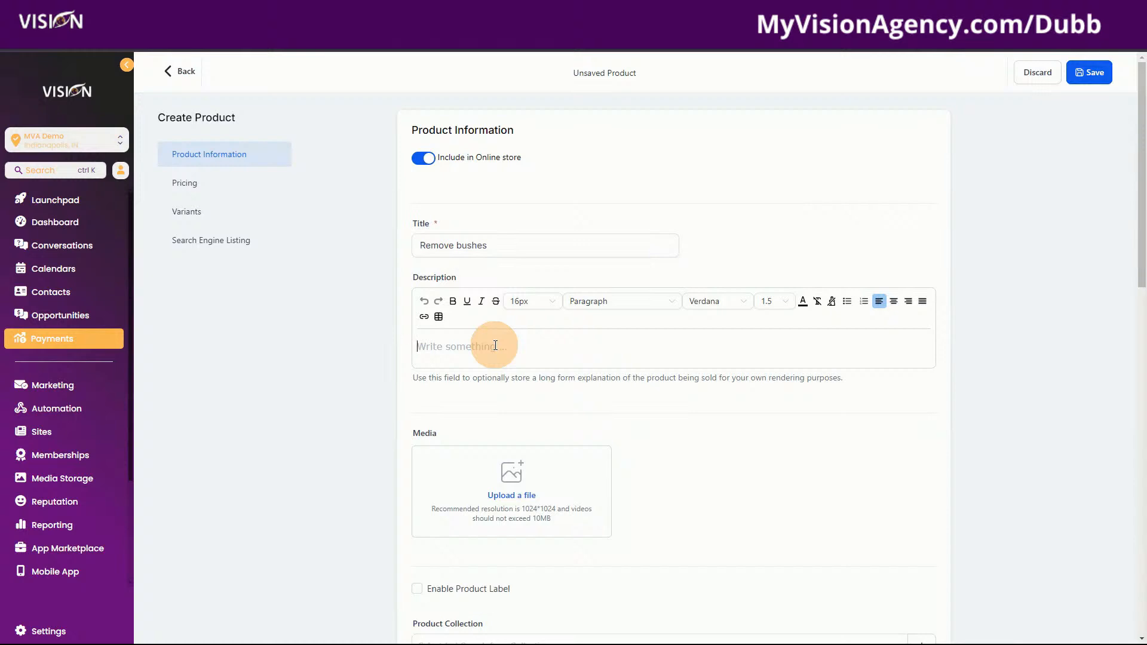
Describe Remove bushes as removal at the stump, excluding roots, with all green waste disposed of
type("We will remove the bushes")
type("t the")
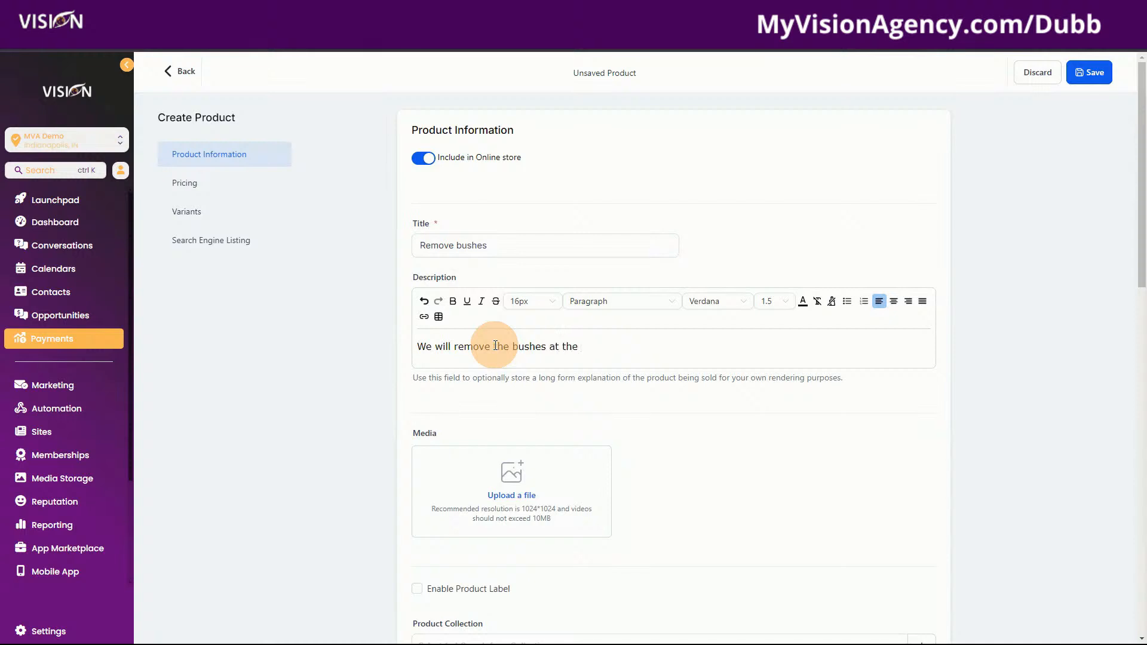
type(" stump, exclusing the")
key("BackSpace")
key("BackSpace")
key("BackSpace")
key("BackSpace")
key("BackSpace")
key("BackSpace")
key("BackSpace")
key("BackSpace")
key("BackSpace")
type("ding the t")
type("oot eb")
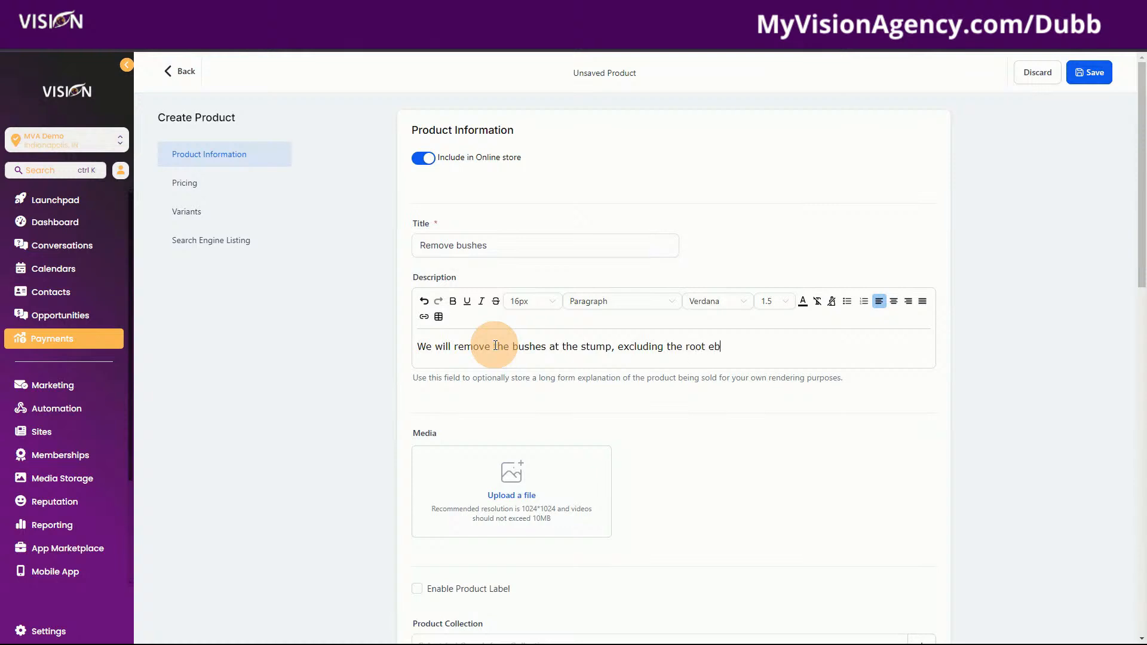
key("BackSpace")
key("BackSpace")
type("below ground. We will also dispose")
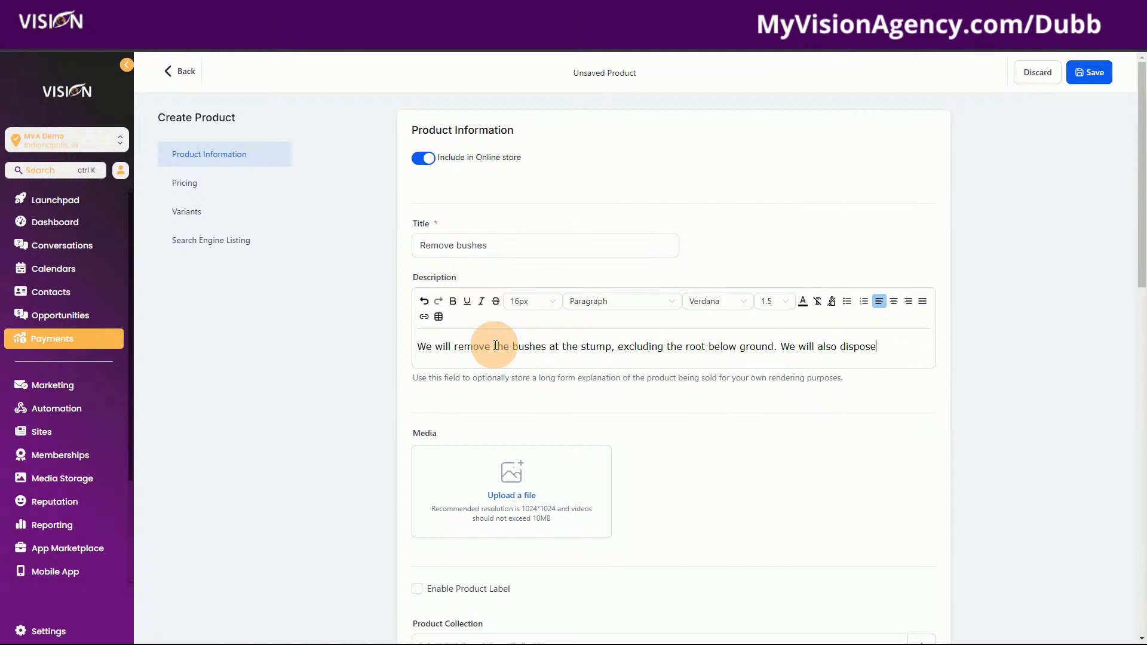
type(" of all green w")
type("sa")
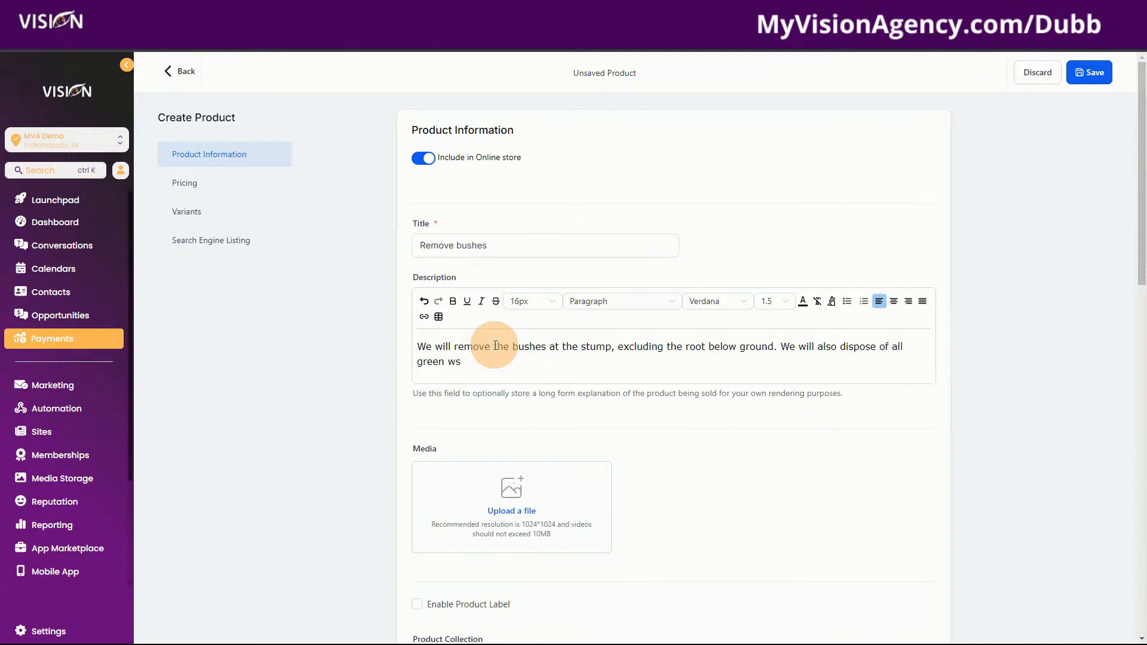
key("BackSpace")
type("aste.")
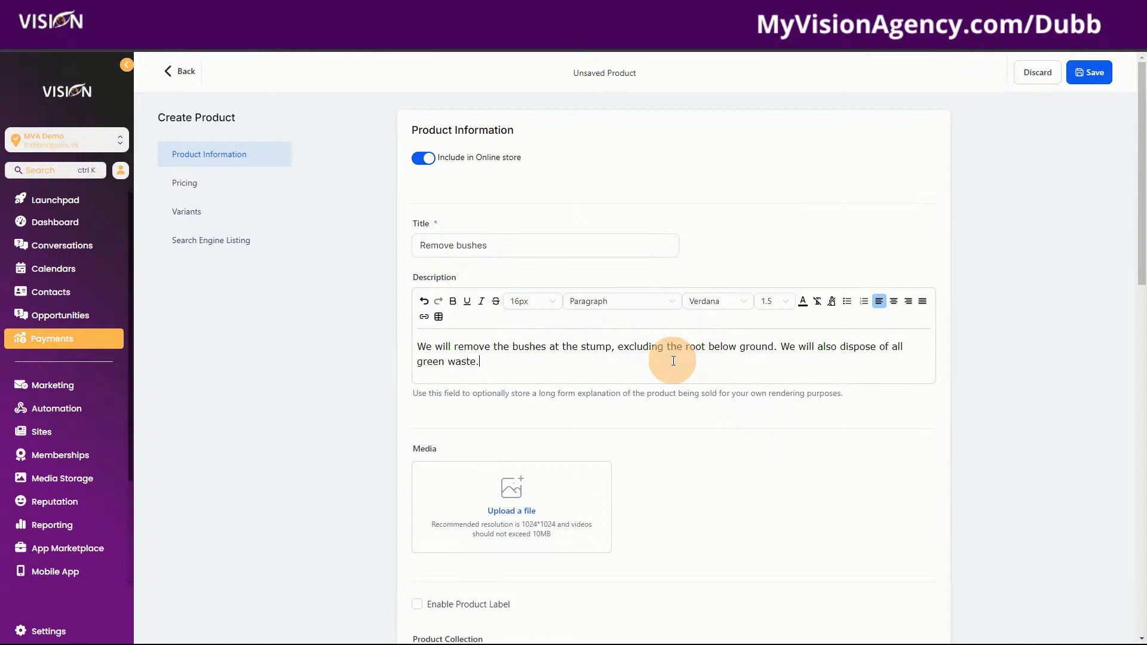
Set the Remove bushes price amount to 200 and save the product
scroll(628, 368, "down", 5)
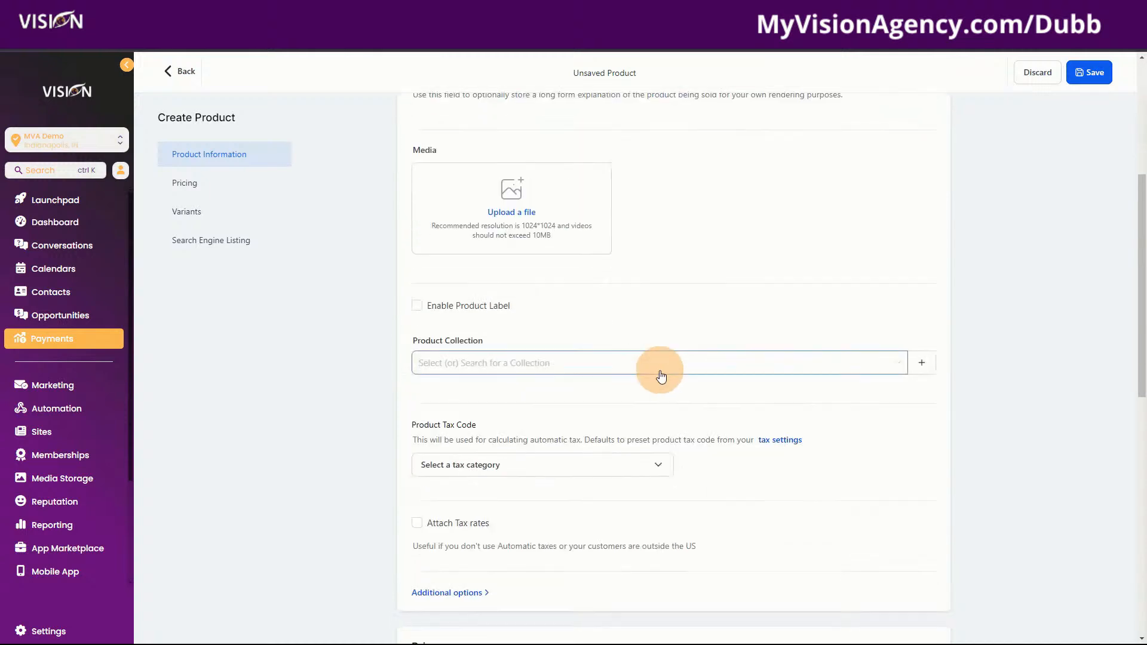
scroll(741, 452, "down", 5)
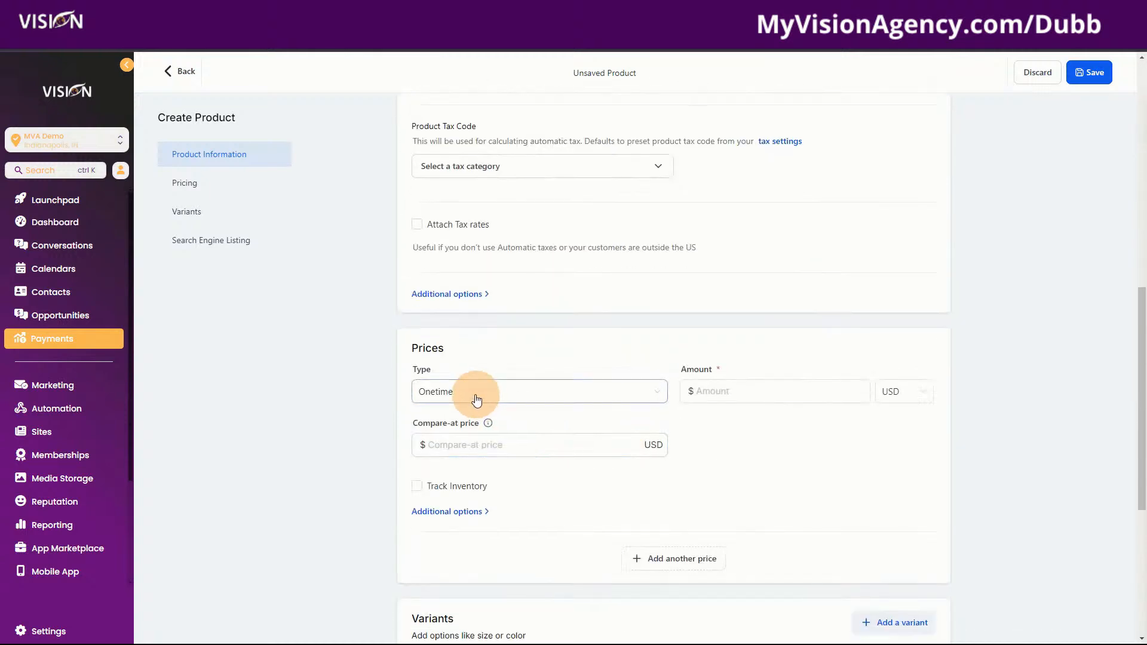
left_click(767, 393)
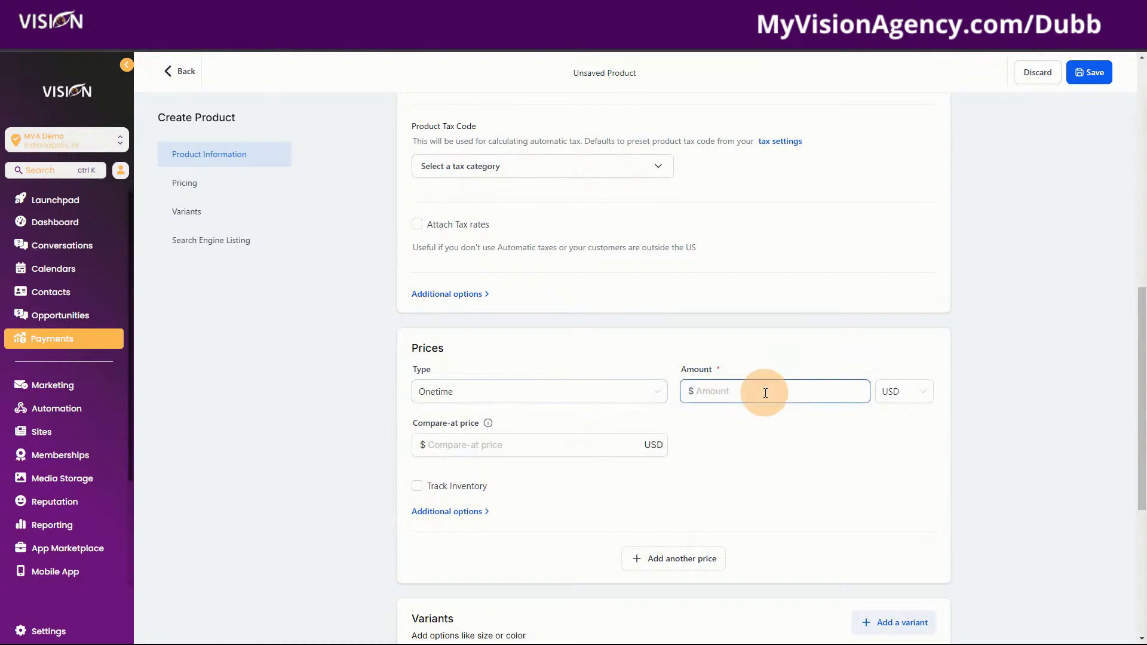
type("200")
left_click(1086, 74)
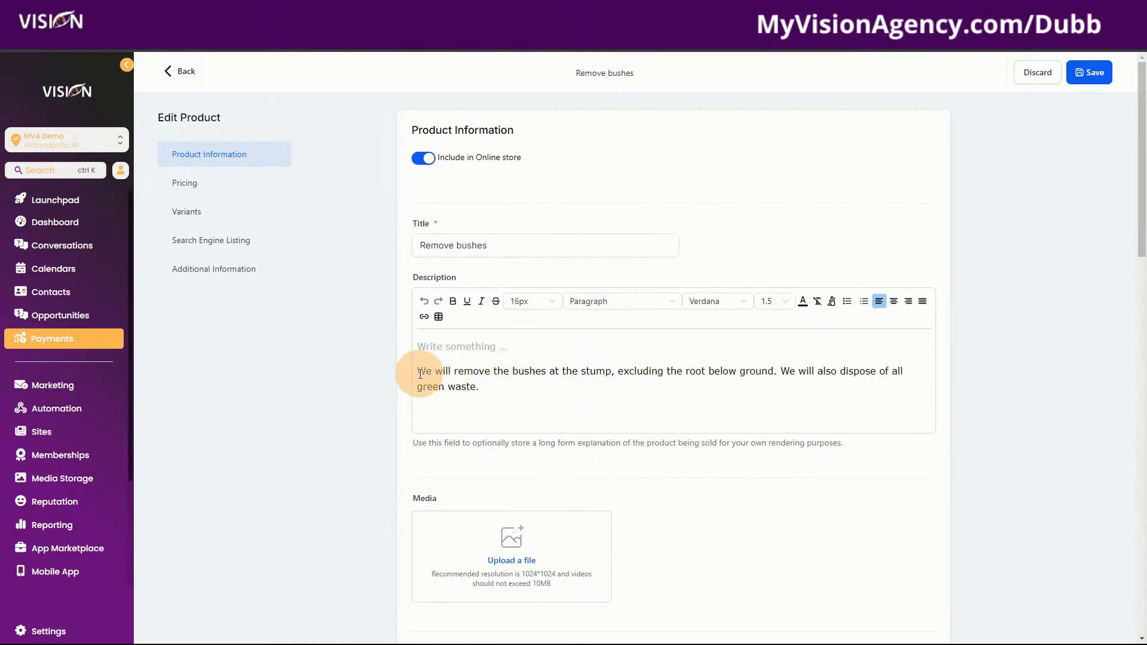
left_click_drag(418, 371, 561, 407)
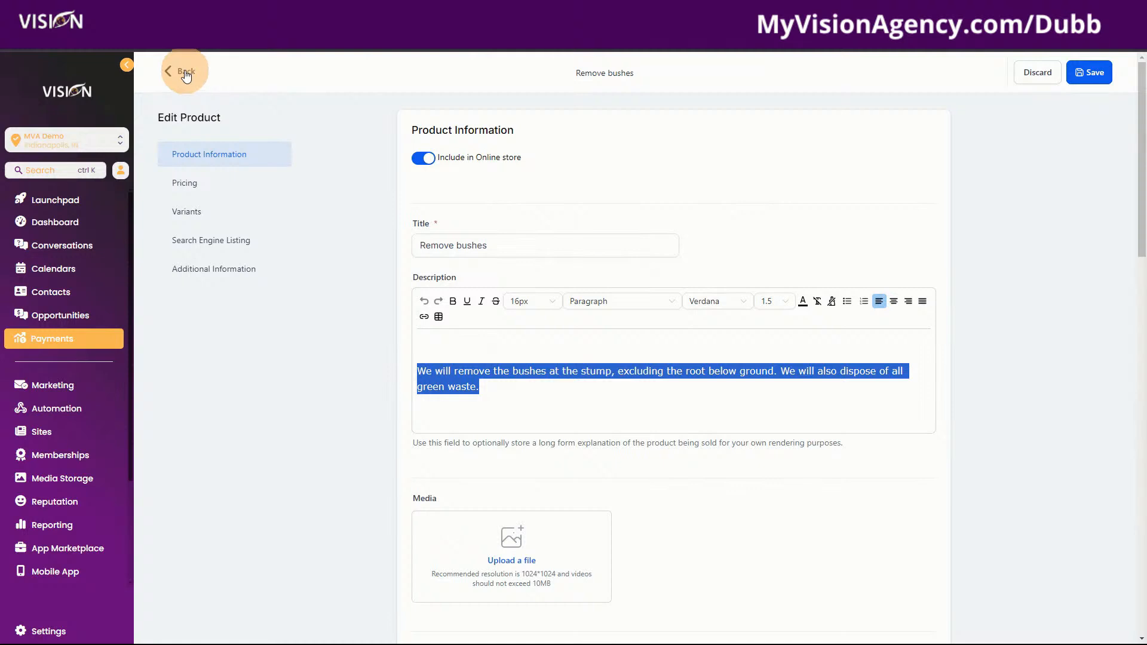
Return to Products, then start a new estimate from Invoices & Estimates > Estimates
left_click(186, 74)
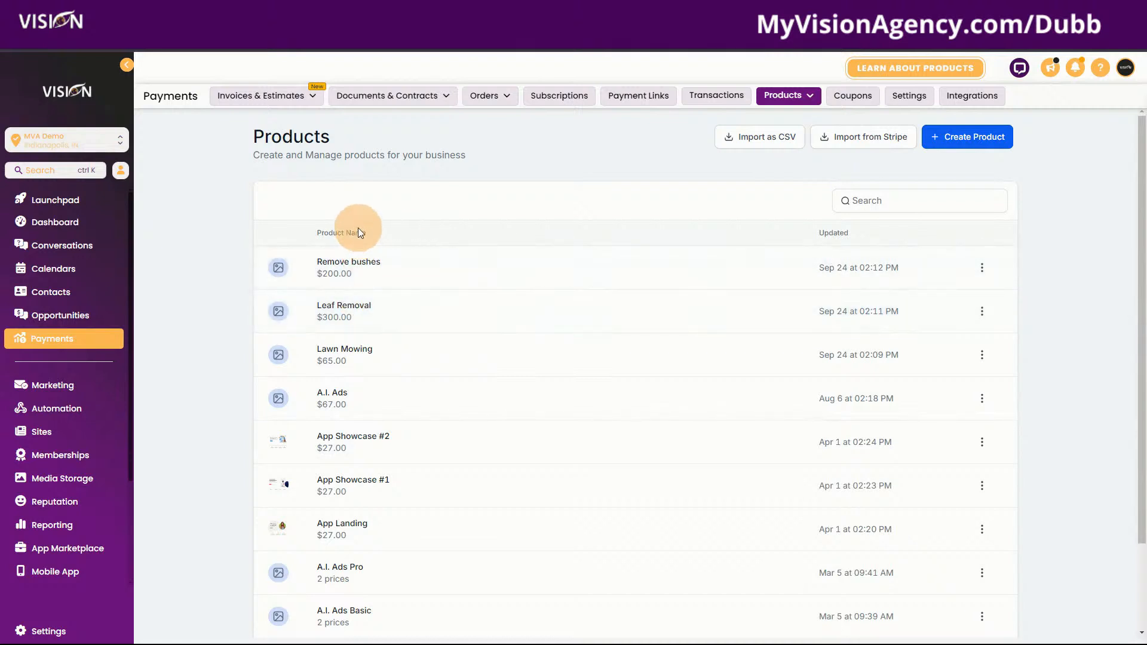
mouse_move(297, 103)
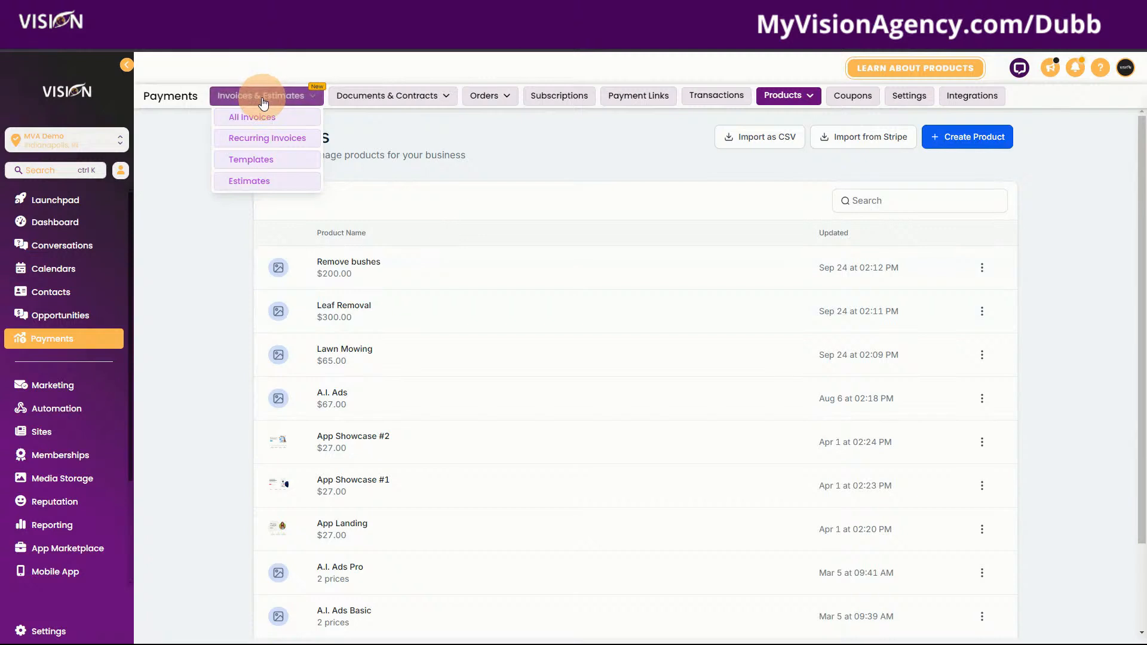
left_click(248, 187)
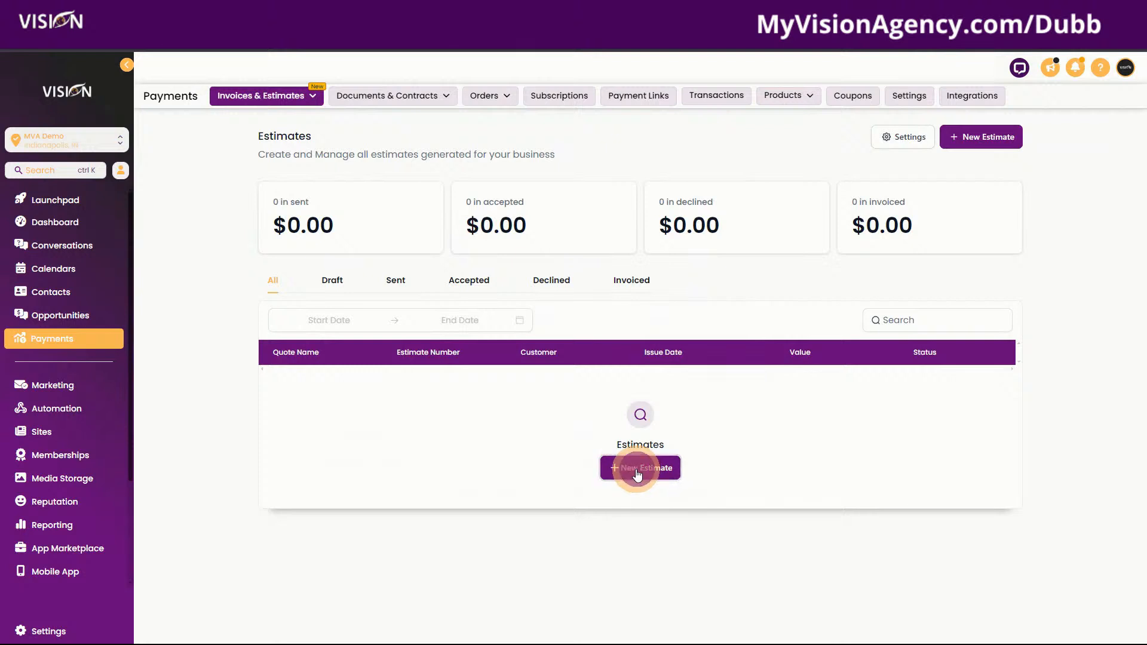
left_click(625, 473)
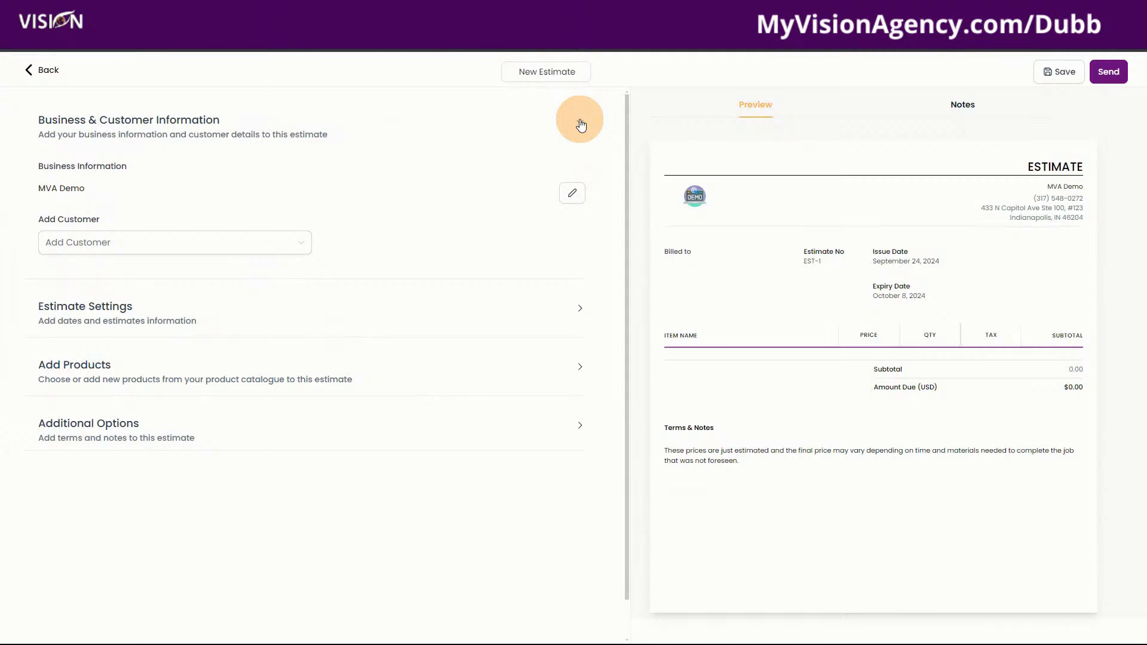
Attach the demo customer to the estimate as the billed-to contact
left_click(580, 121)
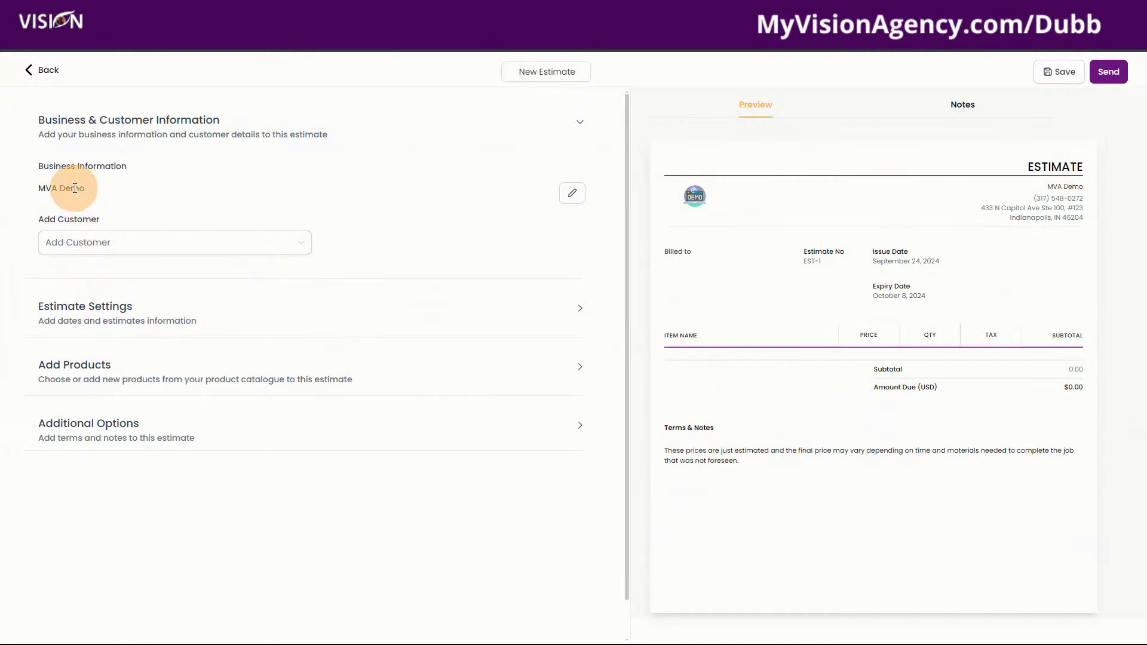
left_click(173, 242)
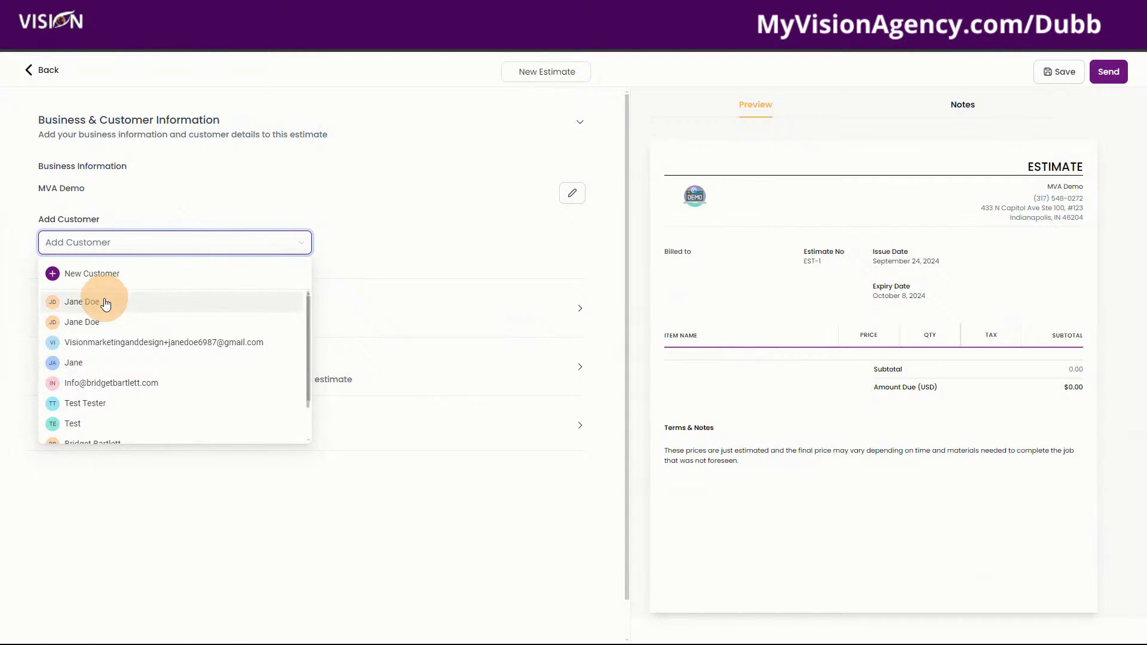
left_click(104, 300)
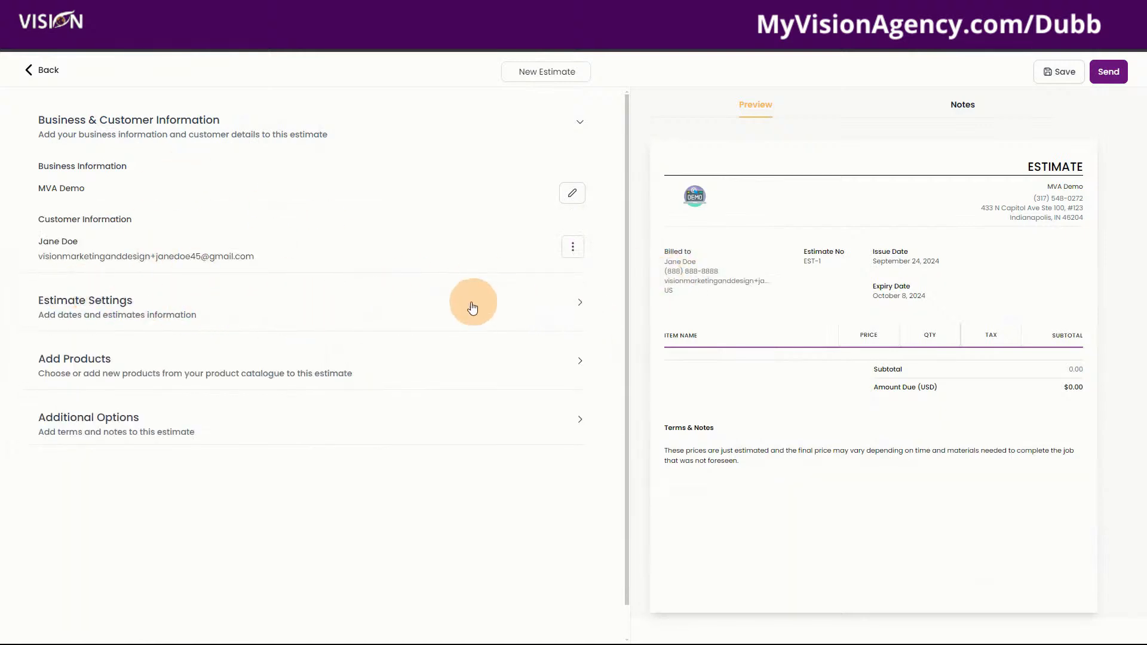
Expand Estimate Settings and append extra digits to the estimate number
left_click(580, 308)
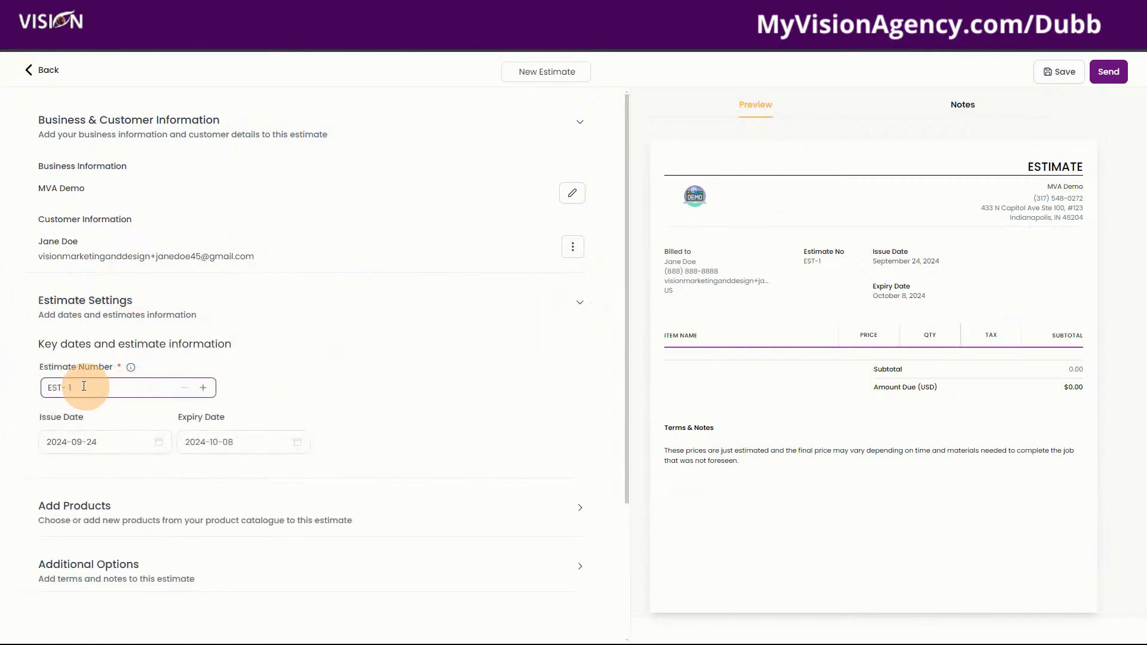
left_click(107, 389)
type("6146516854651")
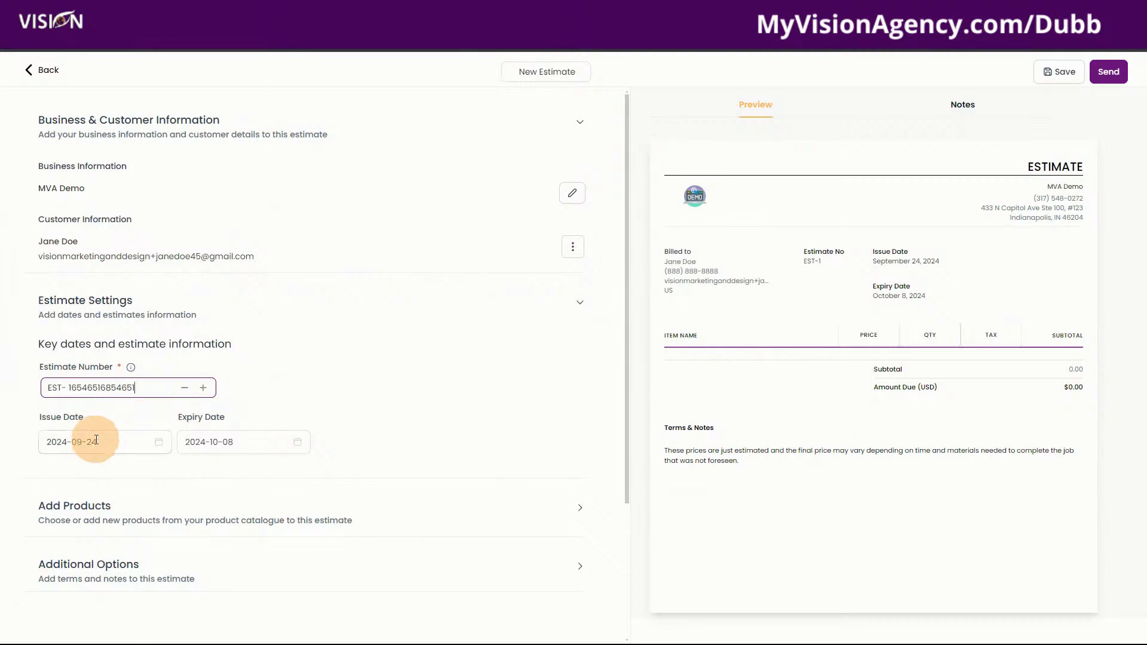
scroll(313, 405, "down", 1)
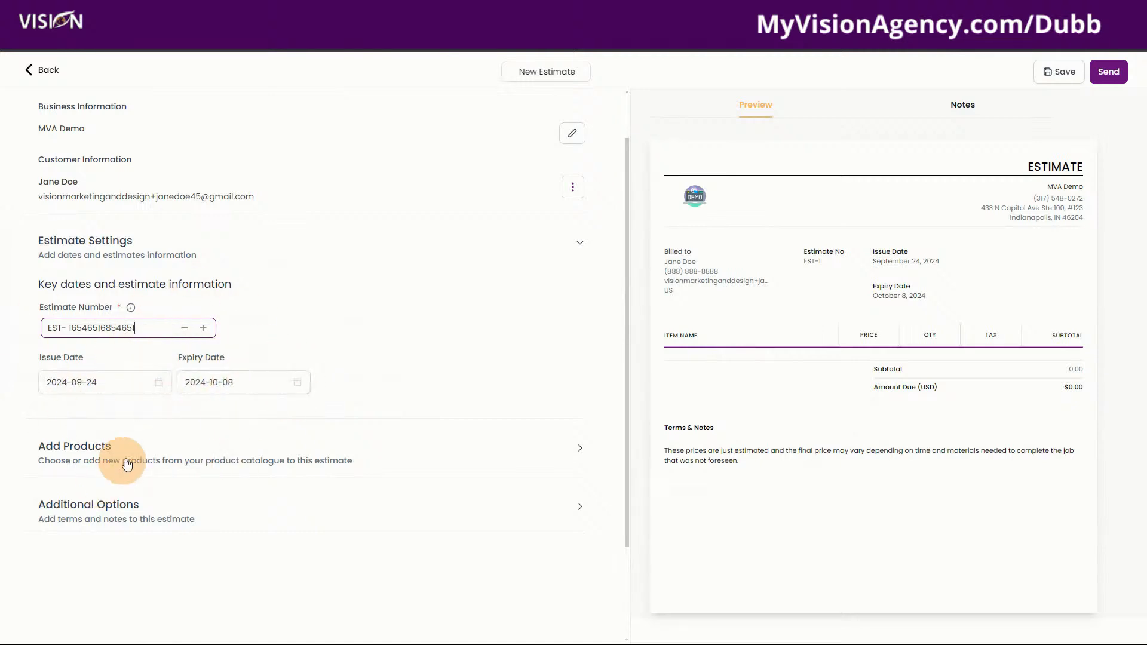
Add a Remove bushes @ 200 line with quantity 5 to the estimate
left_click(580, 448)
scroll(185, 412, "down", 3)
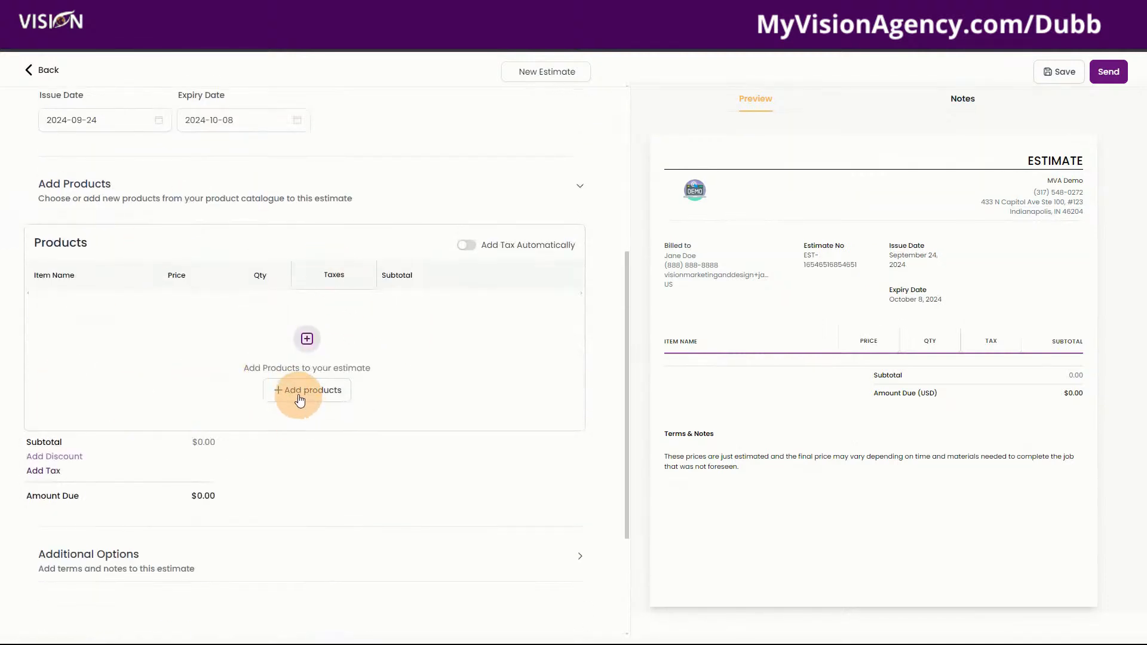
left_click(300, 394)
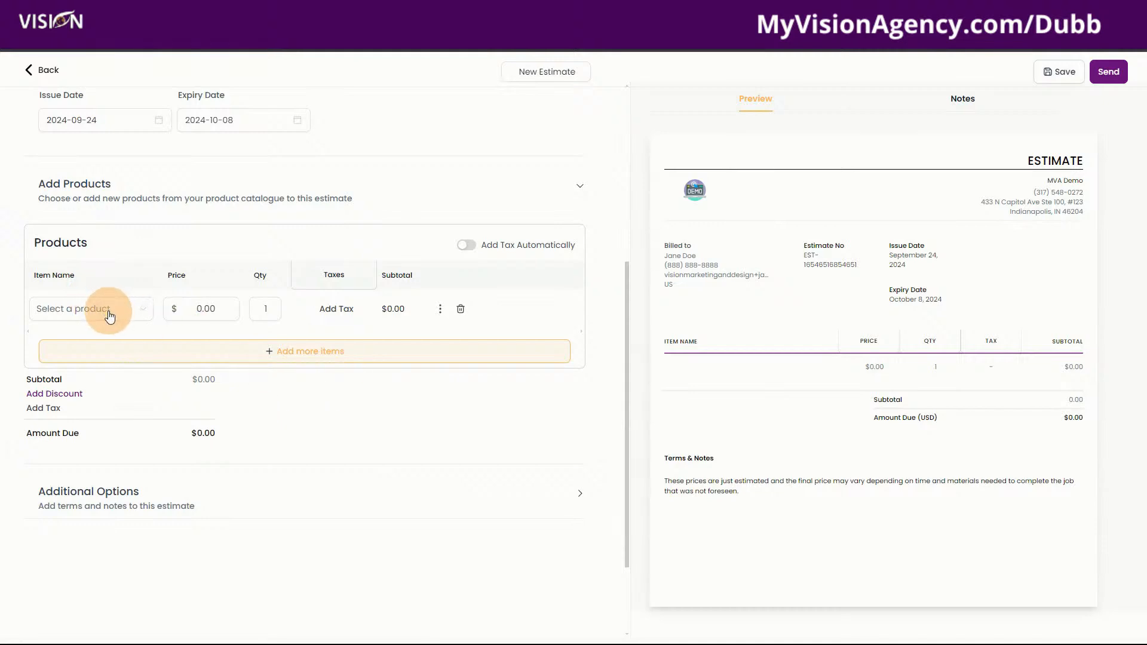
left_click(108, 316)
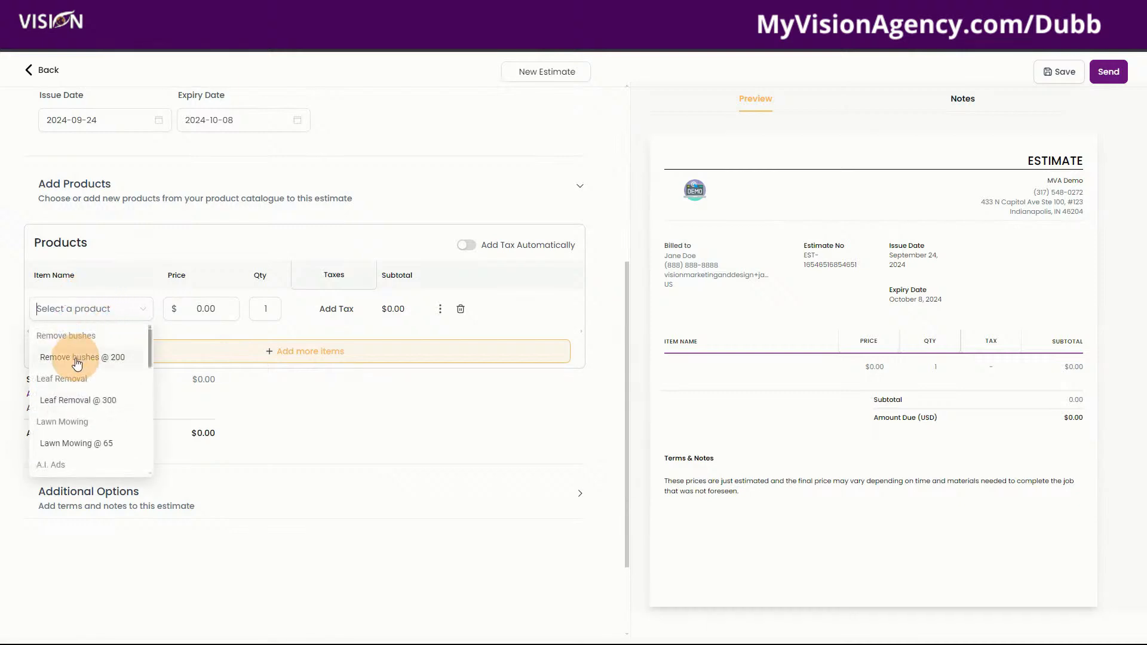
left_click(75, 357)
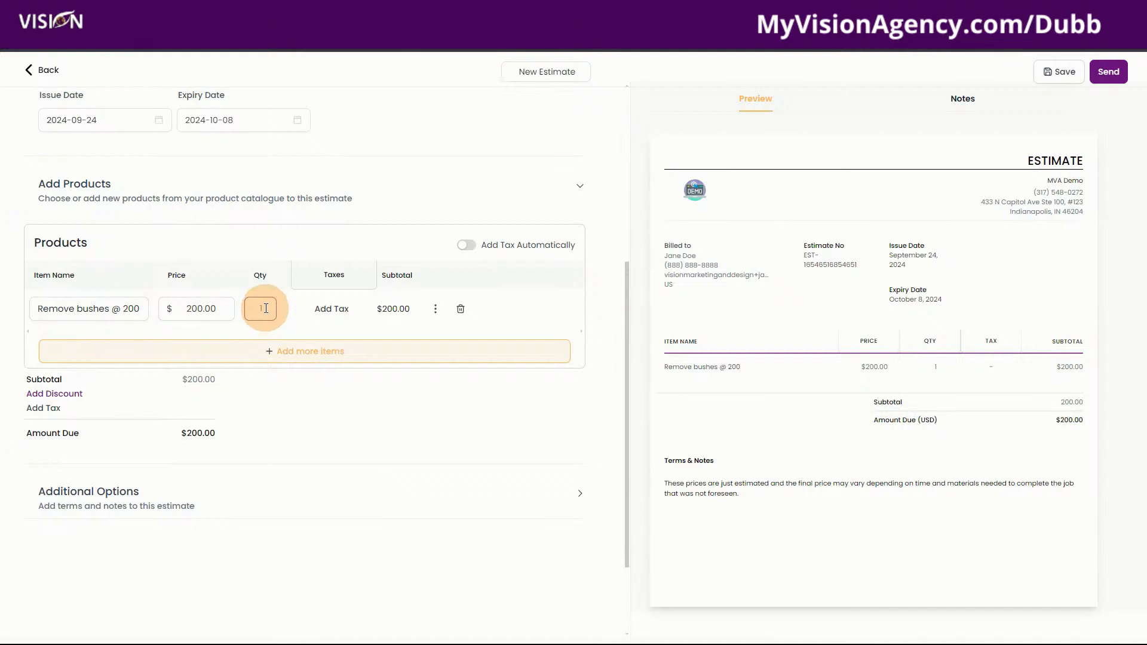
left_click(266, 309)
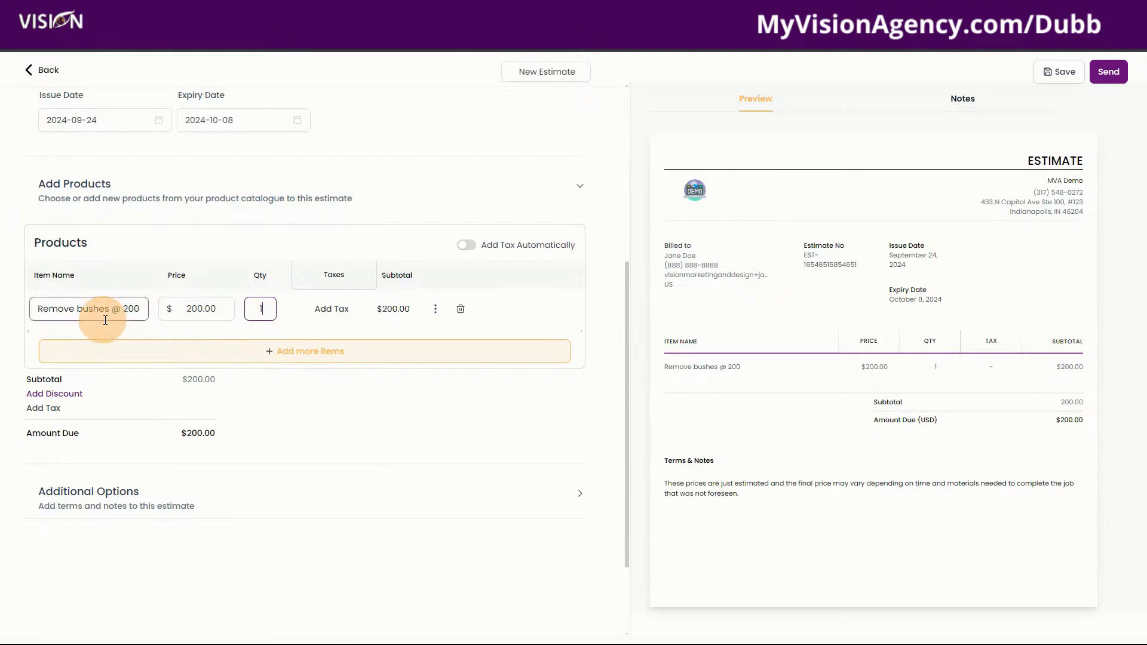
left_click_drag(270, 308, 252, 309)
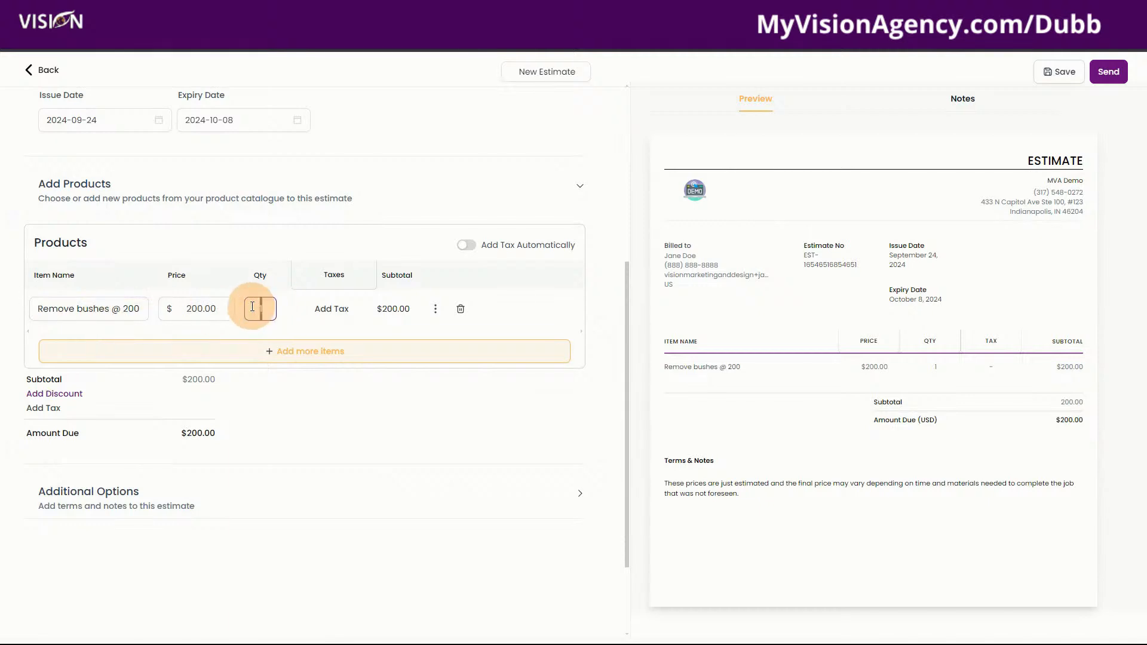
type("5")
left_click(235, 213)
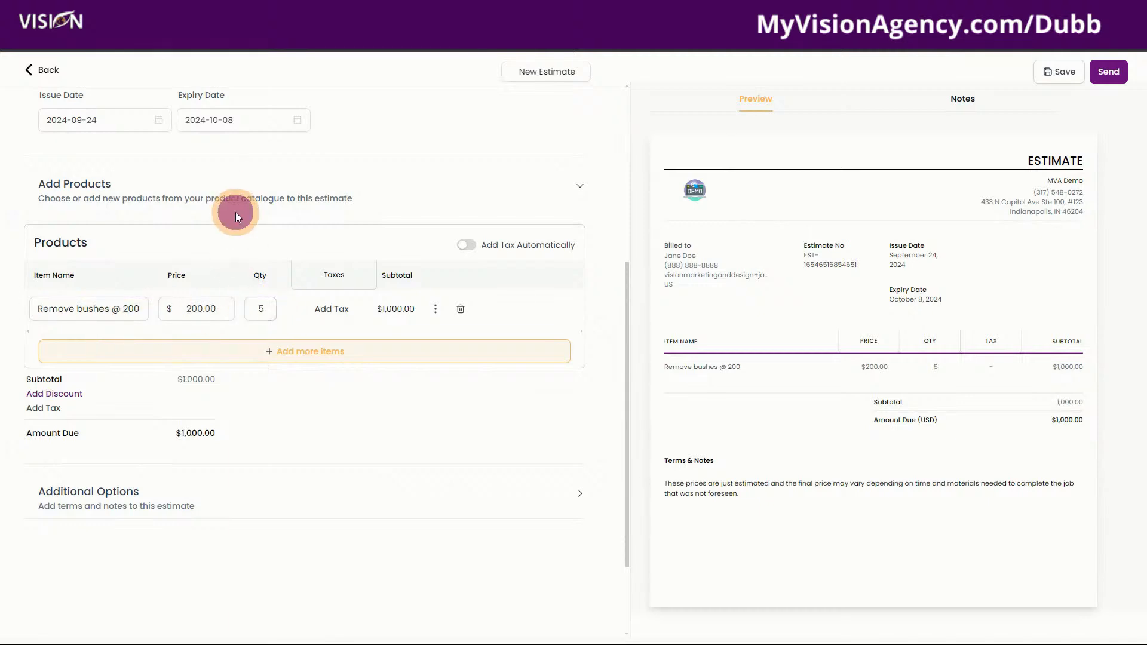
Check the Remove bushes line's 200.00 price and quantity, then add a second product line
left_click(116, 310)
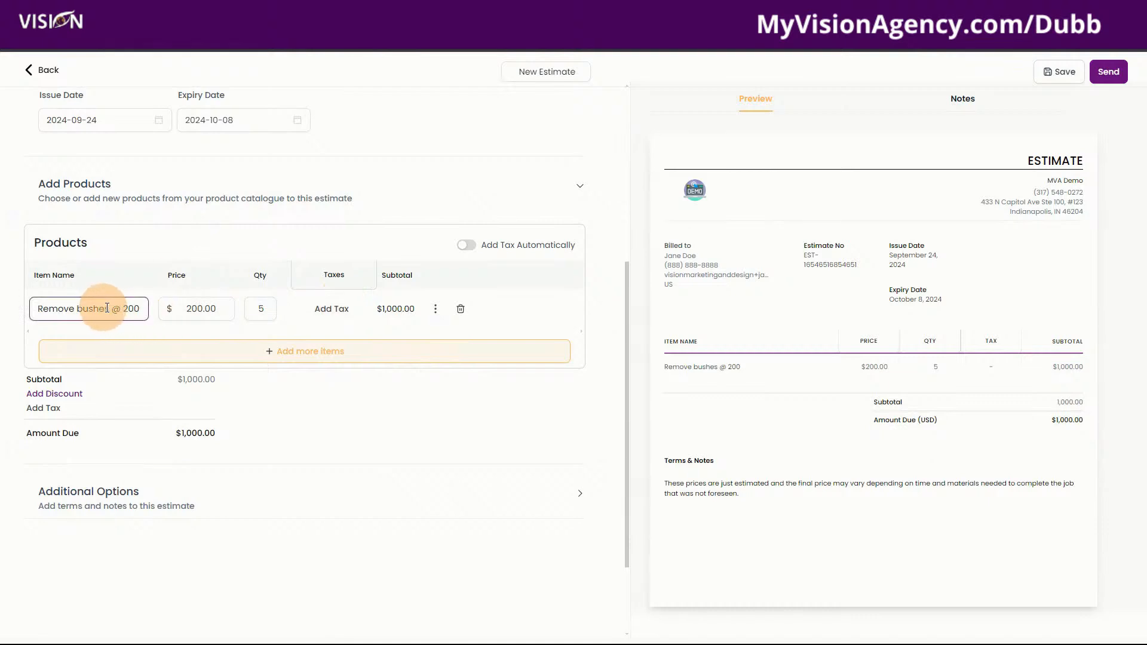
left_click(206, 310)
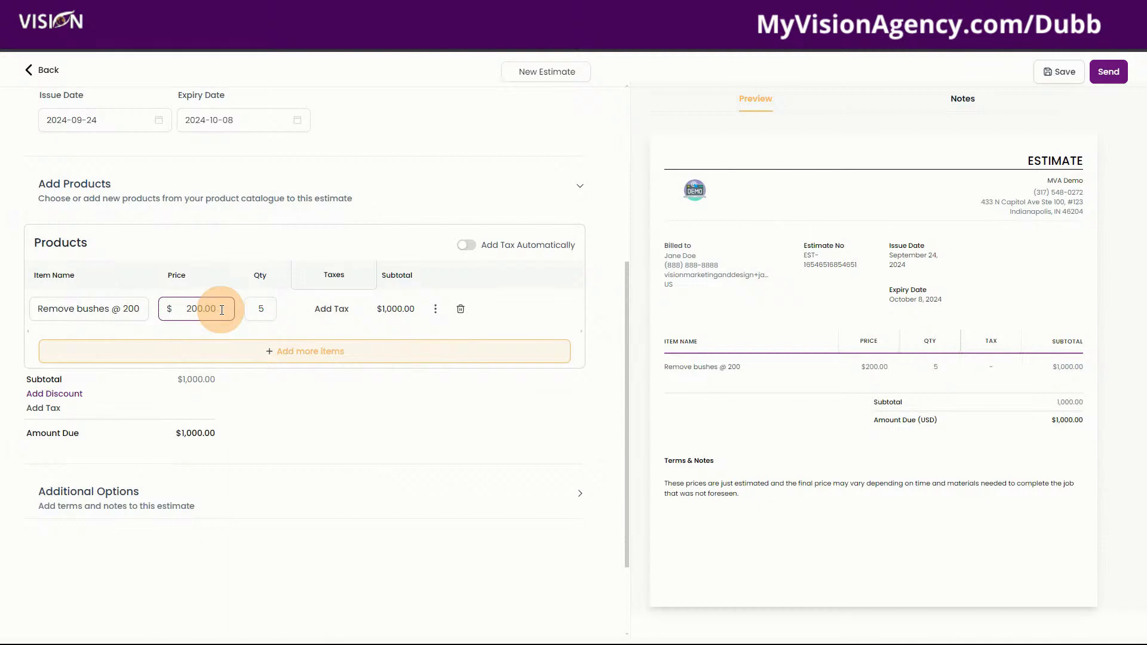
left_click_drag(221, 310, 175, 307)
left_click(53, 308)
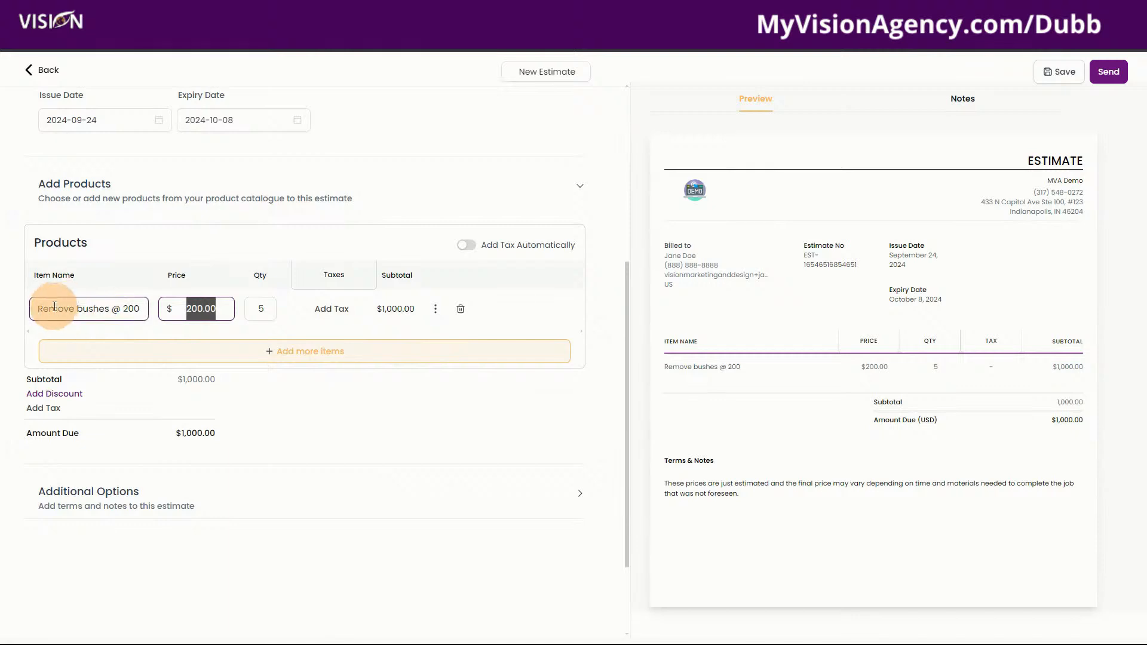
left_click_drag(187, 308, 217, 313)
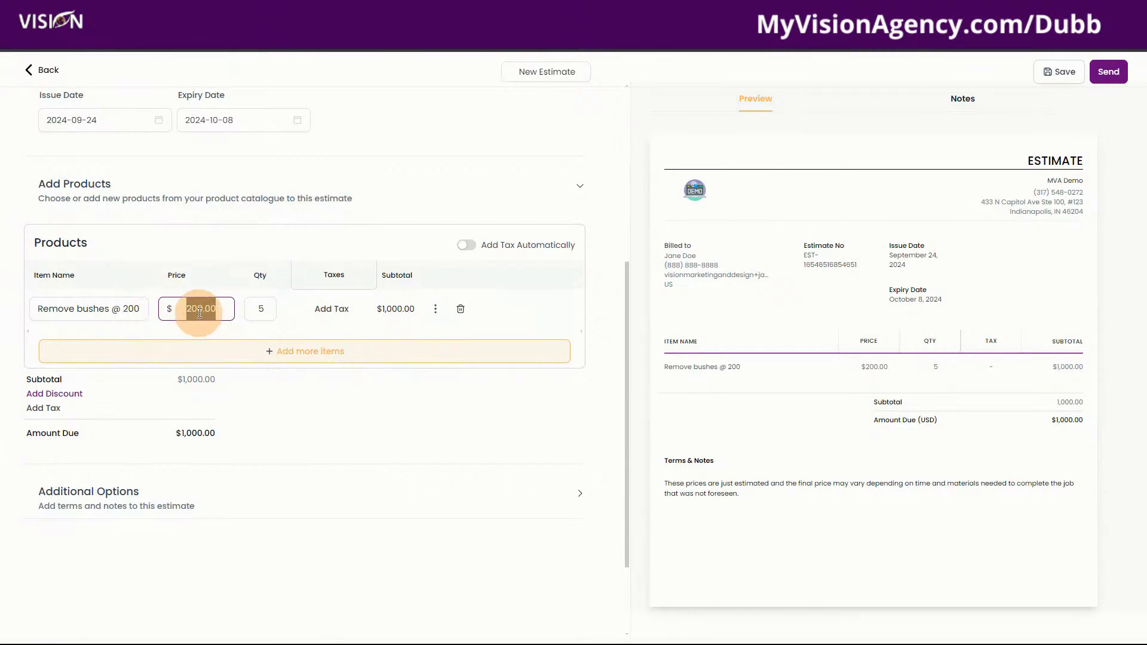
left_click(99, 308)
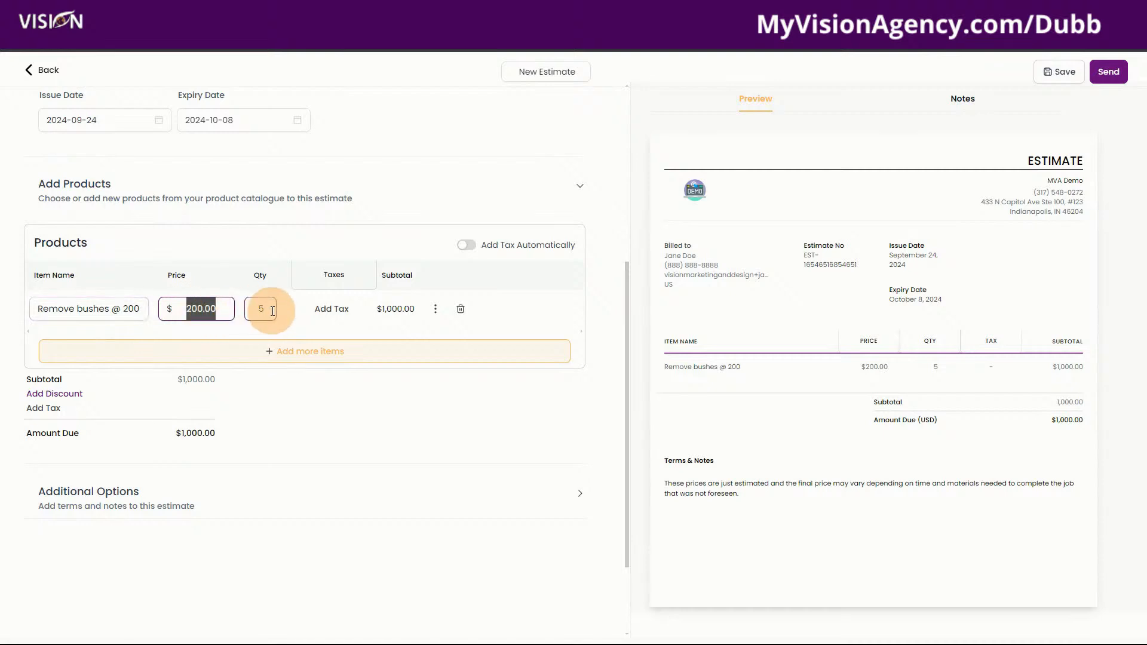
left_click(268, 310)
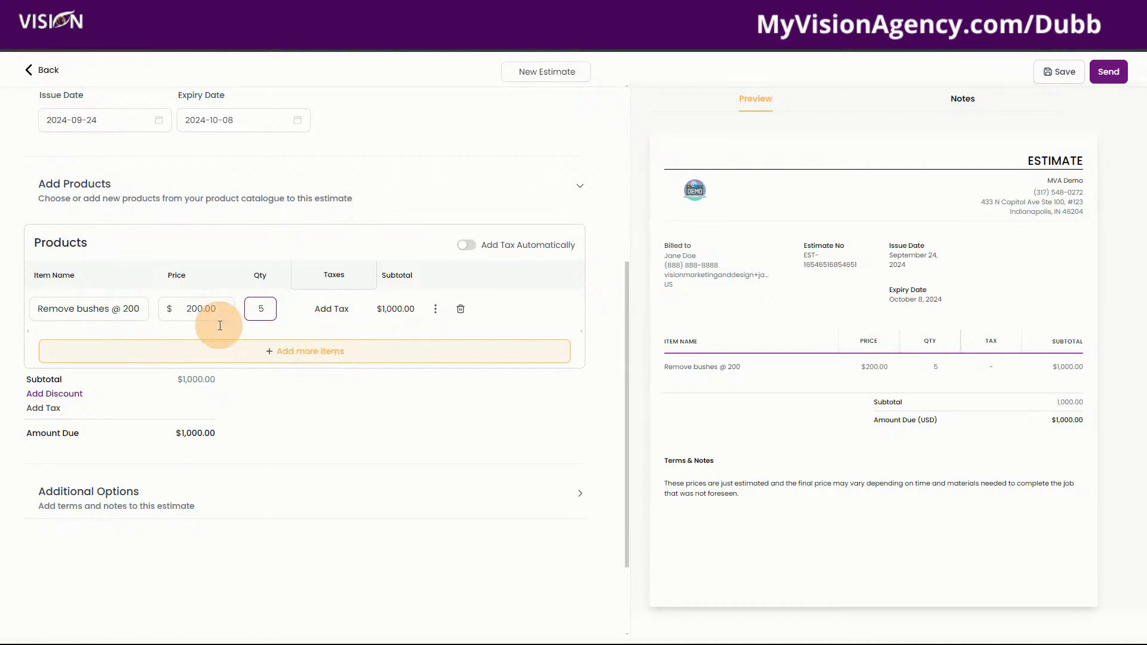
left_click(282, 349)
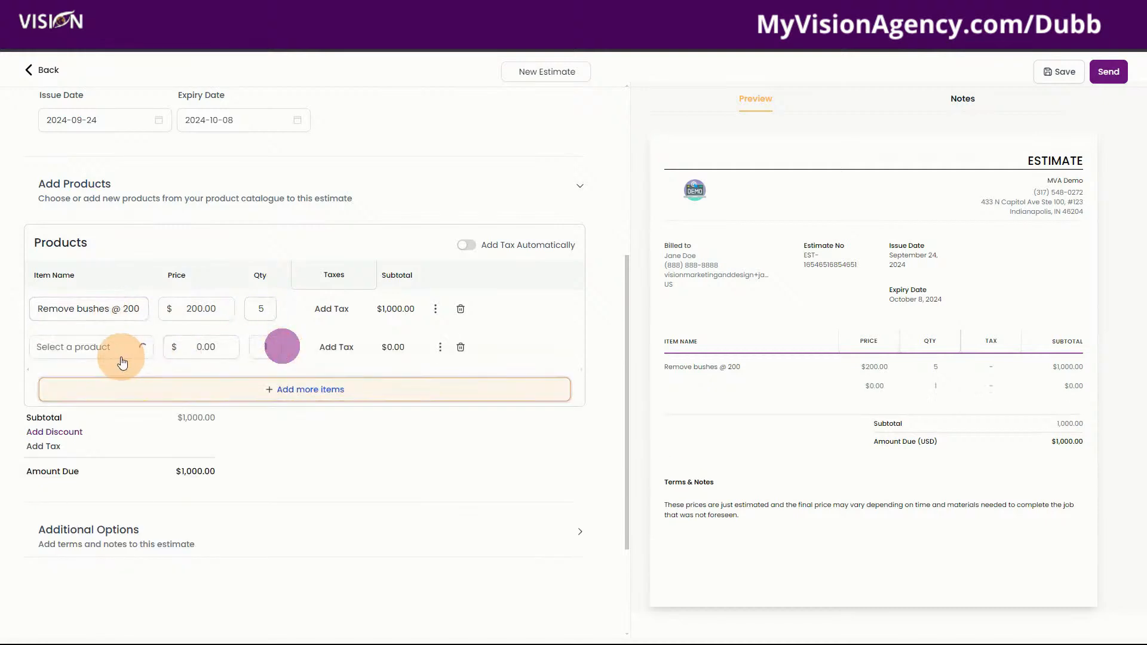
Choose Lawn Mowing @ 65 at quantity 1 for the second line
left_click(103, 353)
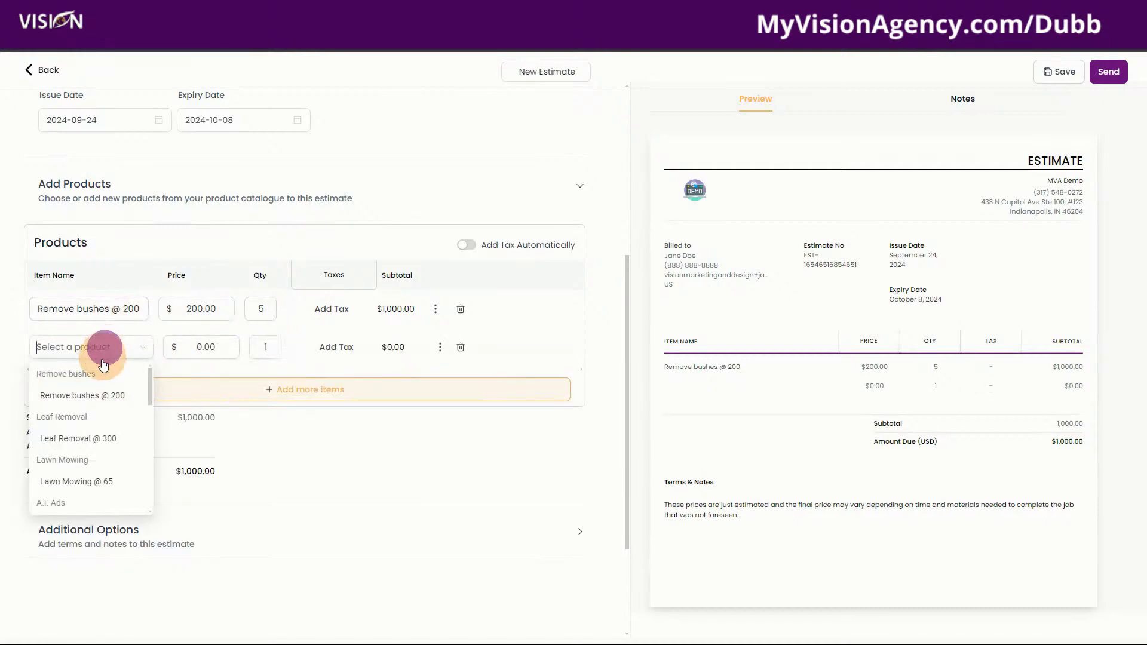
left_click(70, 480)
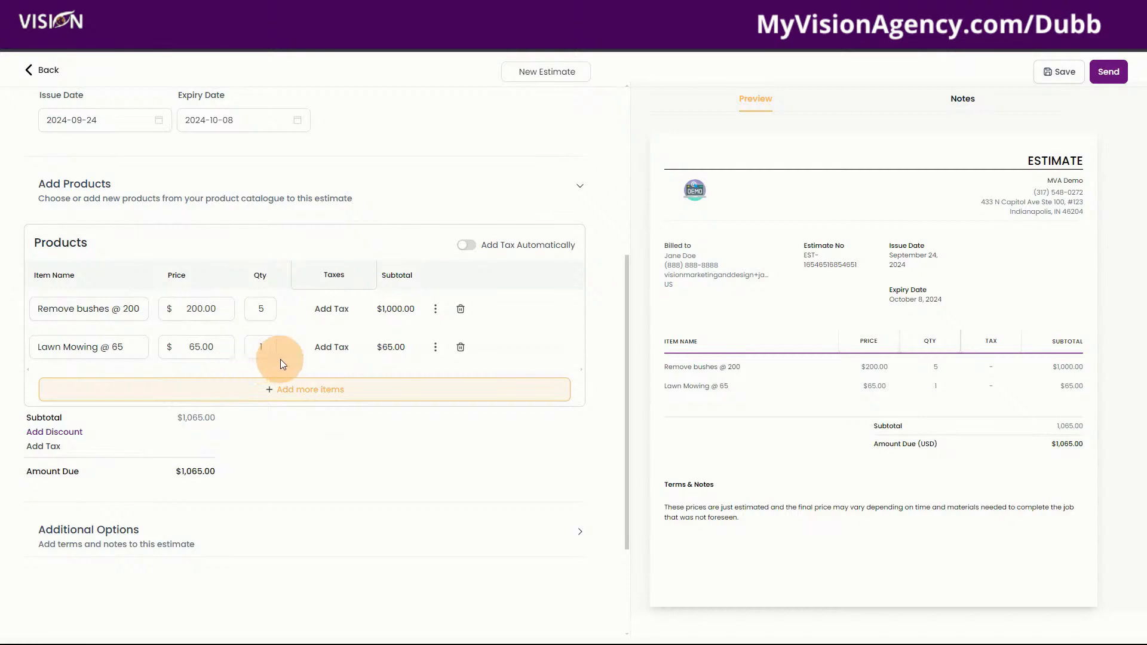
left_click(267, 347)
Add a third line with Leaf Removal @ 300 at quantity 2
left_click(279, 391)
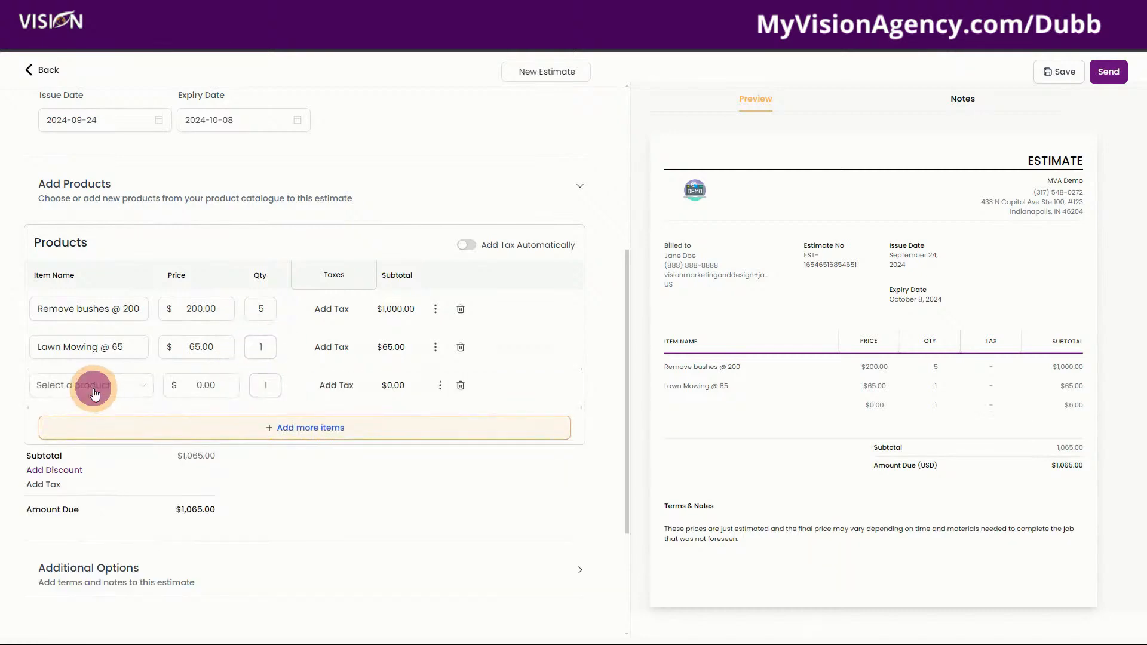
left_click(92, 386)
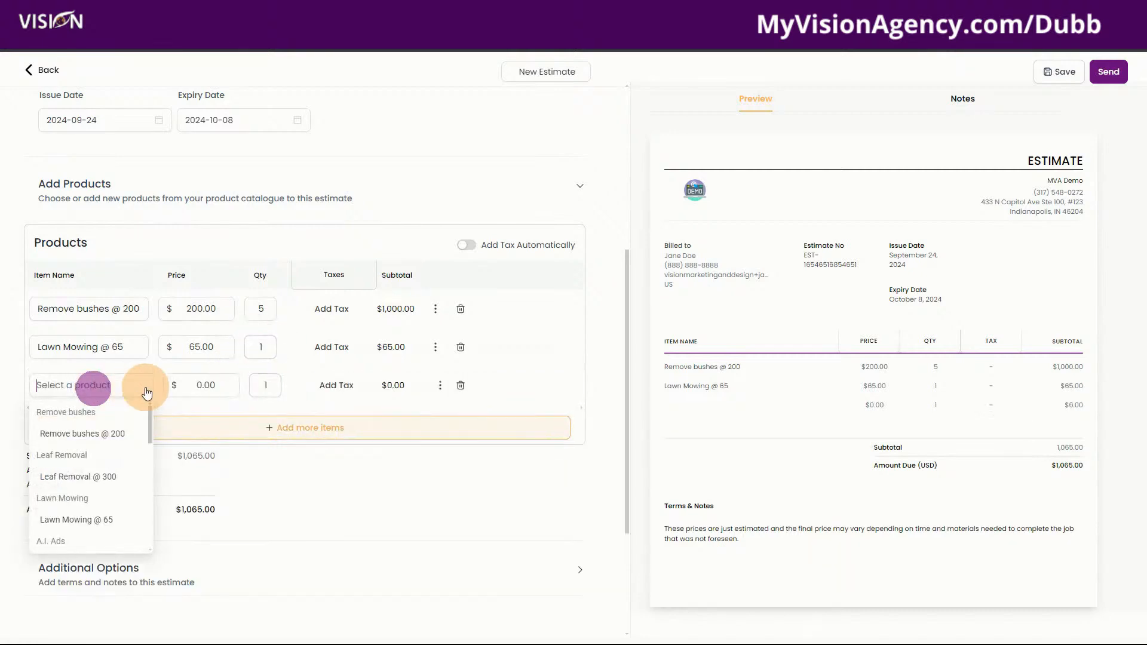
left_click(69, 478)
left_click(264, 386)
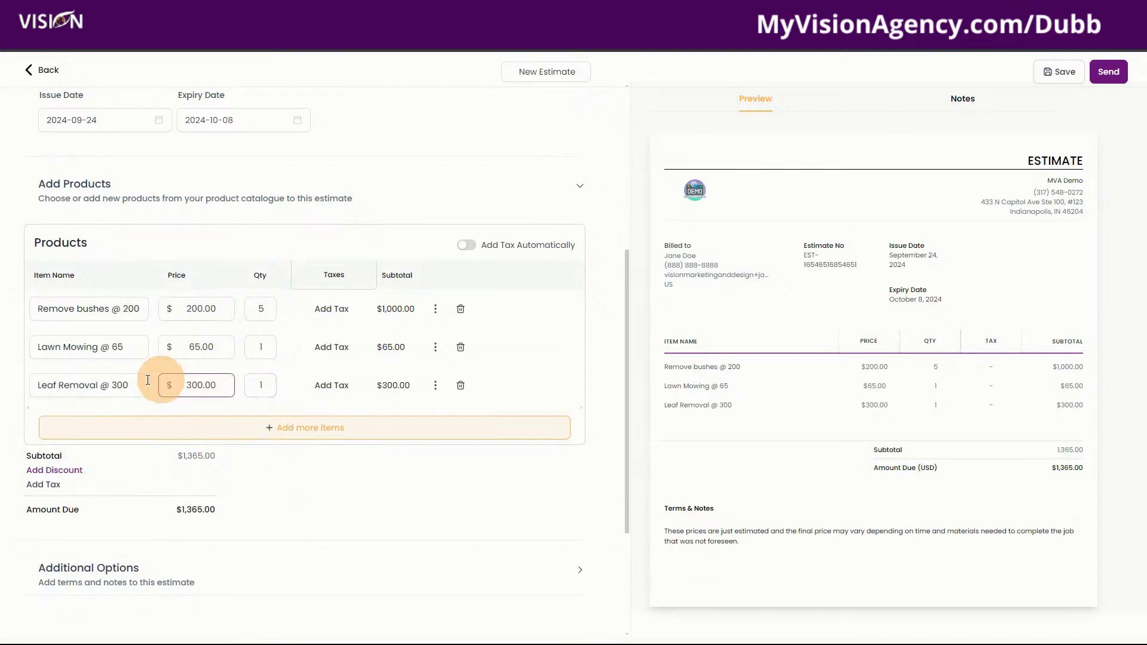
left_click(60, 386)
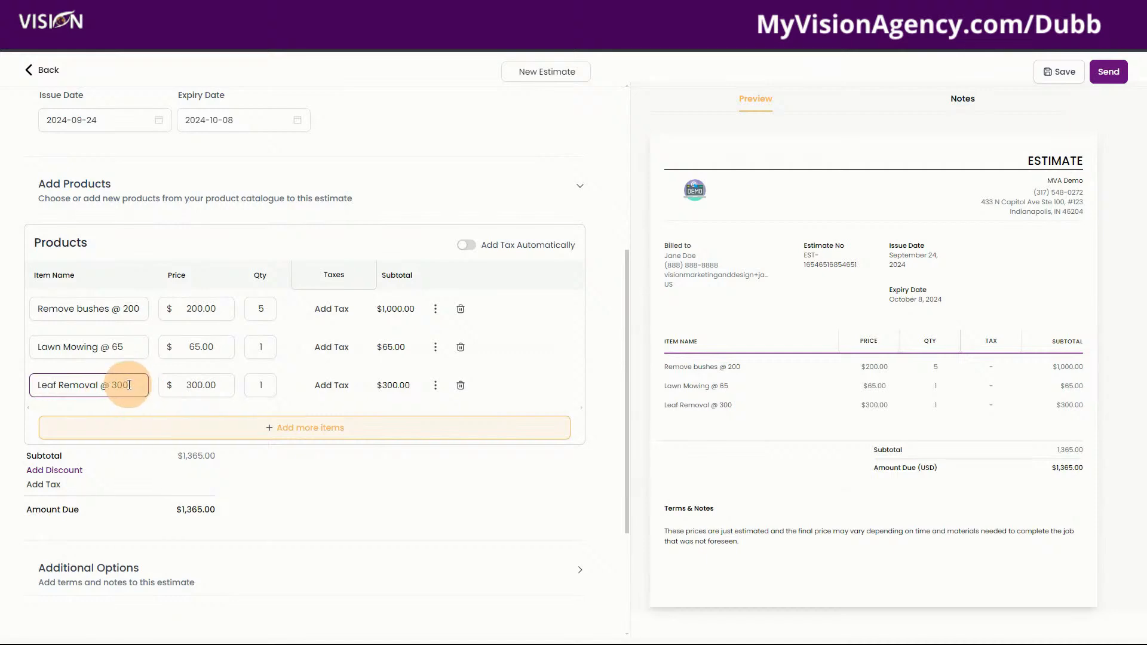
left_click(270, 385)
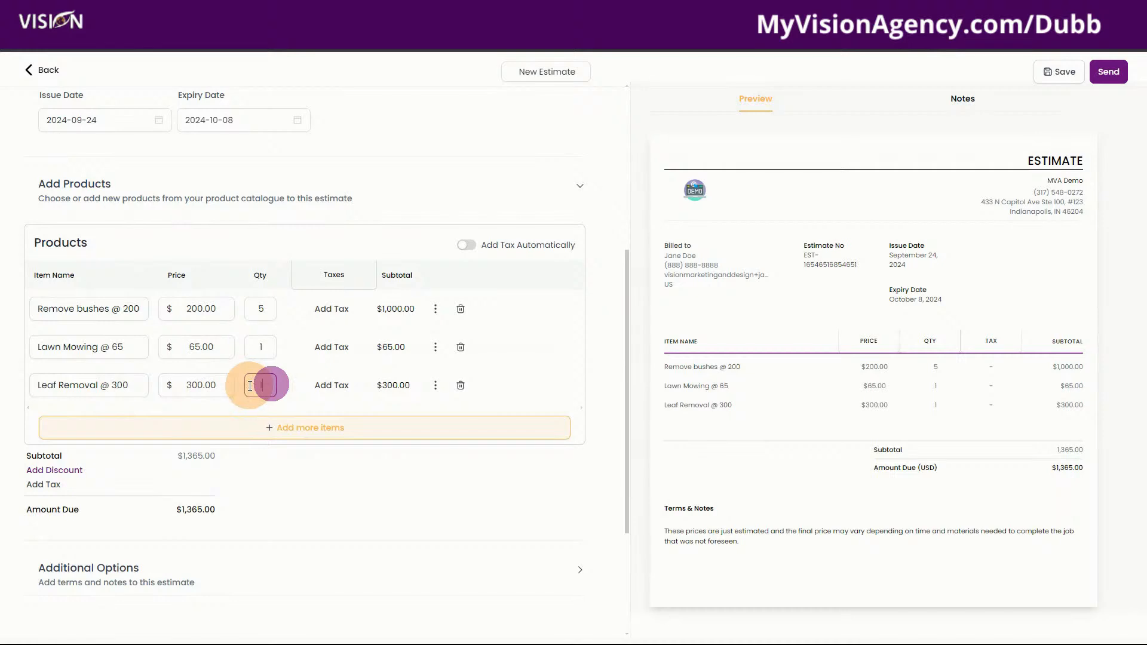
left_click(252, 386)
type("2")
left_click(423, 185)
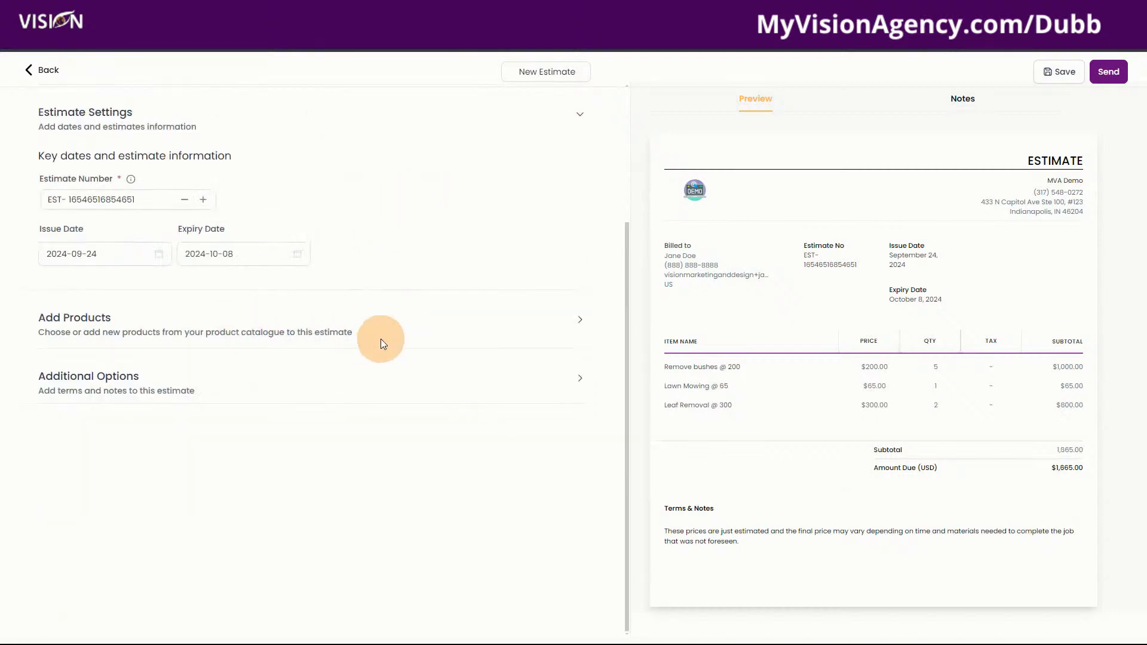
Verify the quantities of all three product lines: 5, 1 and 2
left_click(381, 339)
scroll(201, 339, "down", 3)
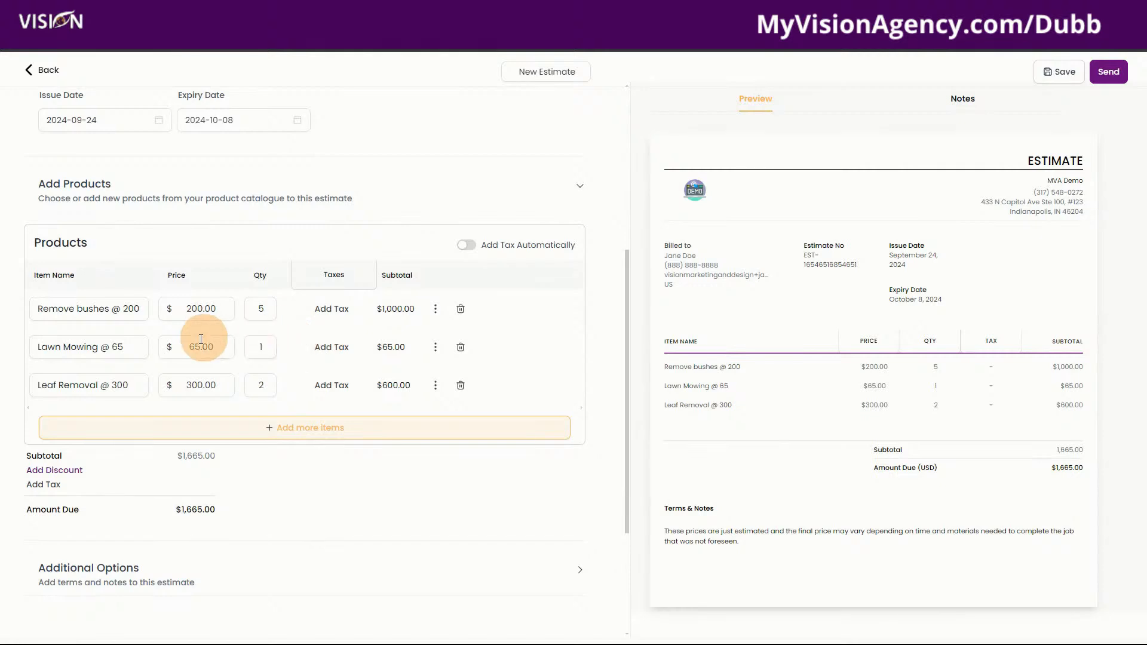
left_click(262, 309)
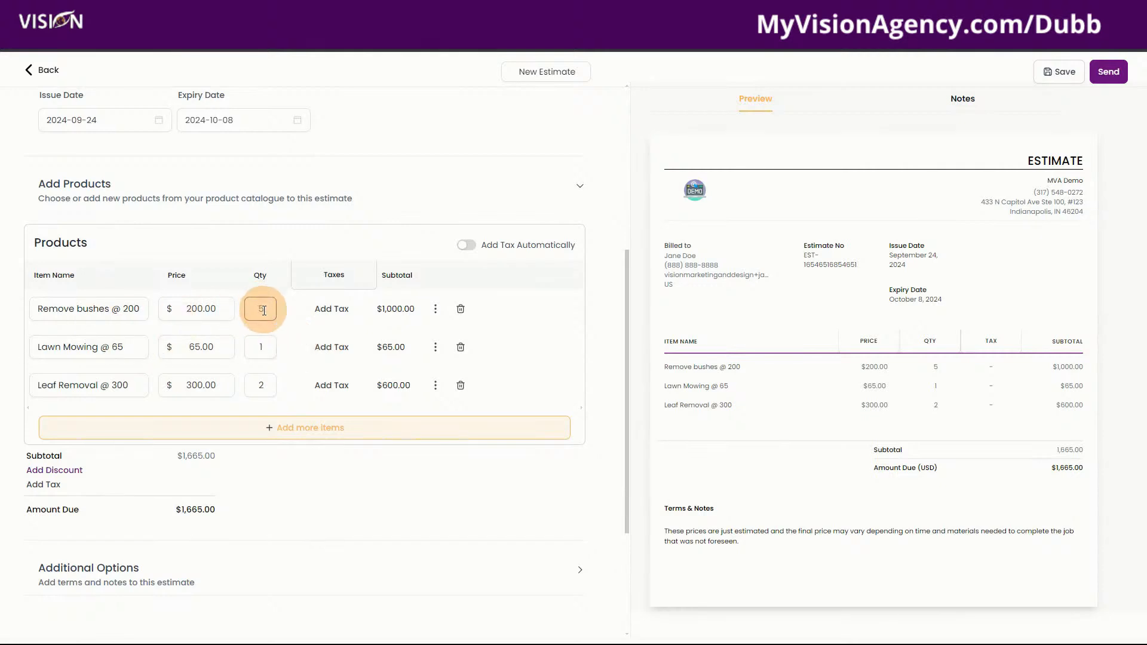
left_click(261, 346)
left_click(263, 388)
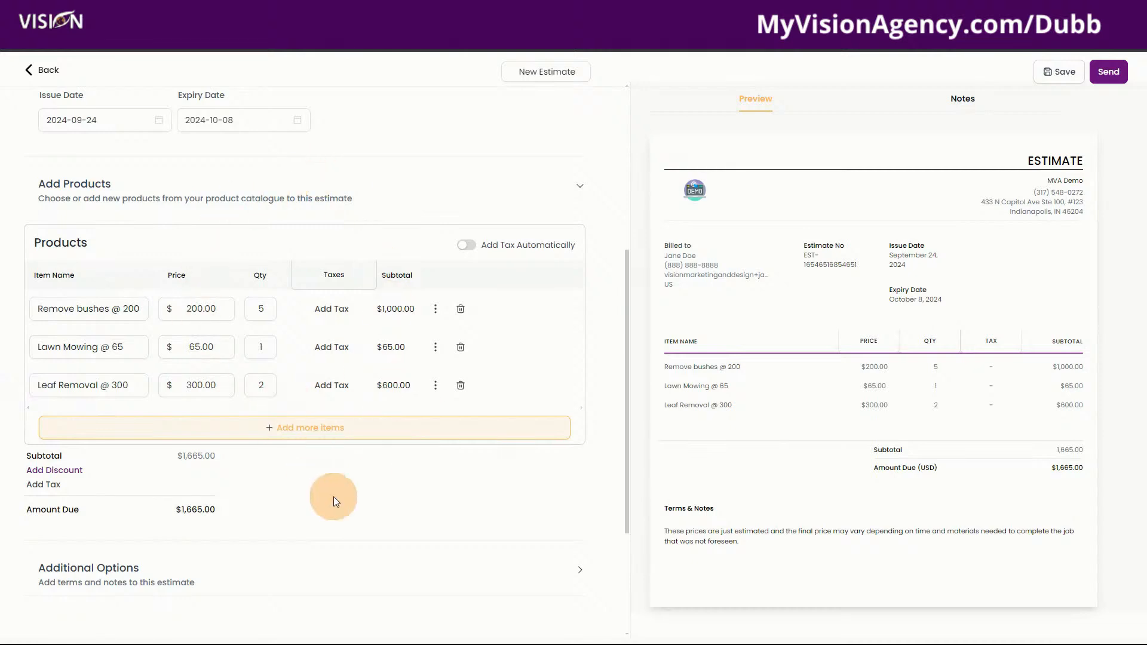
Expand Additional Options to review the Terms & Conditions text beside the $1,665.00 line items
scroll(333, 500, "down", 3)
left_click(90, 379)
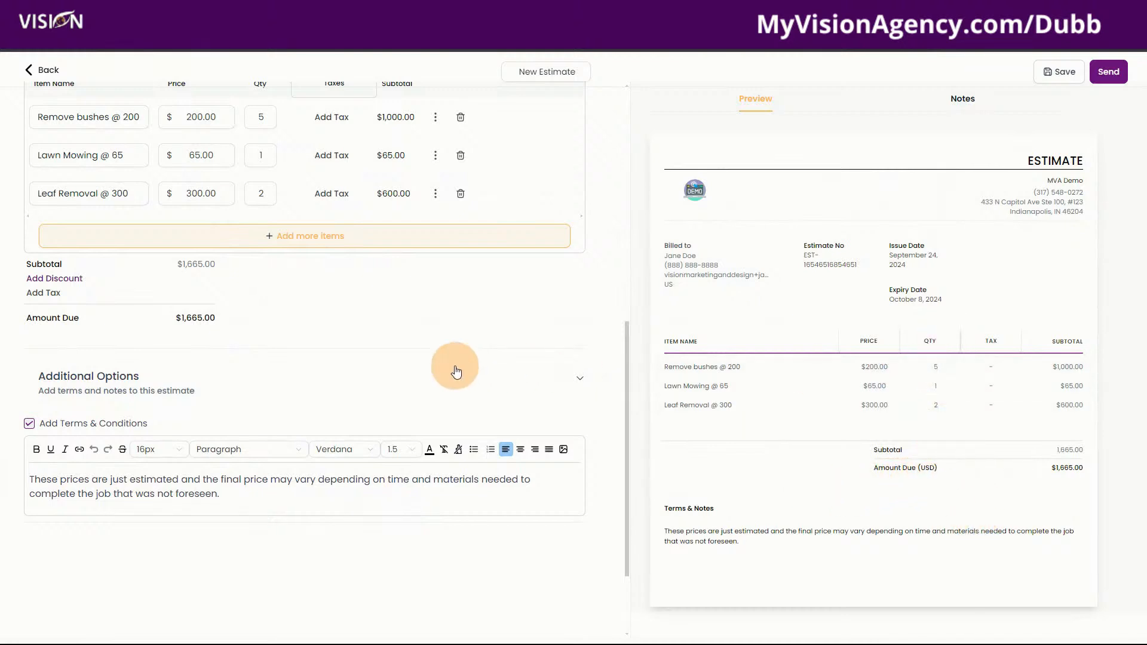
scroll(430, 367, "up", 2)
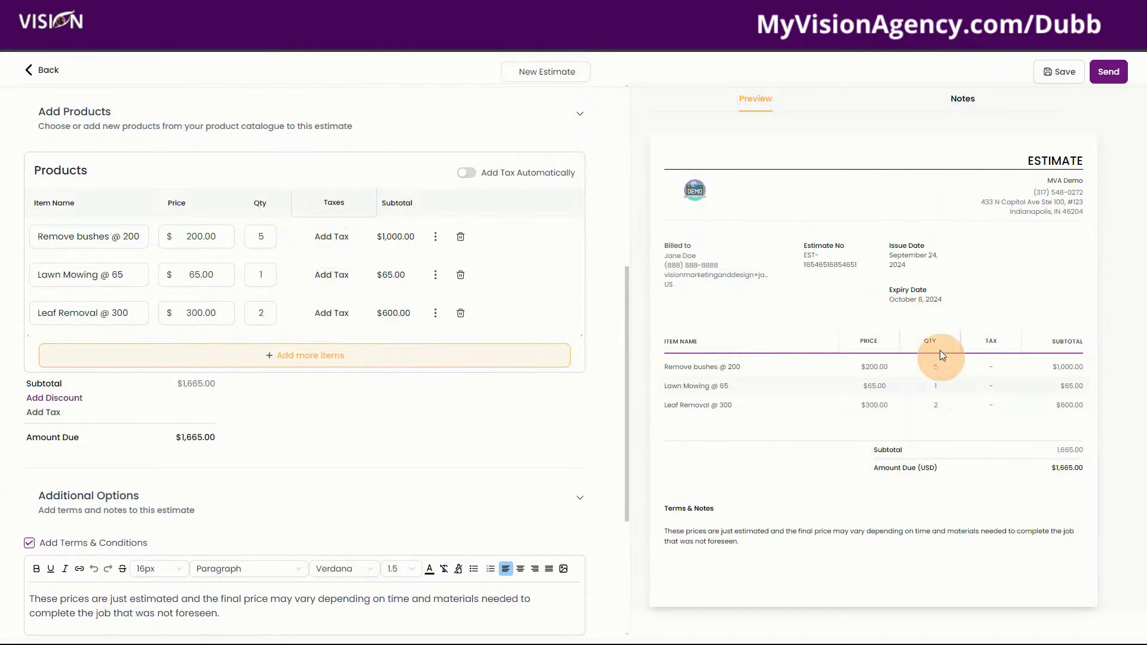
left_click(876, 367)
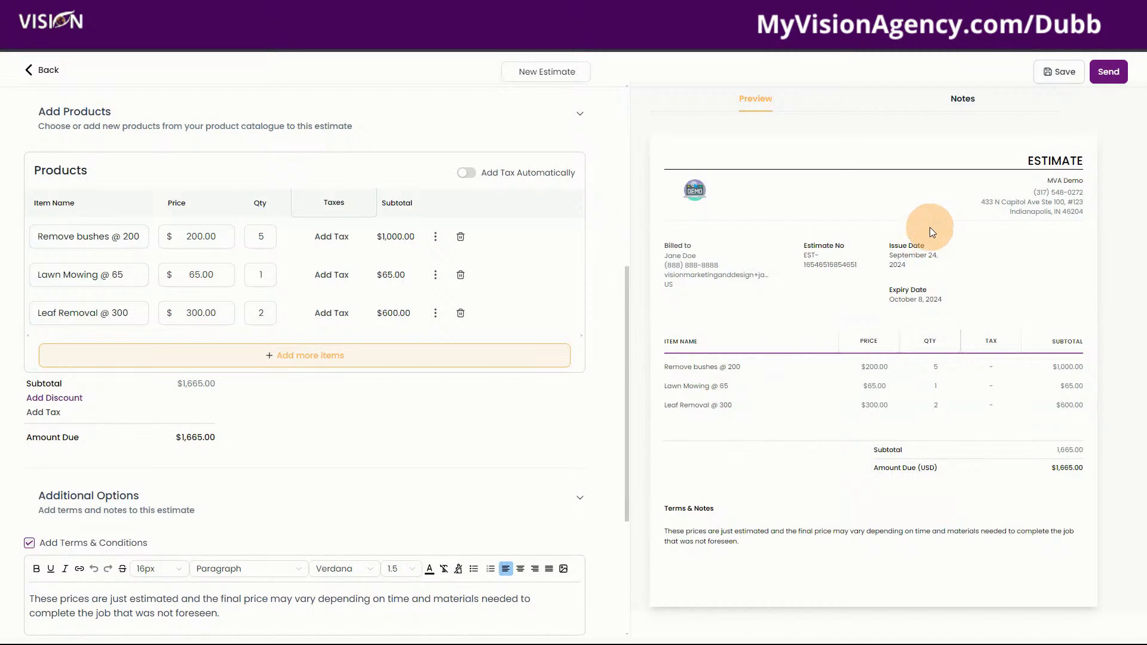
Replace the estimate title with the customer's correctly spelled name
left_click(1108, 72)
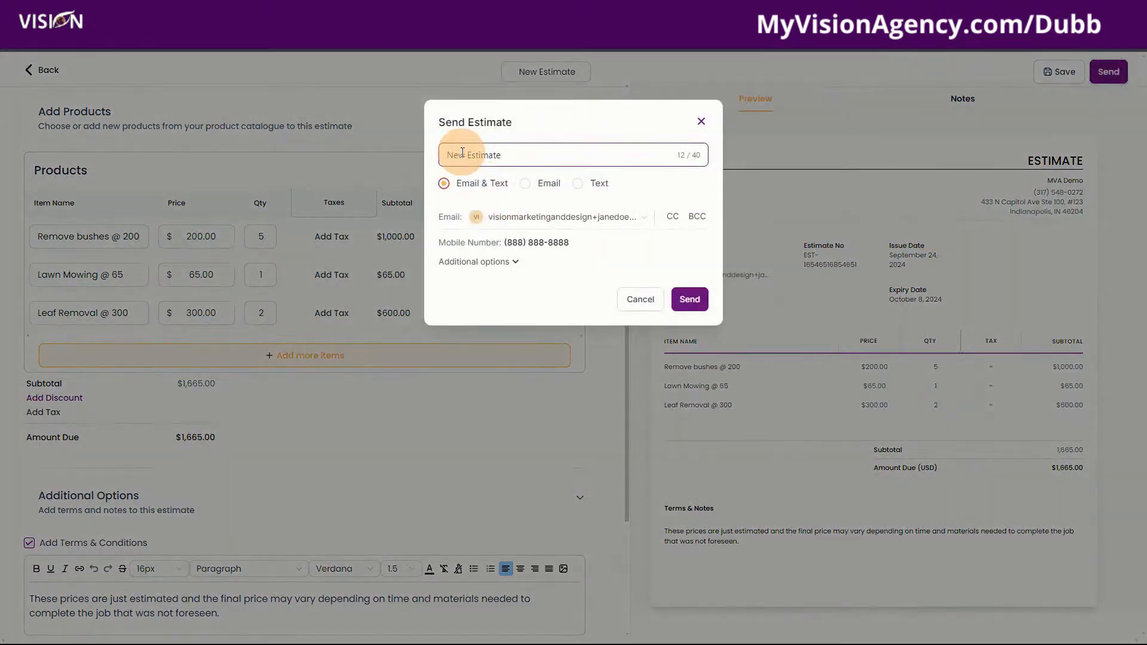
left_click_drag(517, 155, 438, 152)
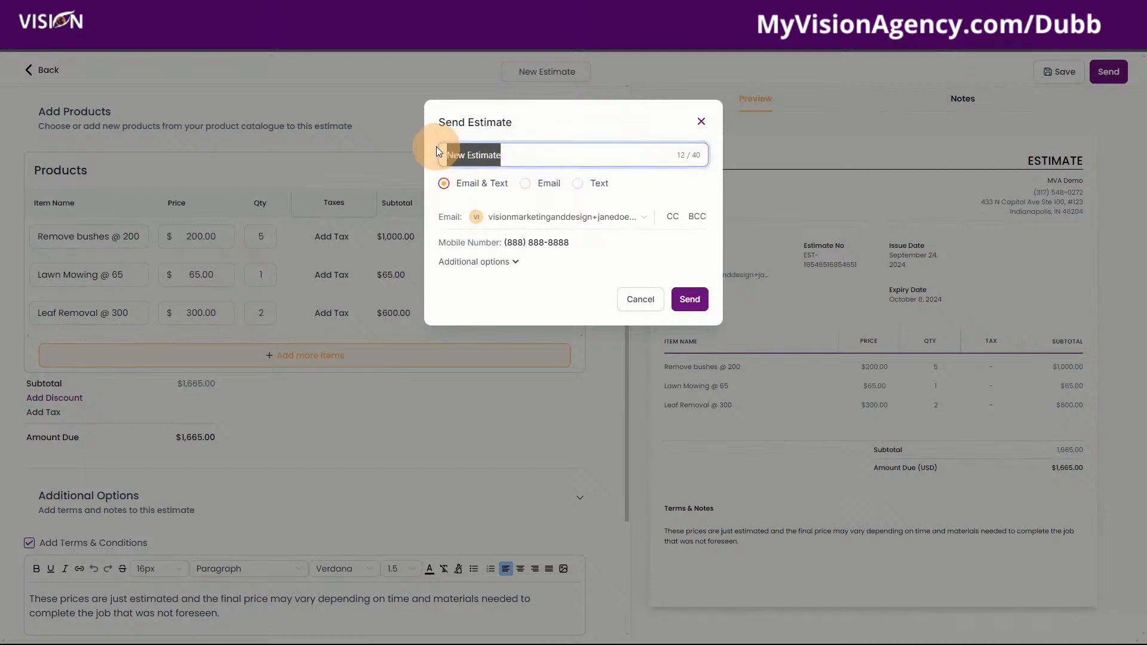
type("Jaqne Doe")
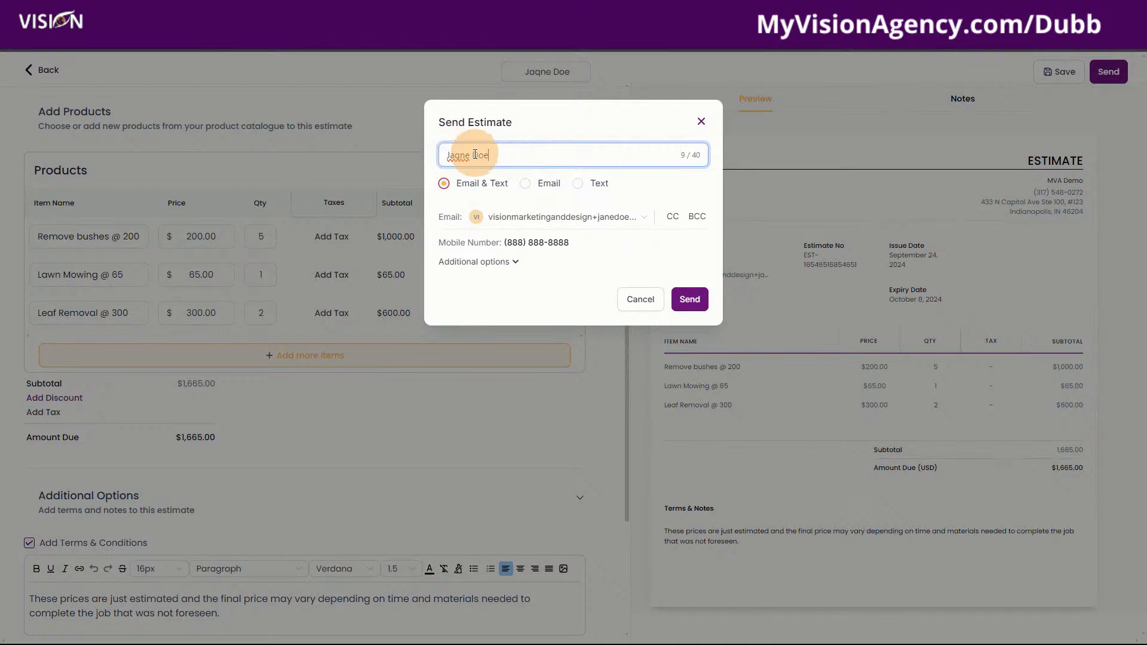
left_click(464, 158)
key("BackSpace")
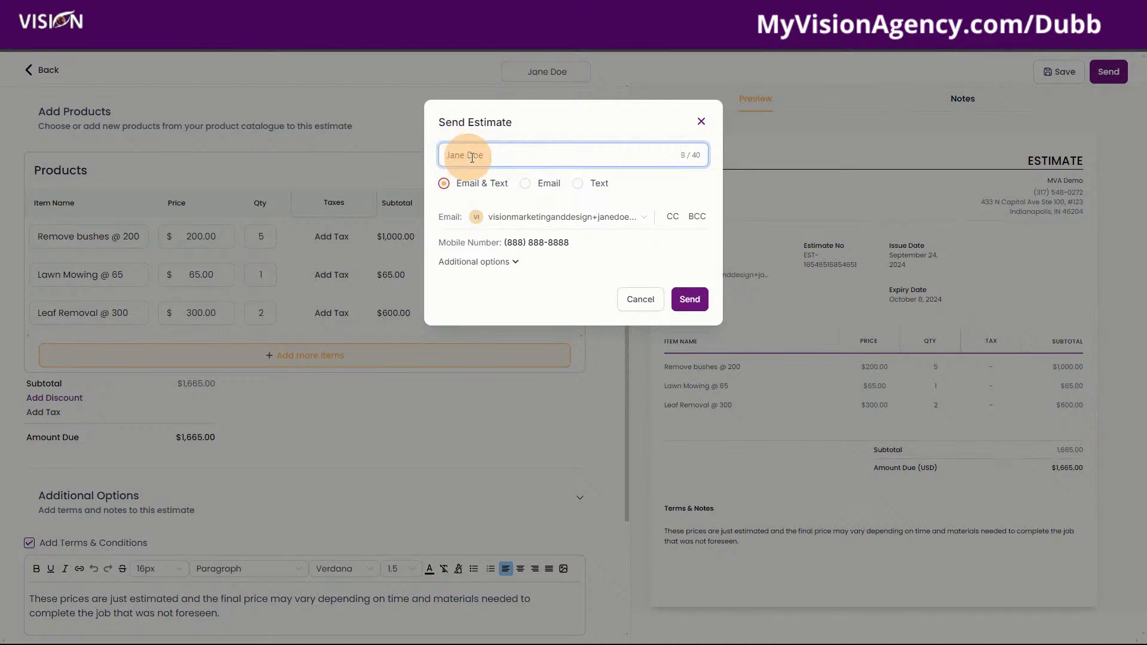
left_click(528, 137)
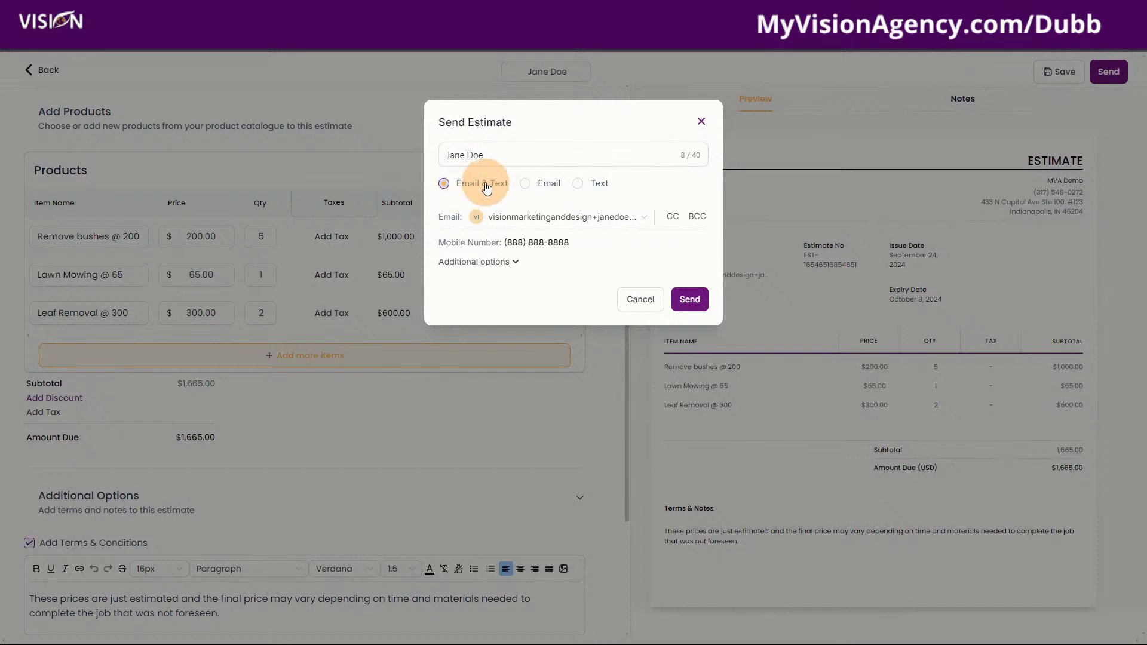
Send the estimate by email only with Estimate Mode set to Test
left_click(524, 186)
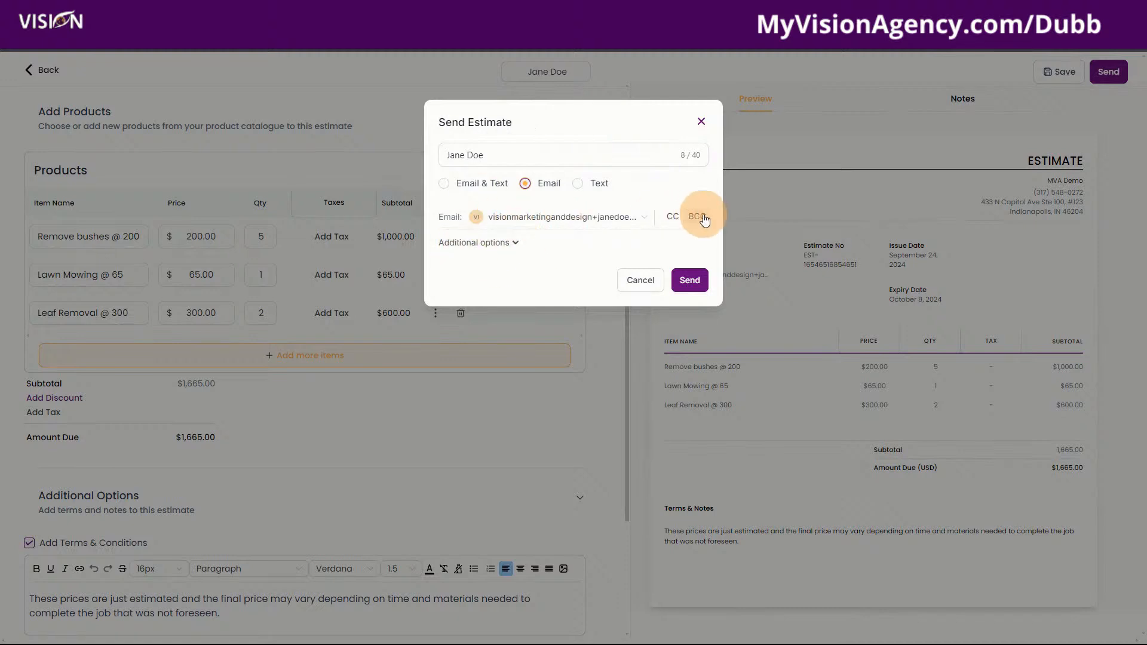
left_click(497, 245)
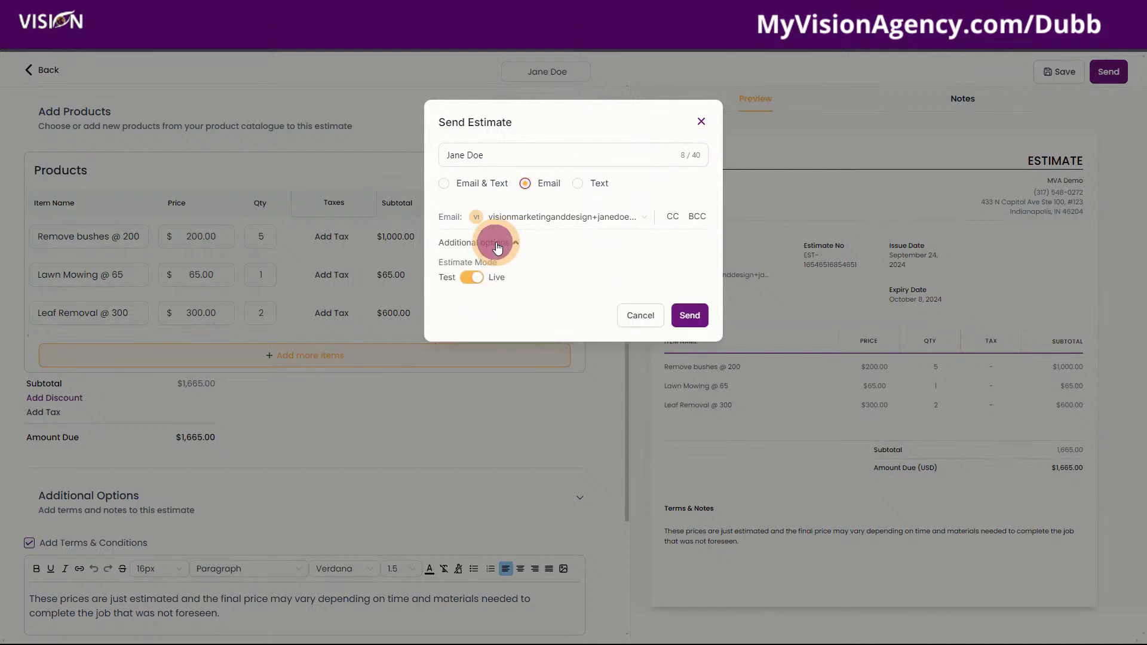
left_click(472, 277)
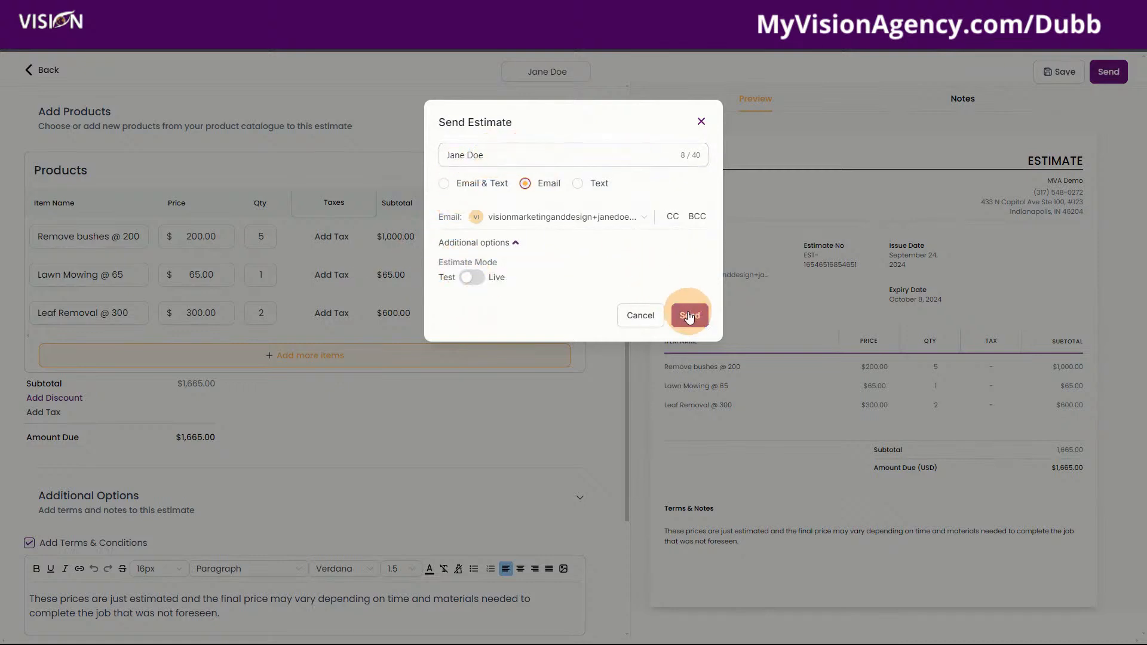
left_click(690, 316)
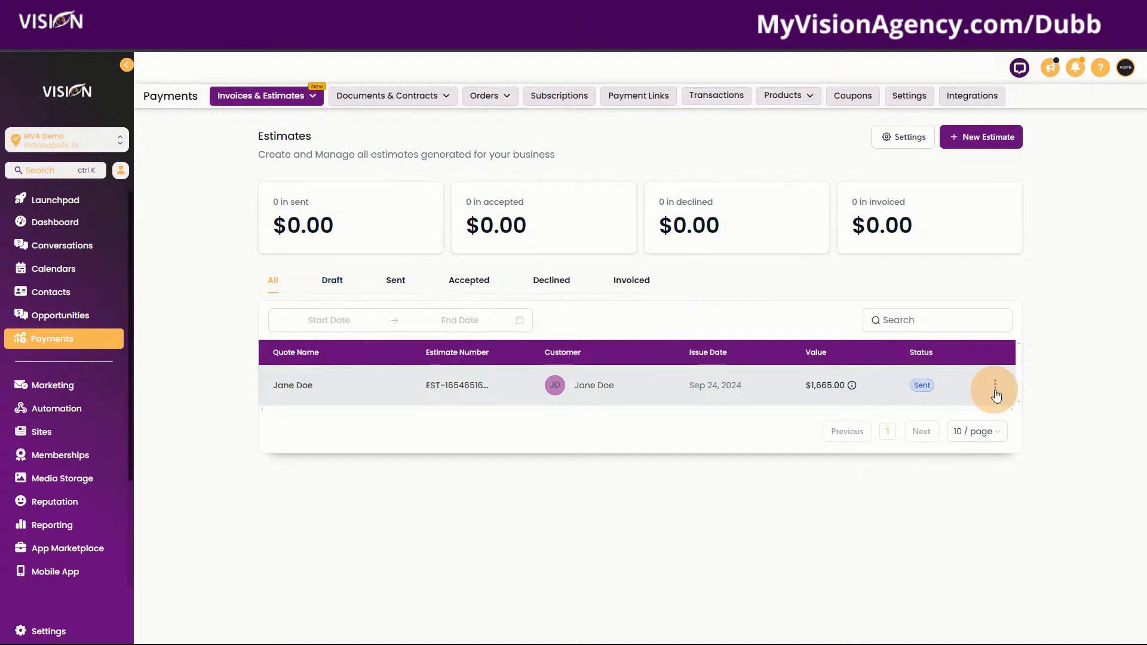
left_click(995, 392)
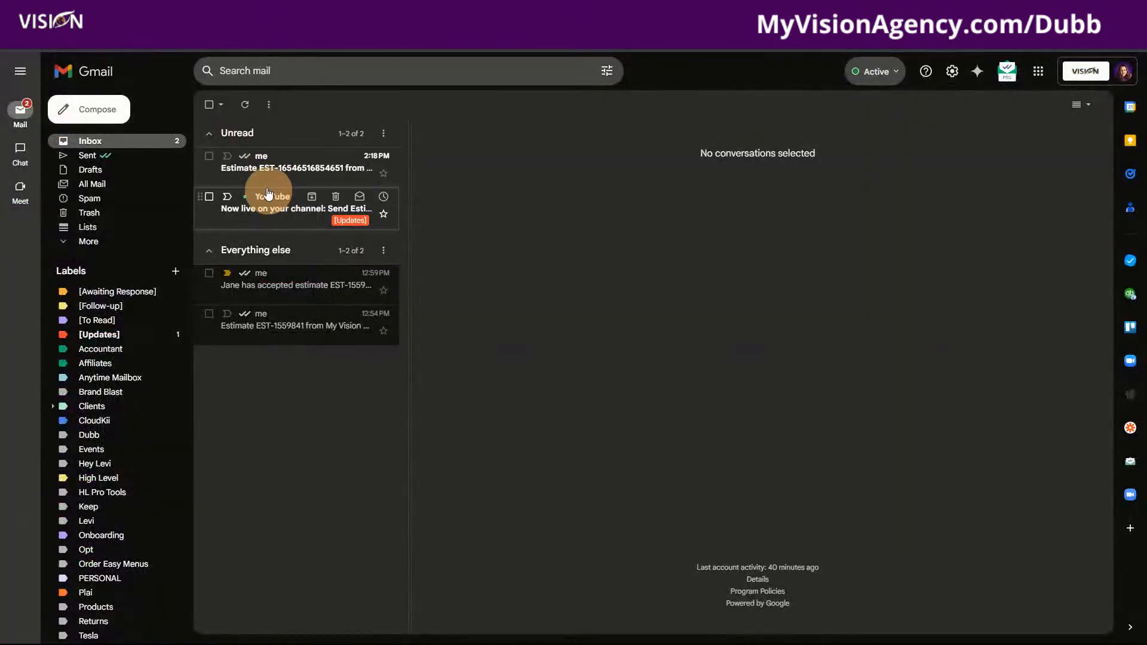
Open the received estimate email in Gmail and follow its View Estimate link
left_click(245, 163)
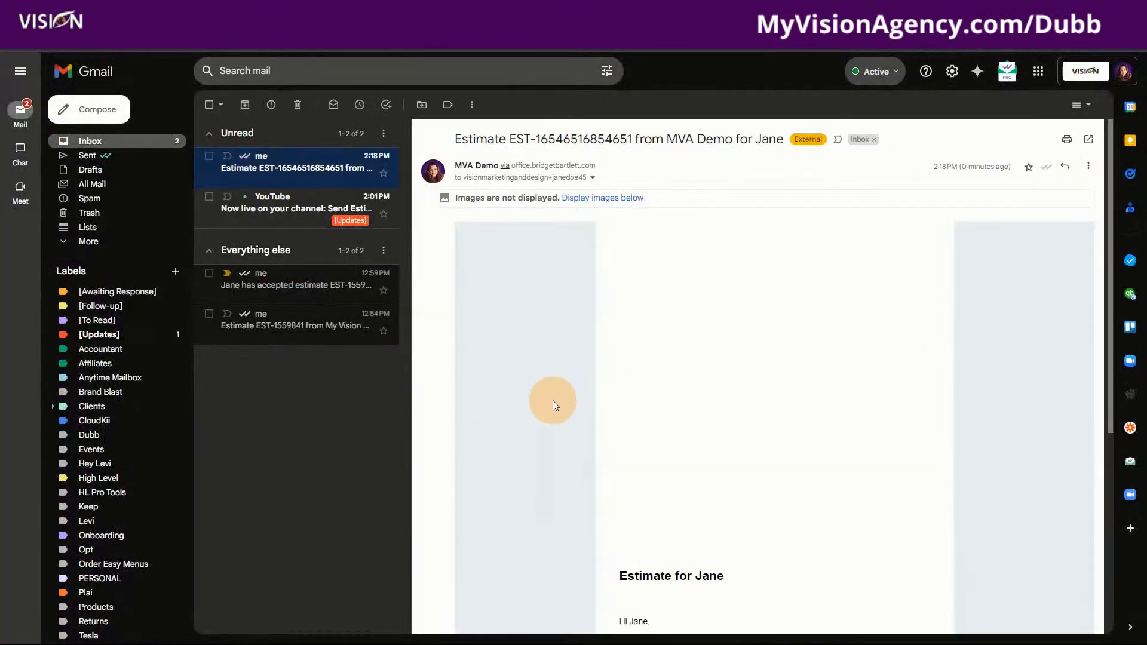
scroll(519, 363, "down", 1)
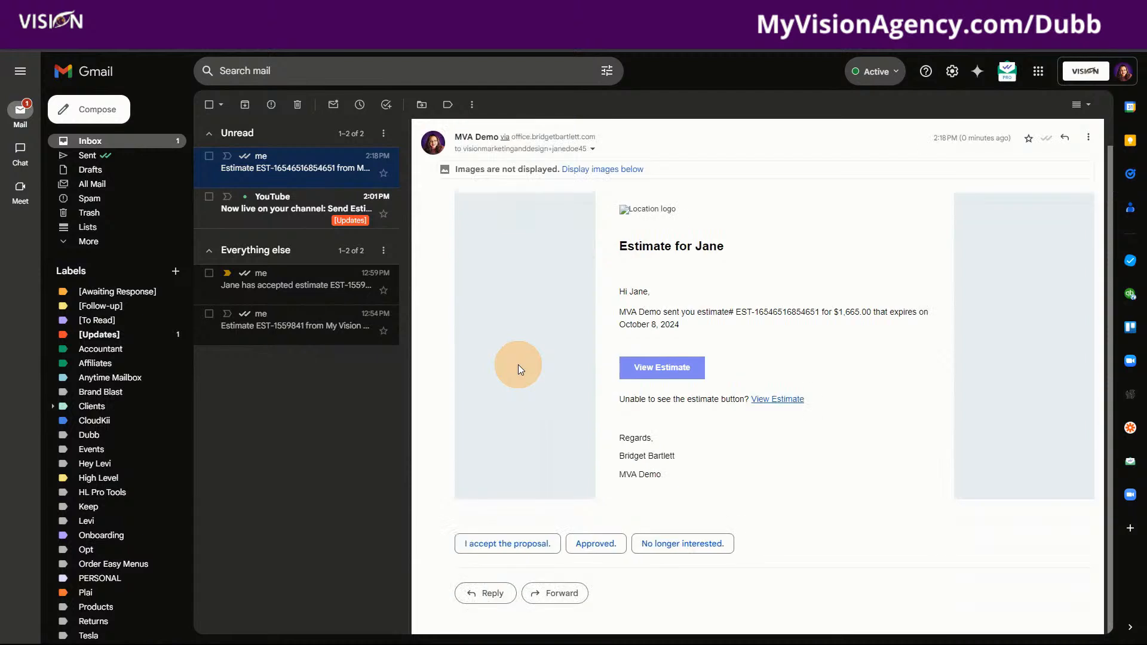
scroll(683, 304, "down", 1)
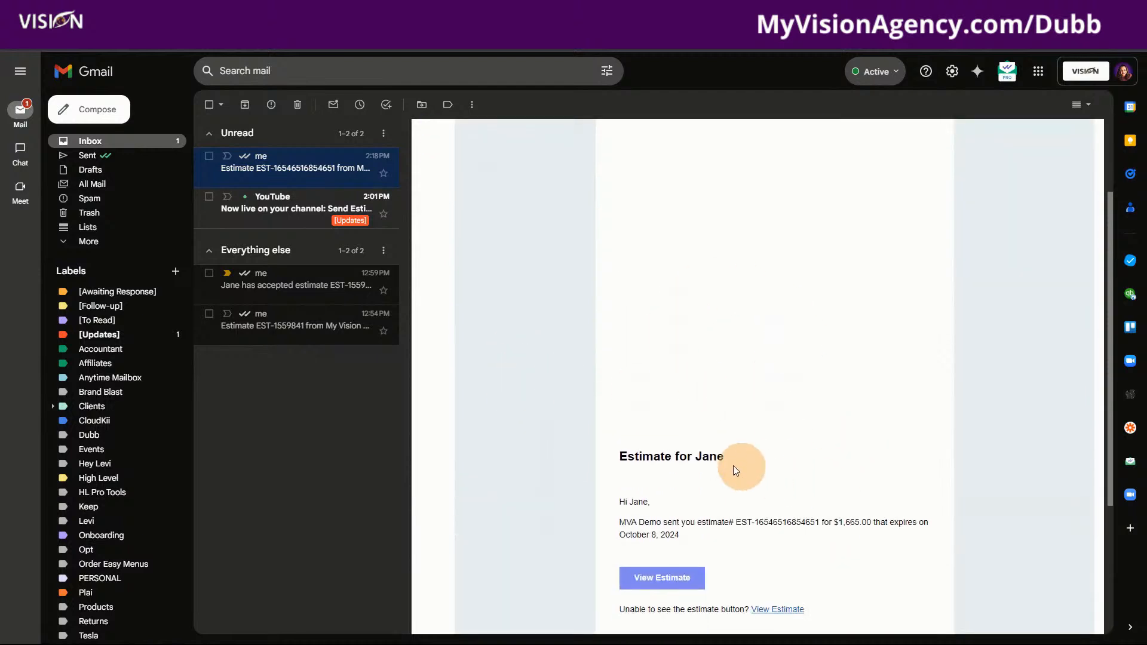
scroll(733, 469, "down", 3)
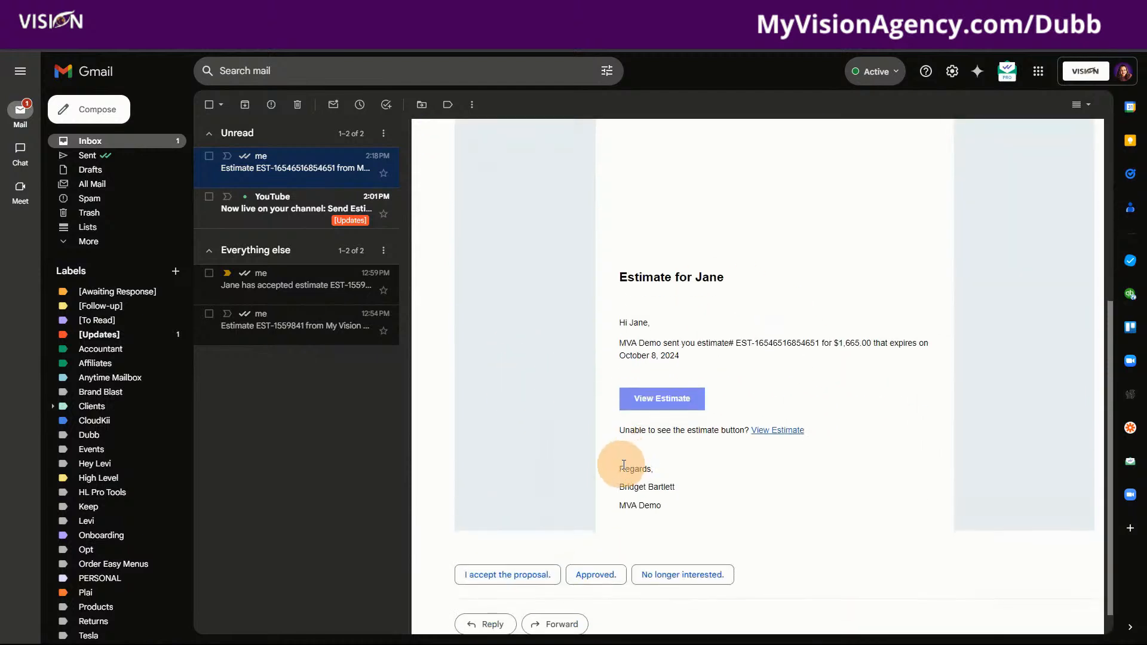
left_click(673, 404)
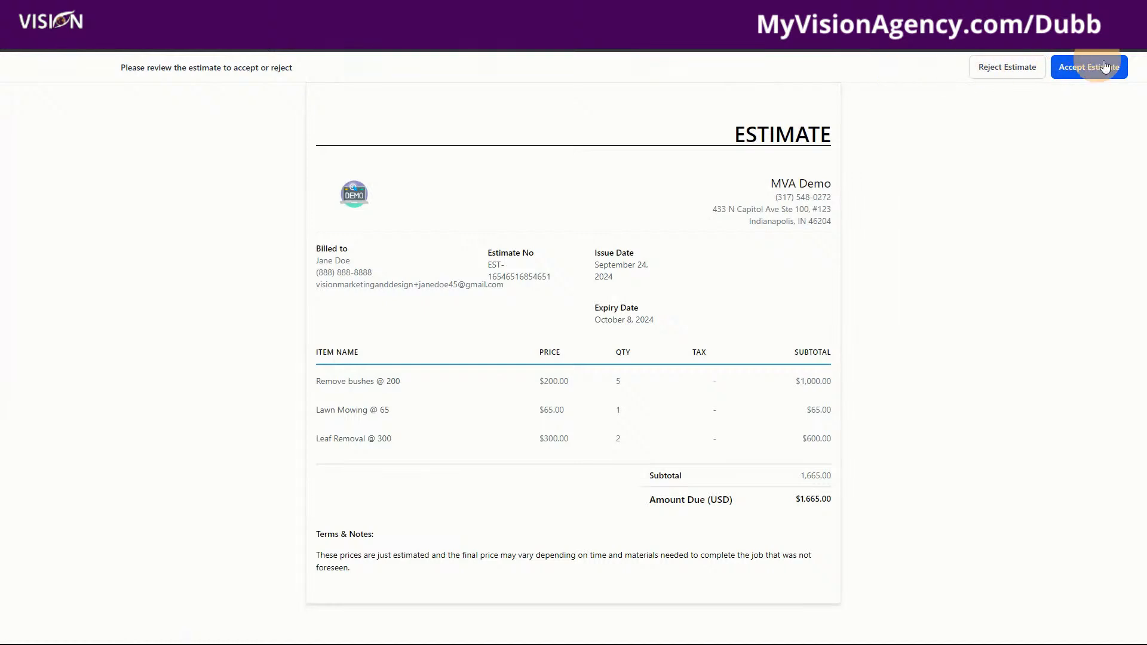
Accept the $1,665.00 estimate as the customer and confirm it in the dialog
left_click(1098, 70)
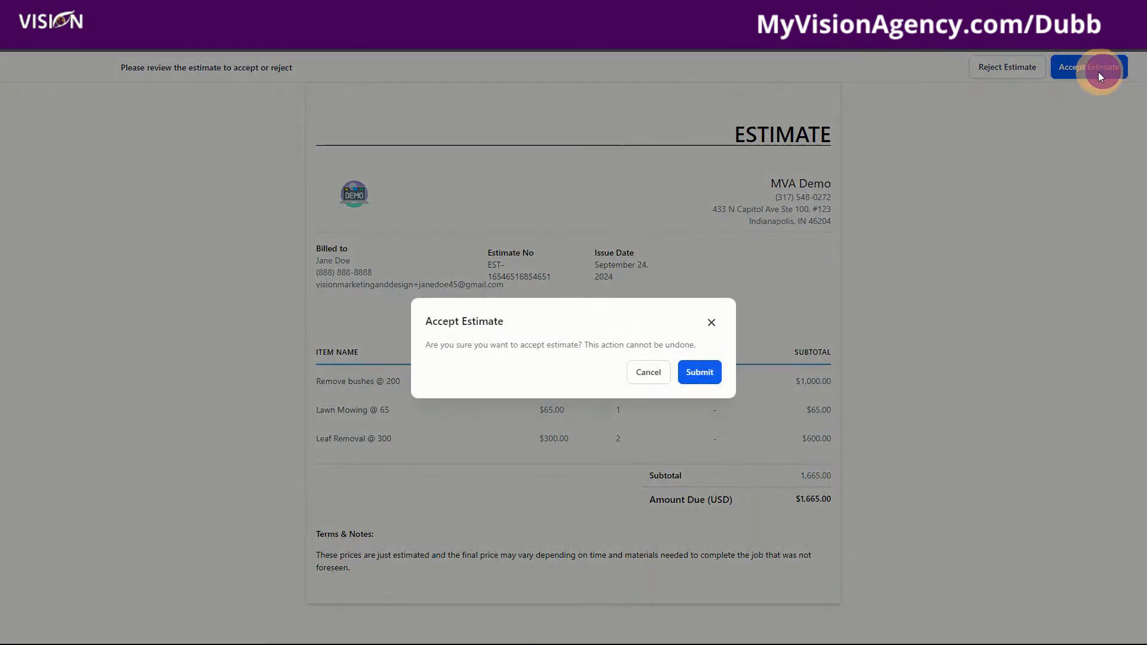
left_click(700, 373)
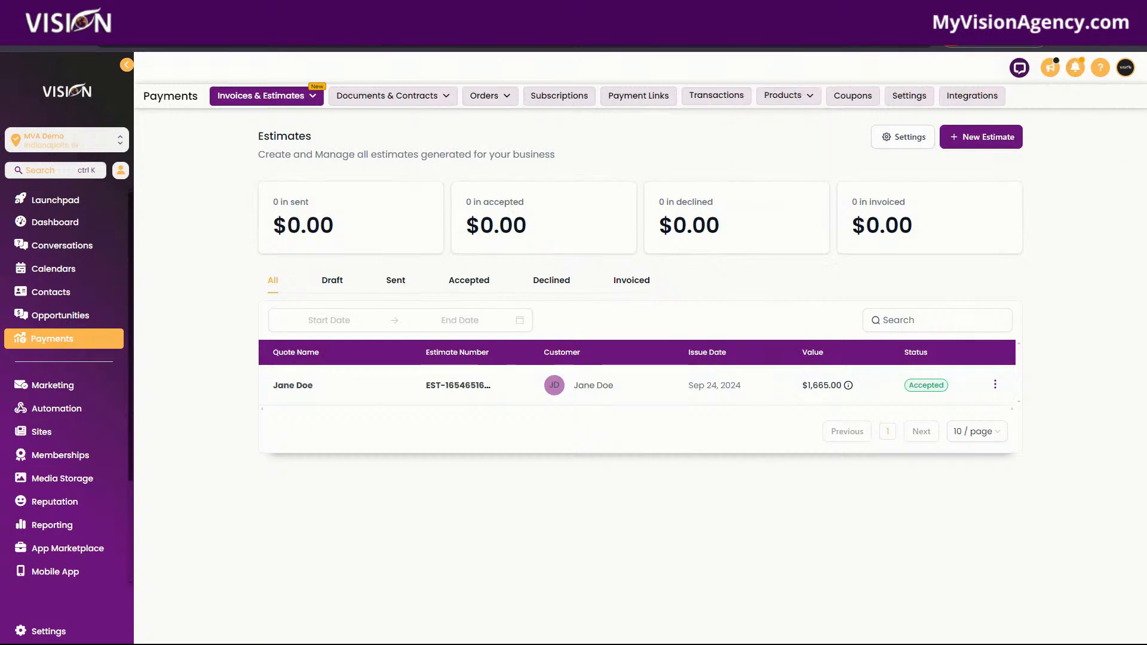
key("ctrl+t")
Load the myvisionagency.com website in the new tab
left_click(469, 43)
type("my")
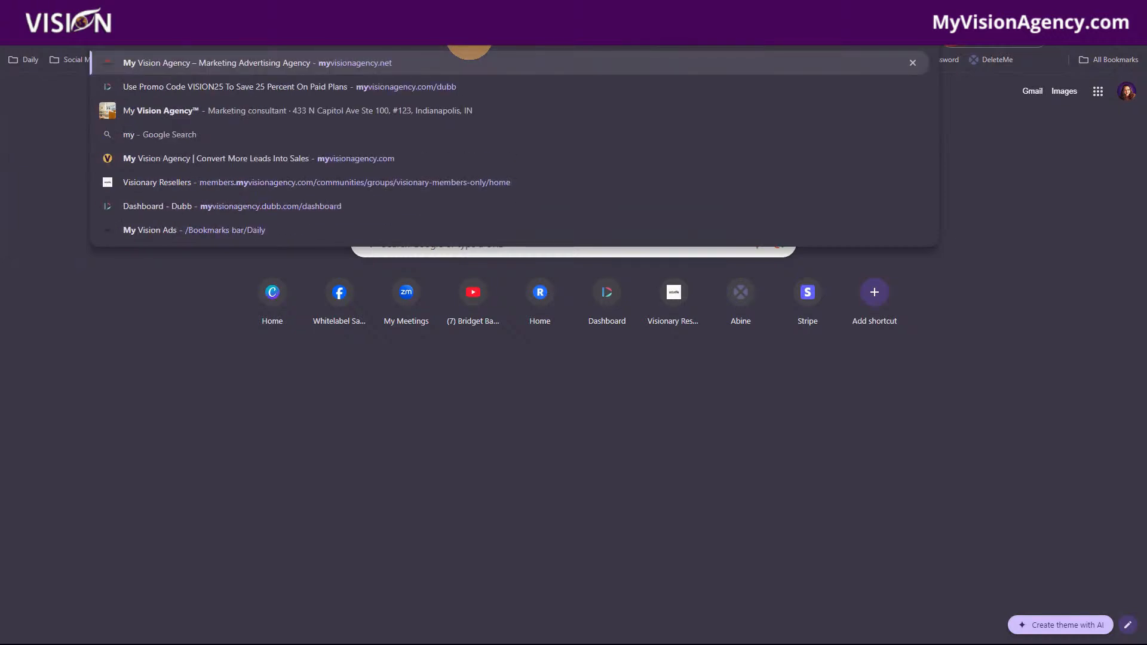
key("Escape")
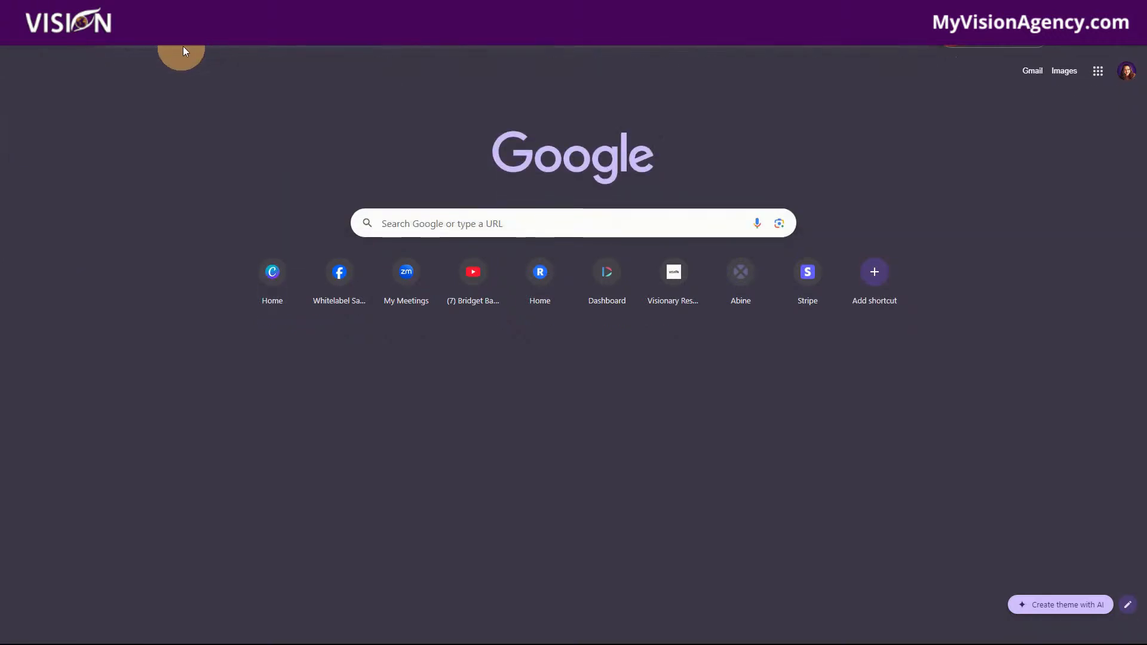
left_click(173, 43)
key("BackSpace")
key("BackSpace")
key("BackSpace")
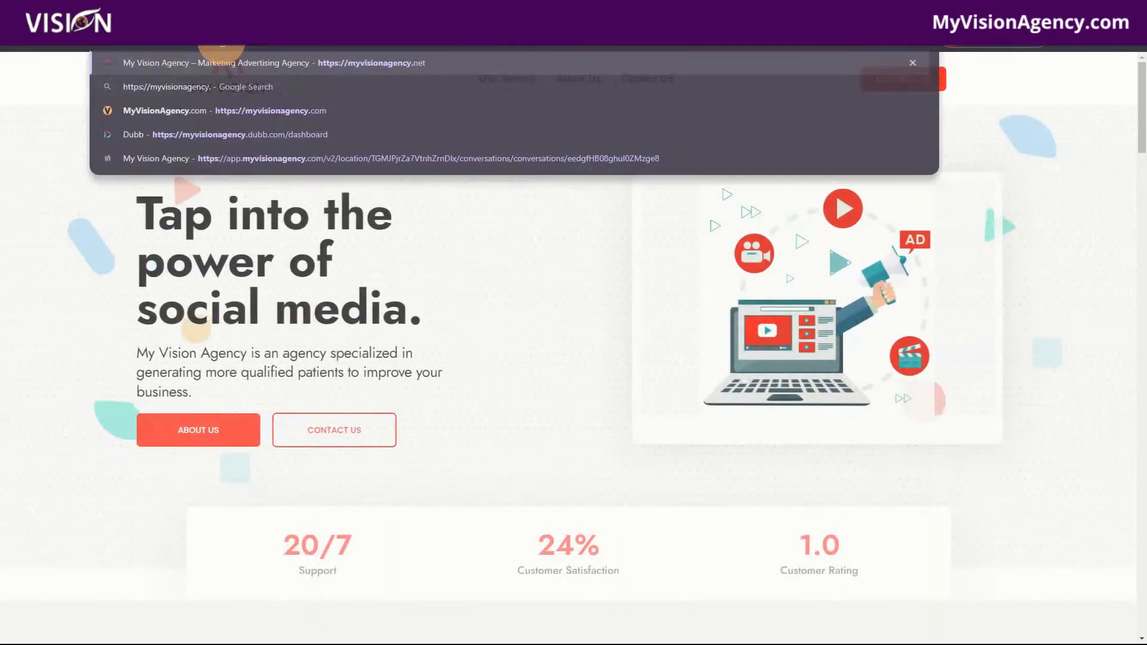
type("com")
key("Return")
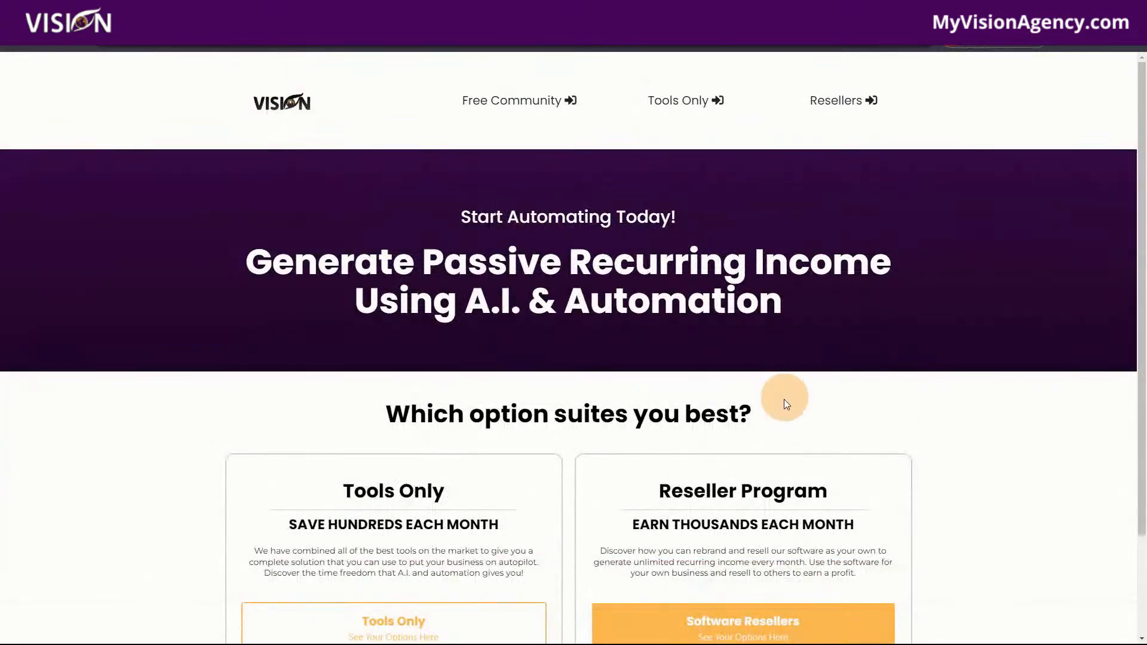
Scroll down through the MyVisionAgency home page
scroll(657, 457, "down", 2)
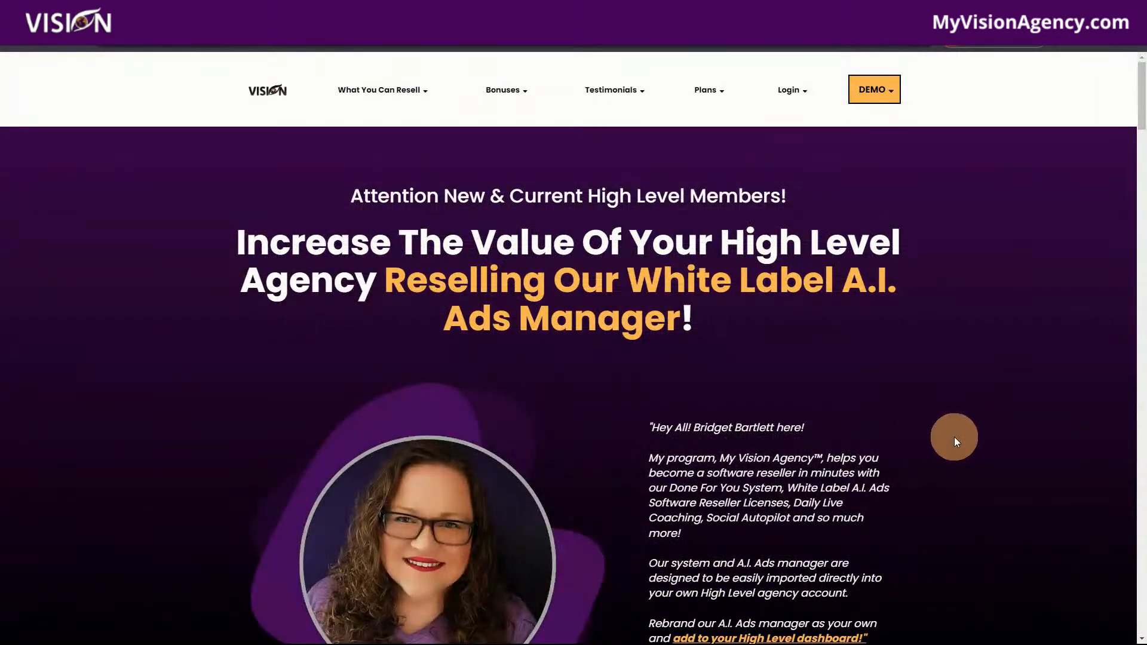
scroll(955, 441, "down", 6)
left_click_drag(1142, 136, 1142, 203)
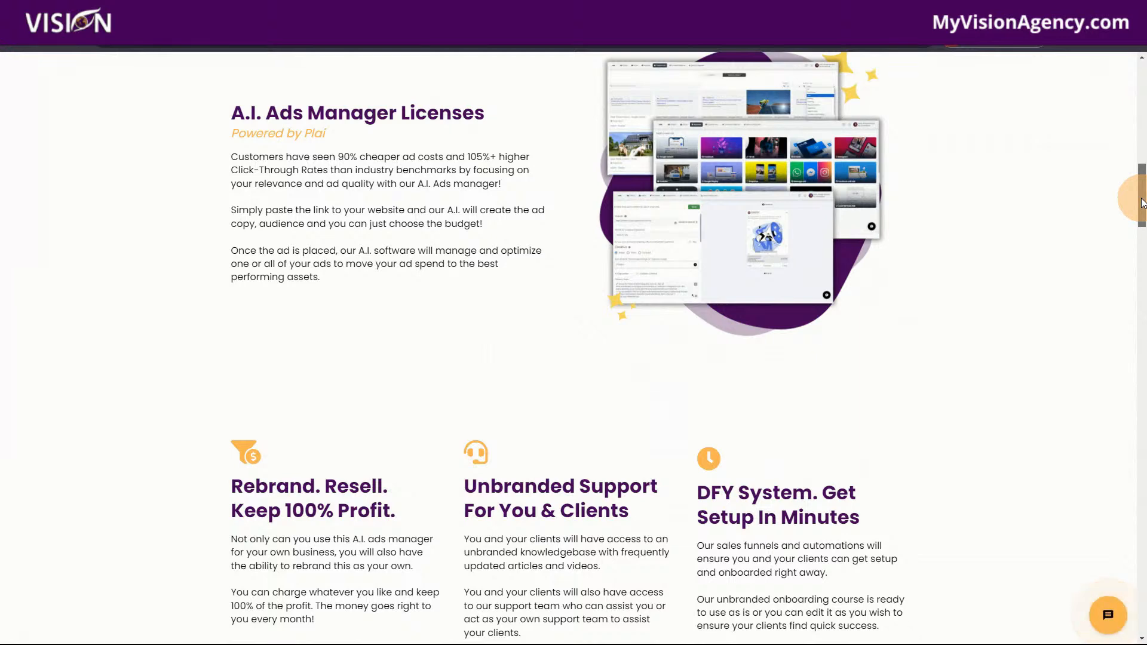
left_click_drag(1142, 202, 1140, 193)
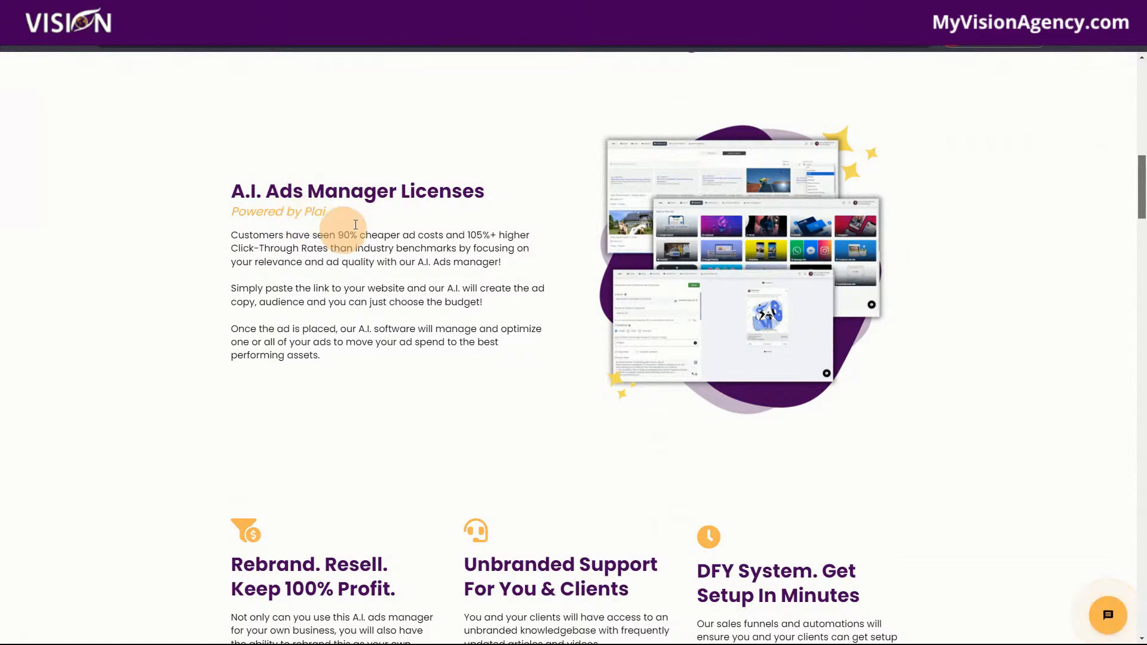
left_click_drag(1142, 202, 1140, 275)
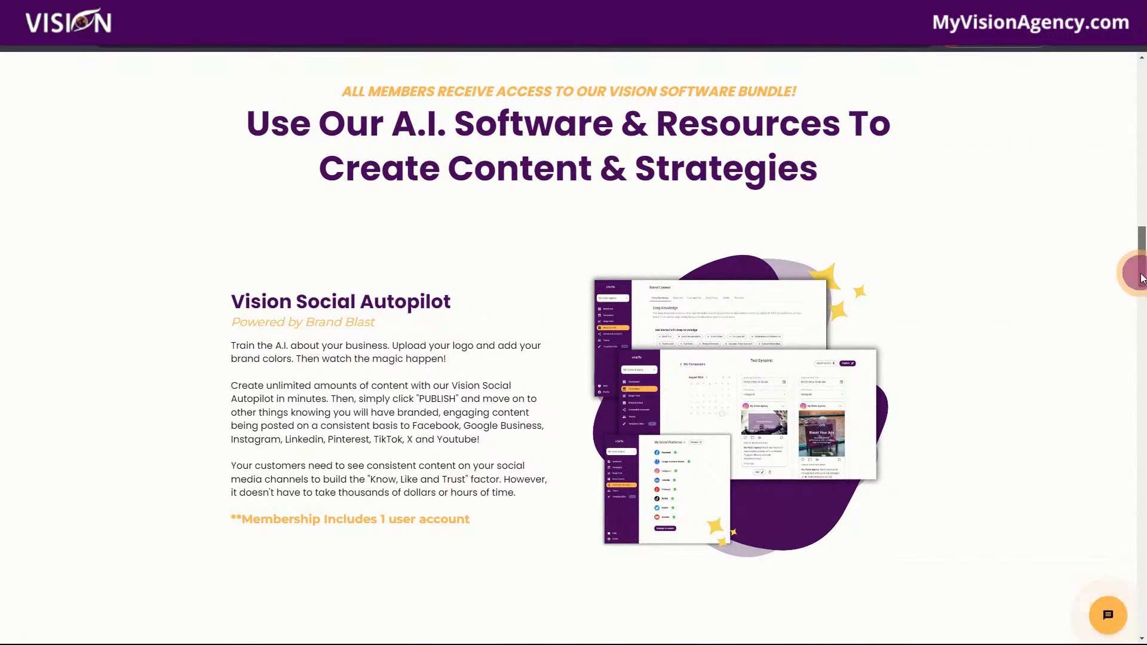
left_click_drag(1142, 278, 1143, 412)
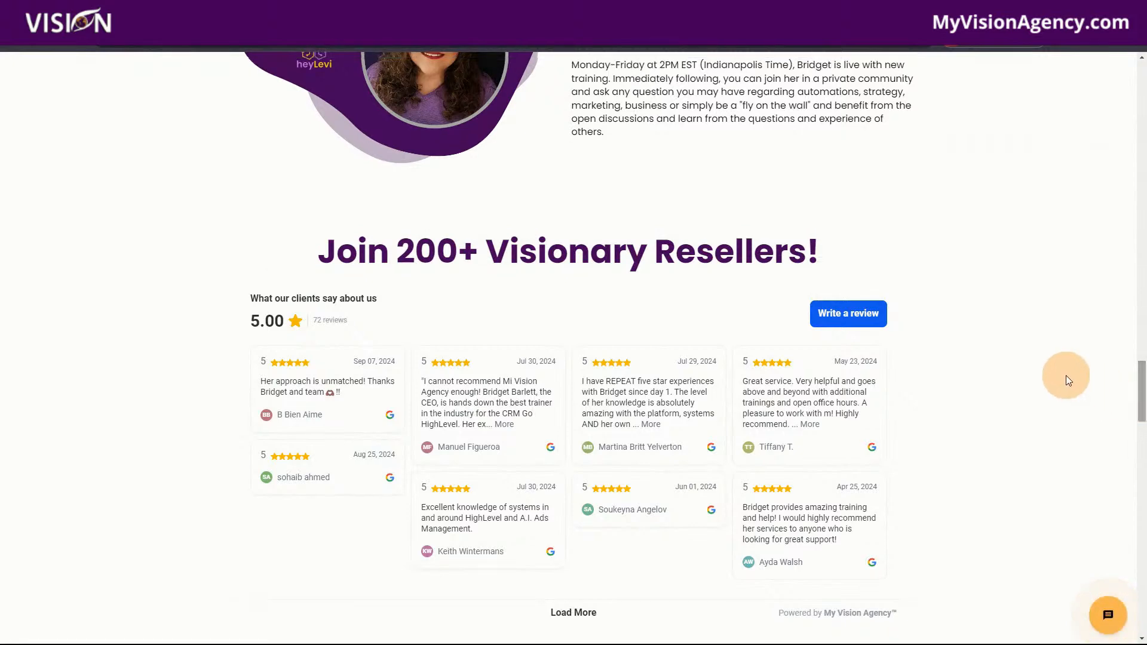
scroll(1066, 376, "down", 10)
scroll(1052, 367, "down", 2)
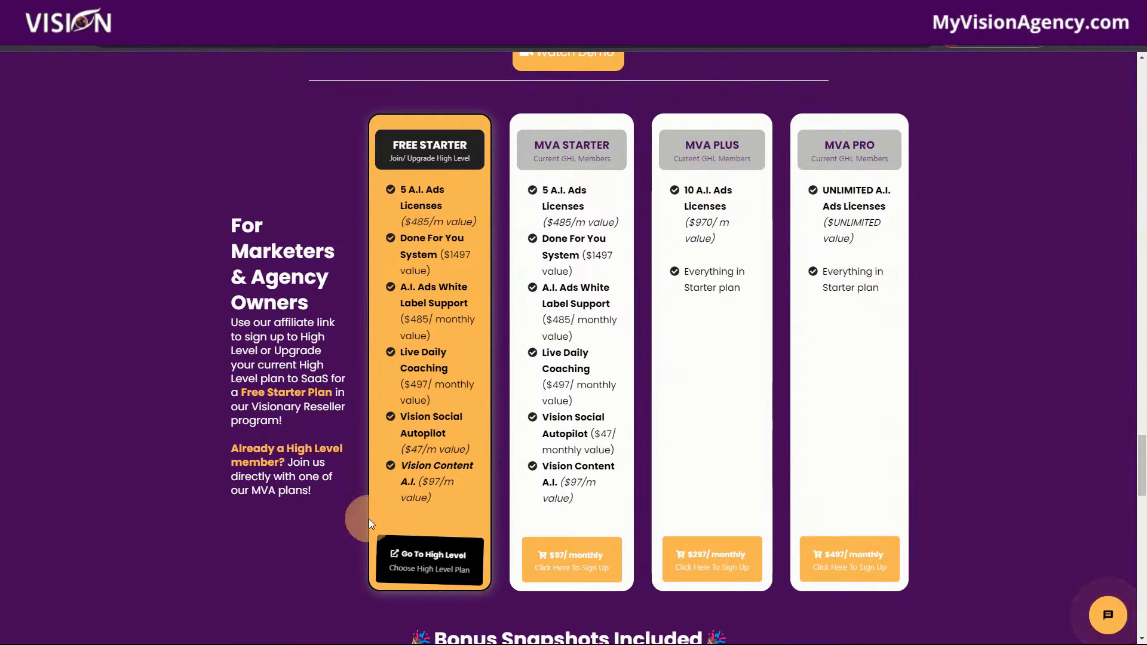
Follow the High Level sign-up link to the plans: MVA Starter $97, Plus $297, Pro $497
left_click(426, 557)
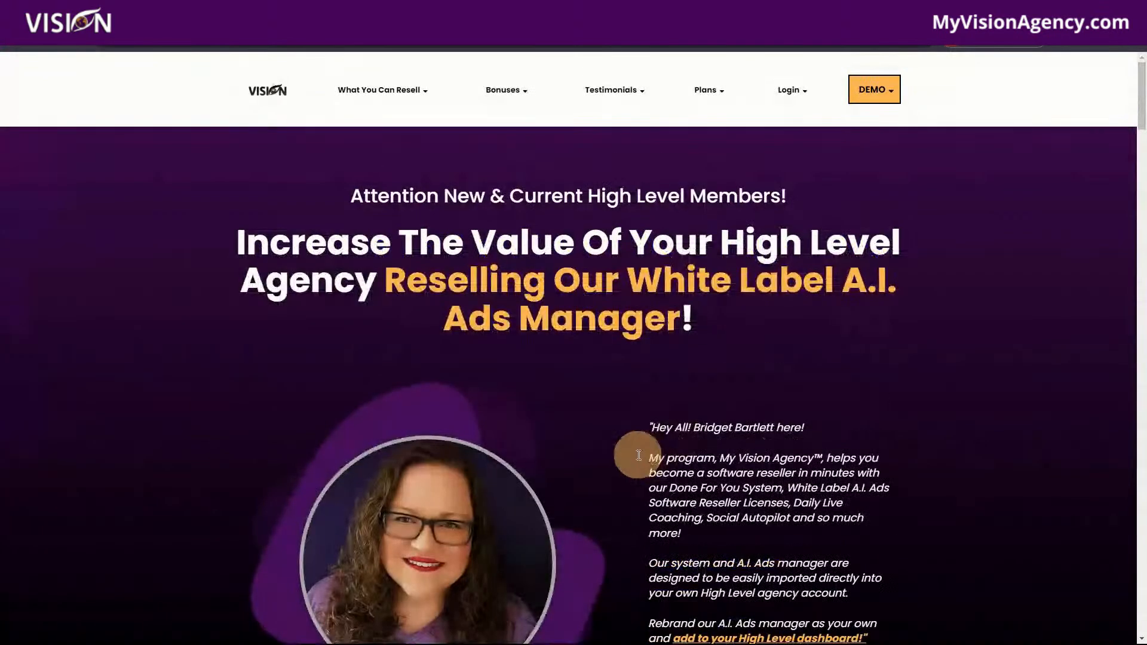
scroll(905, 344, "down", 20)
scroll(913, 378, "up", 15)
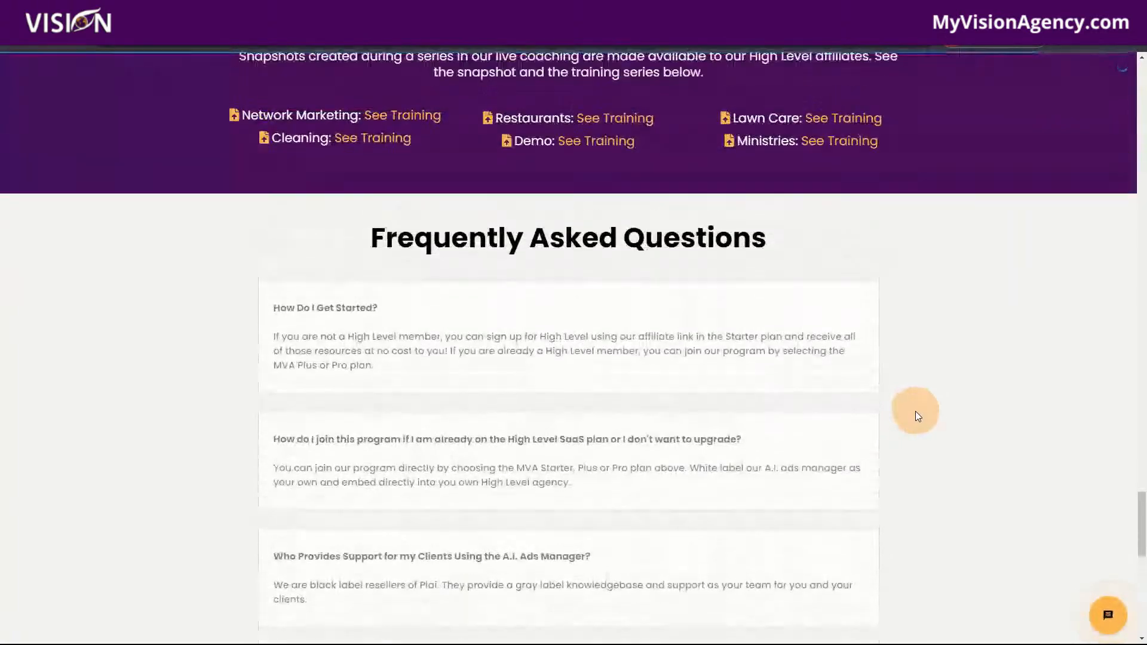
scroll(1013, 450, "up", 3)
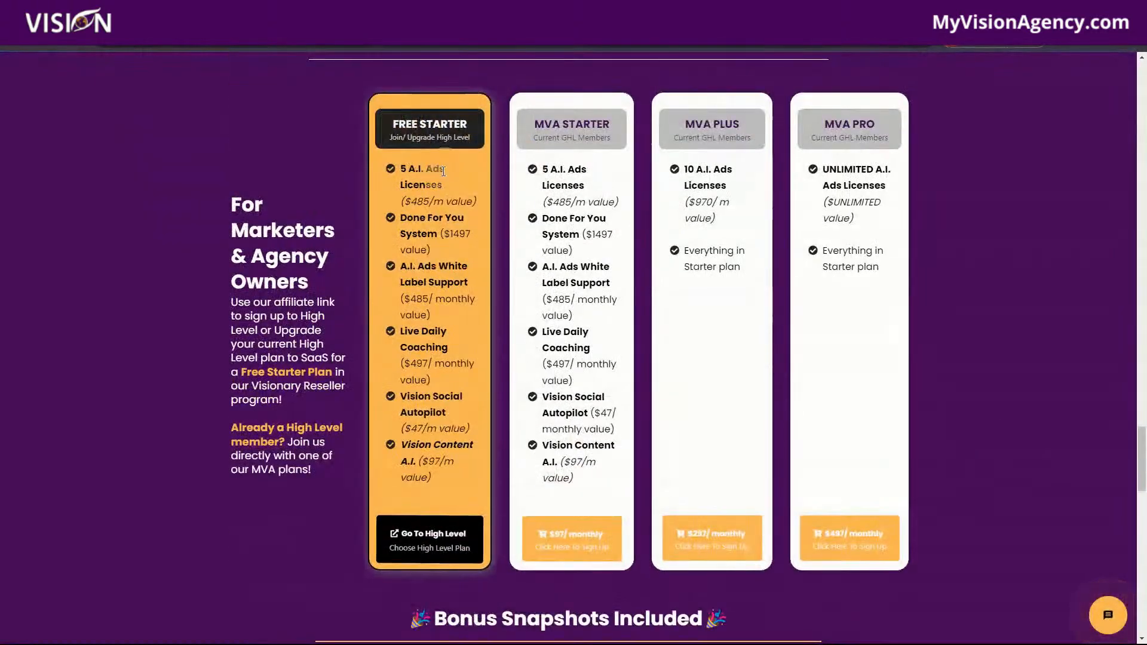